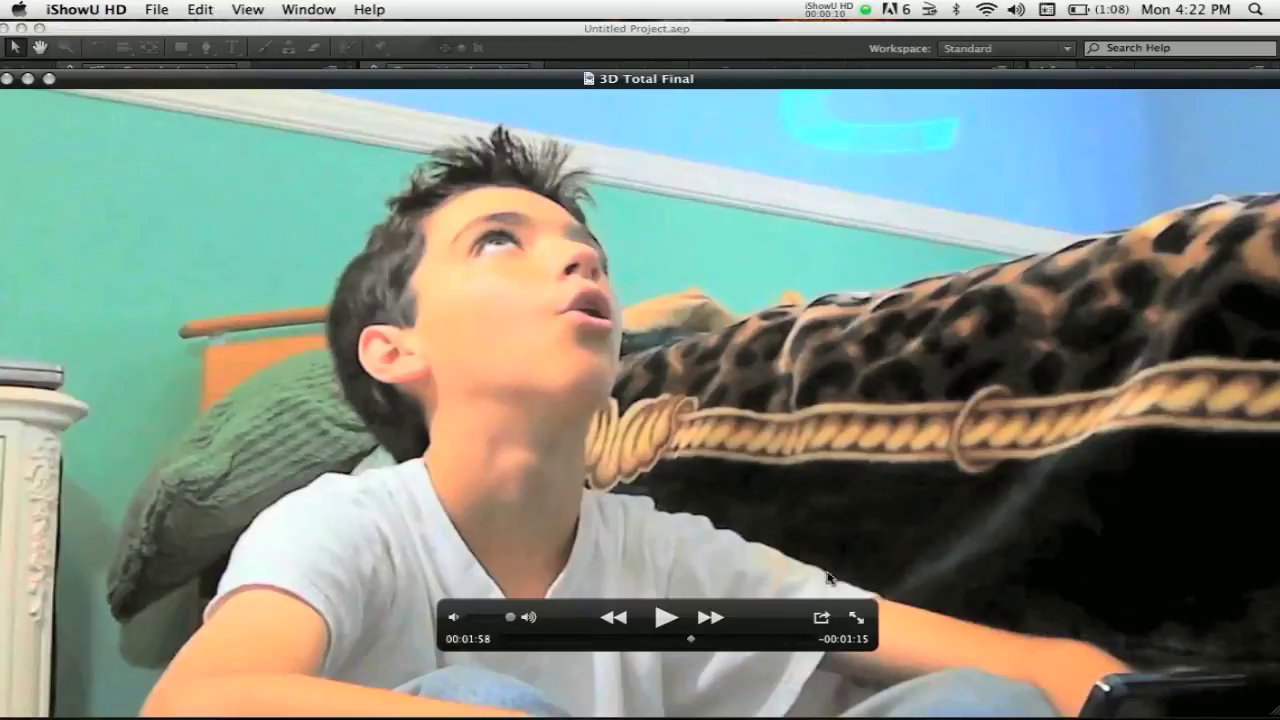
Step: Preview the patio particle scene of the finished '3D Total Final' clip, then close QuickTime Player
{"action": "left_click", "coordinate": [691, 643]}
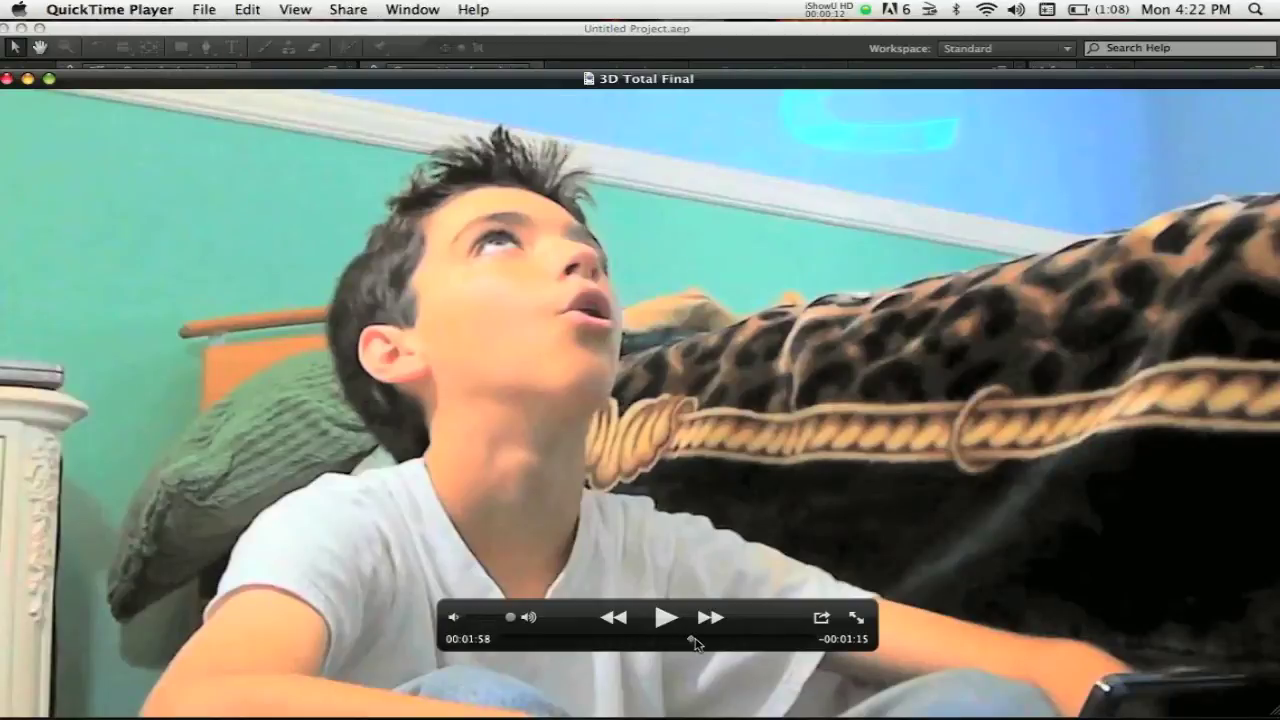
{"action": "left_click_drag", "start_coordinate": [691, 643], "coordinate": [700, 645]}
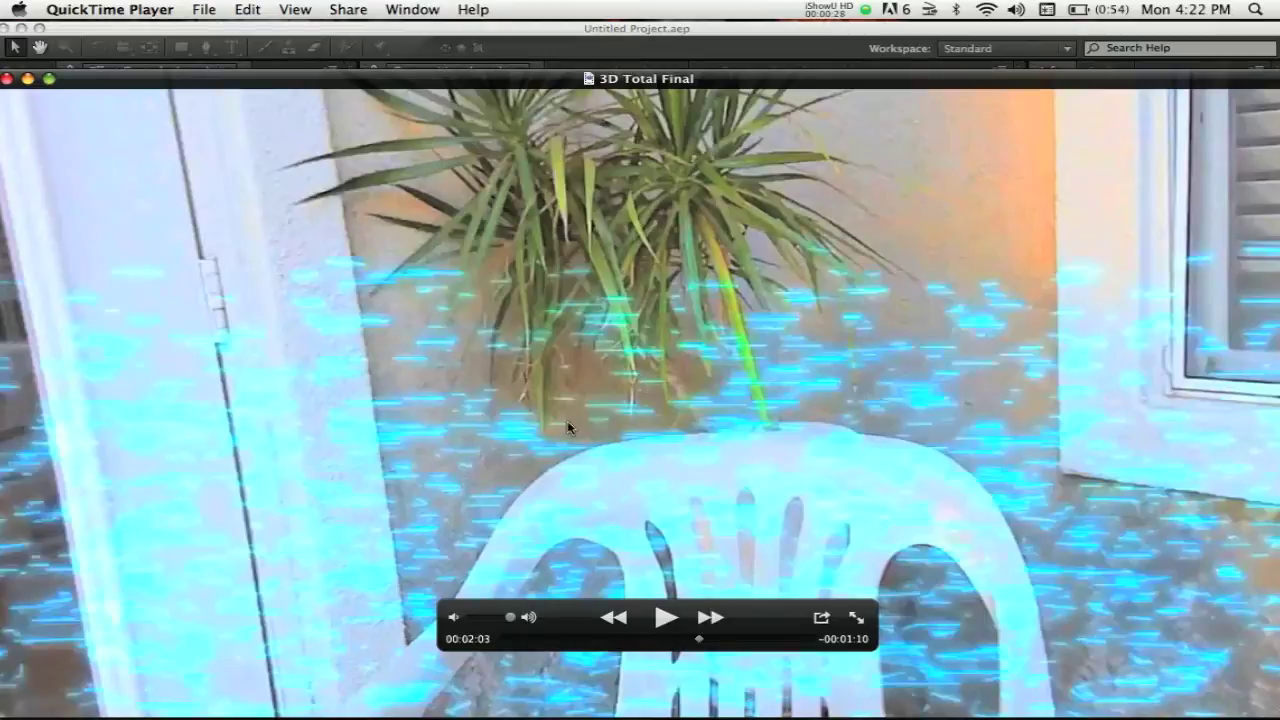
{"action": "left_click", "coordinate": [30, 79]}
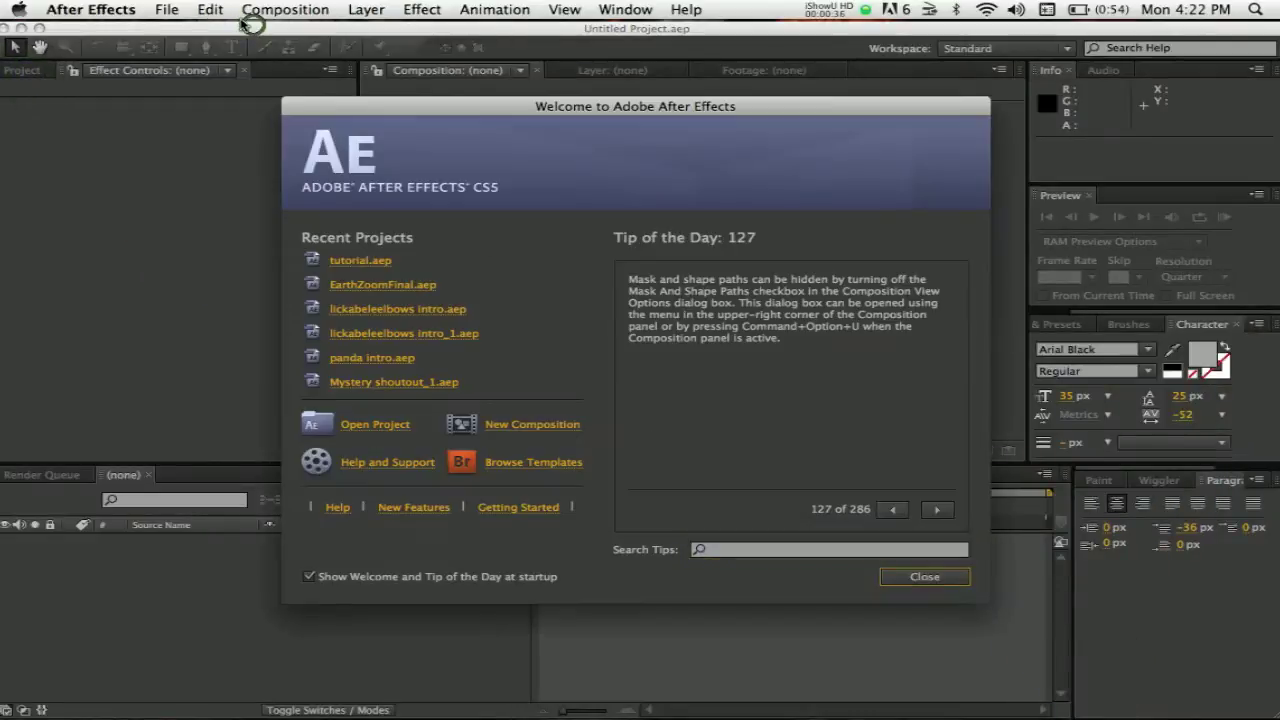
Step: Open tutorial.aep from Recent Projects and carry the DSCN3970.MOV clip toward the timeline
{"action": "left_click", "coordinate": [362, 262]}
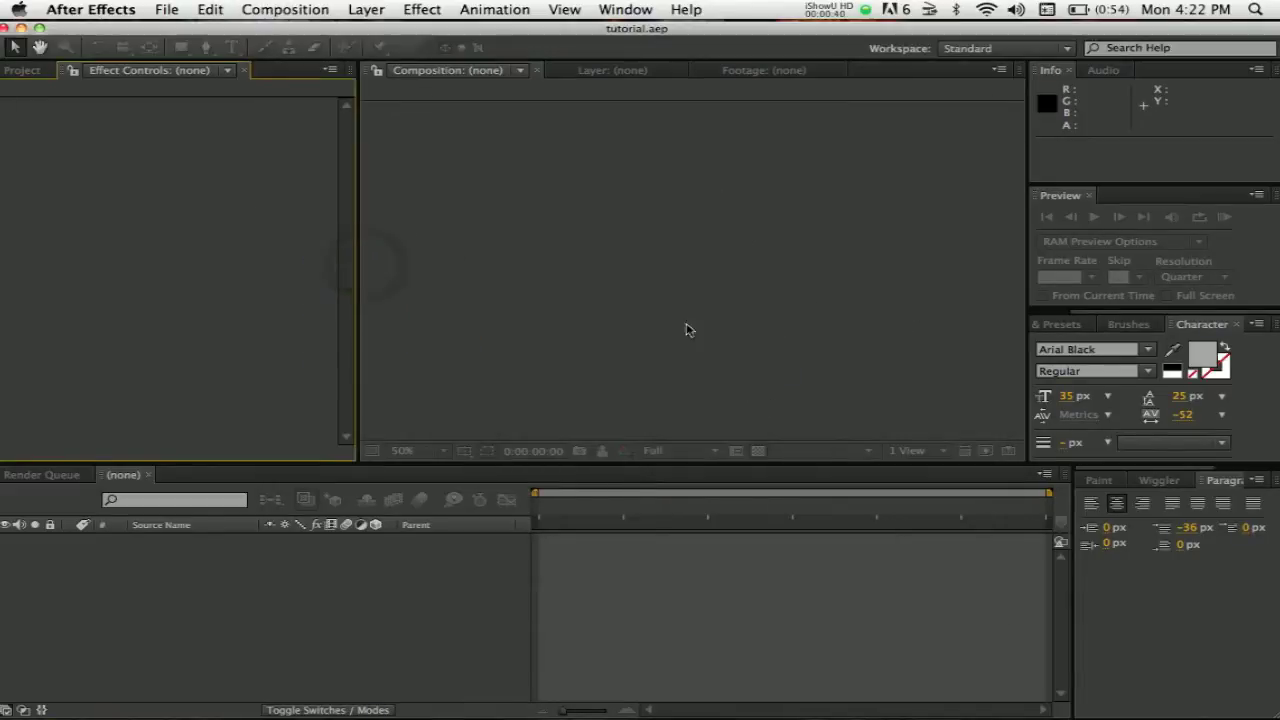
{"action": "left_click", "coordinate": [57, 235]}
{"action": "left_click", "coordinate": [52, 232]}
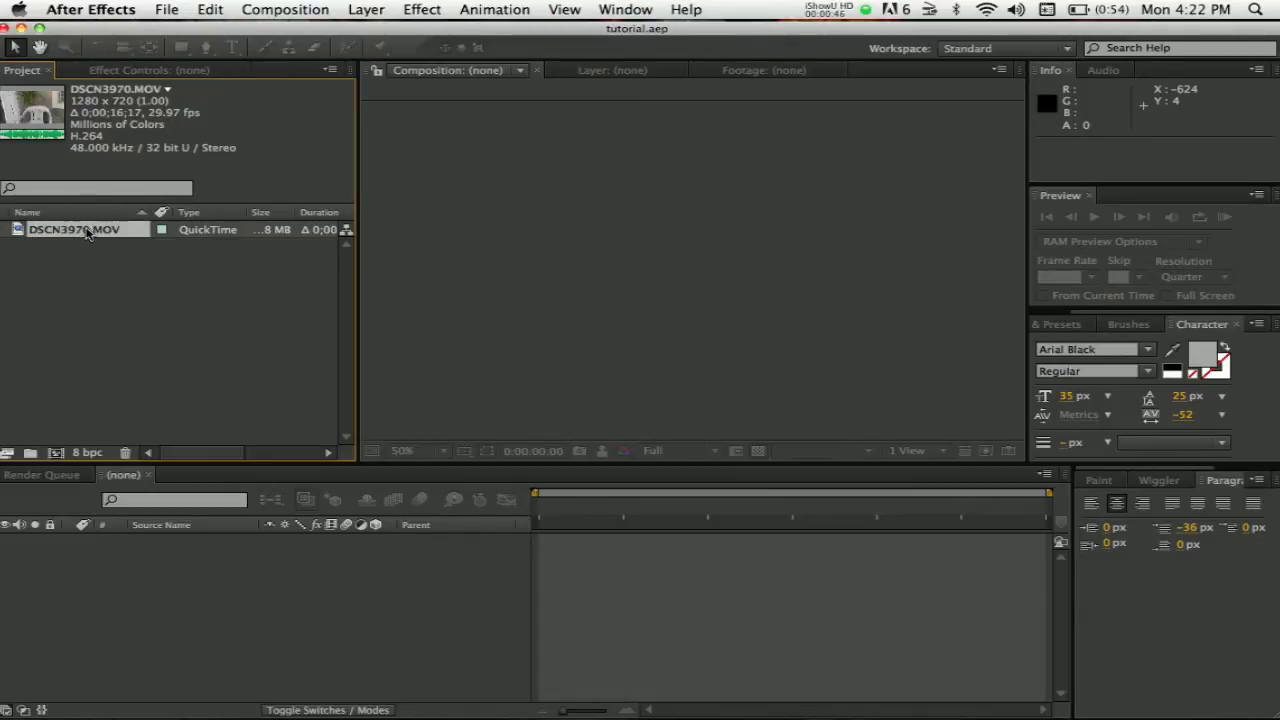
{"action": "left_click_drag", "start_coordinate": [87, 232], "coordinate": [148, 280]}
{"action": "left_click", "coordinate": [285, 8]}
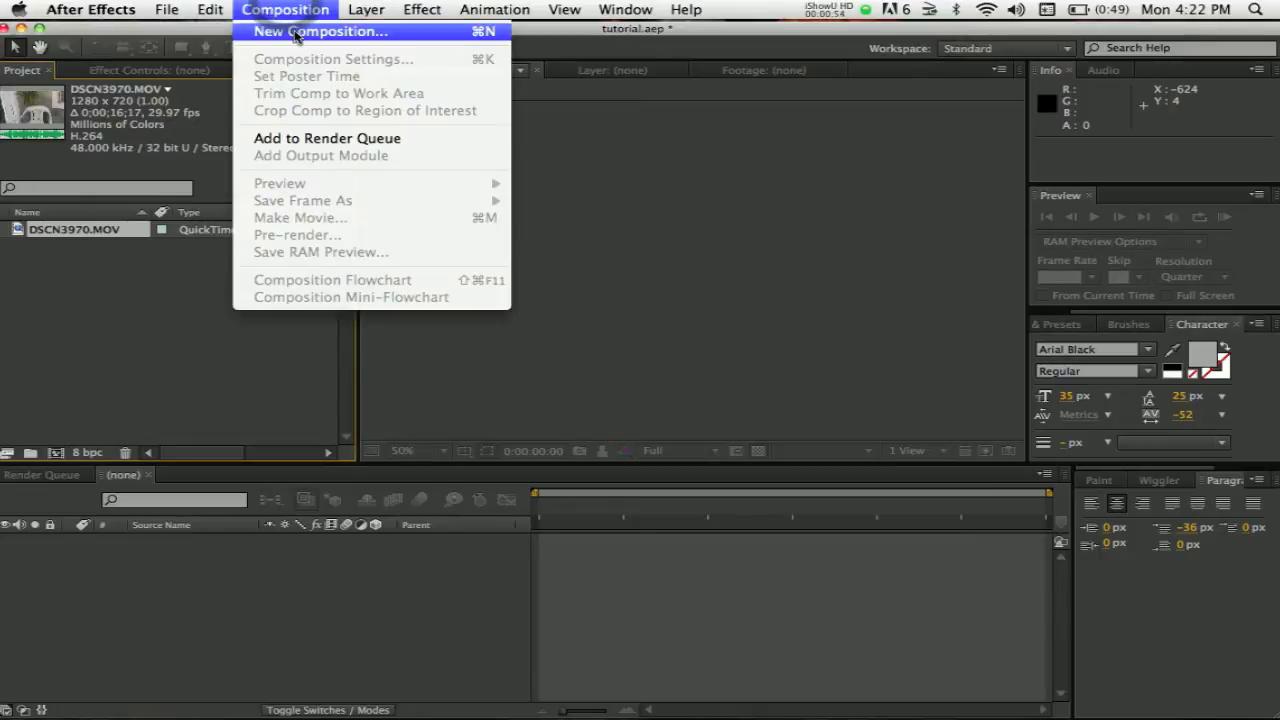
{"action": "left_click", "coordinate": [86, 230]}
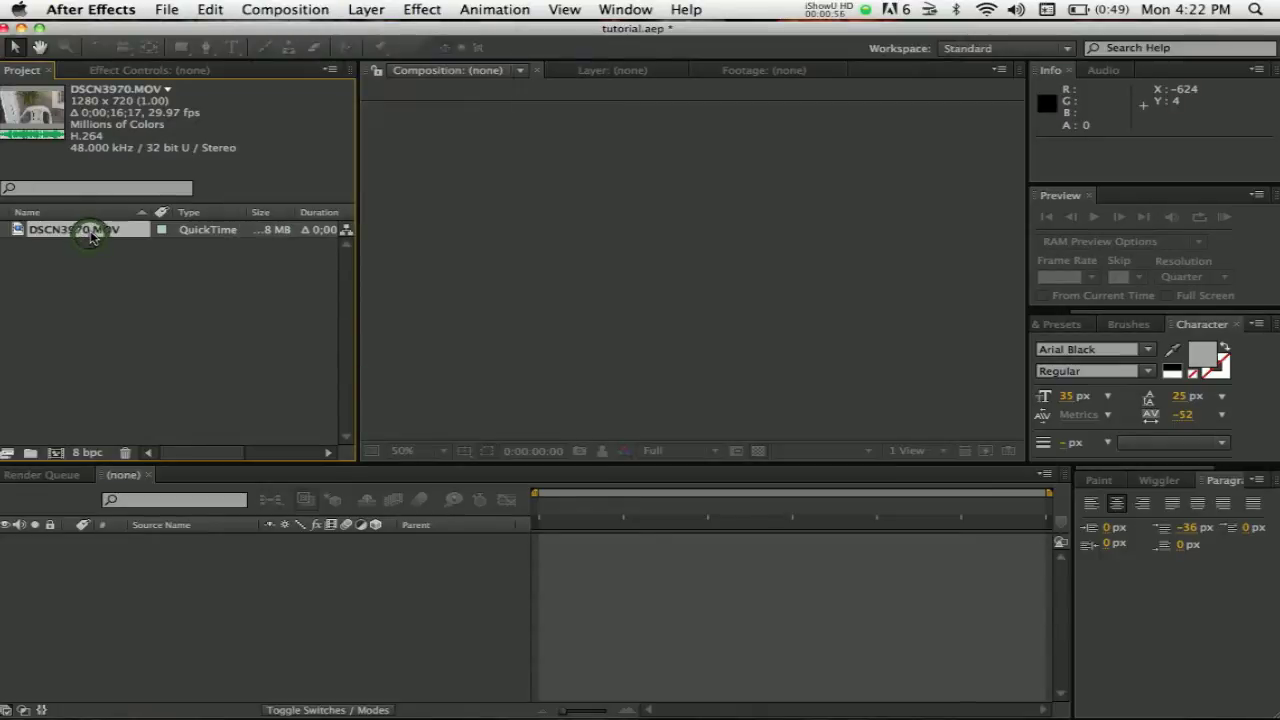
{"action": "left_click_drag", "start_coordinate": [86, 230], "coordinate": [180, 586]}
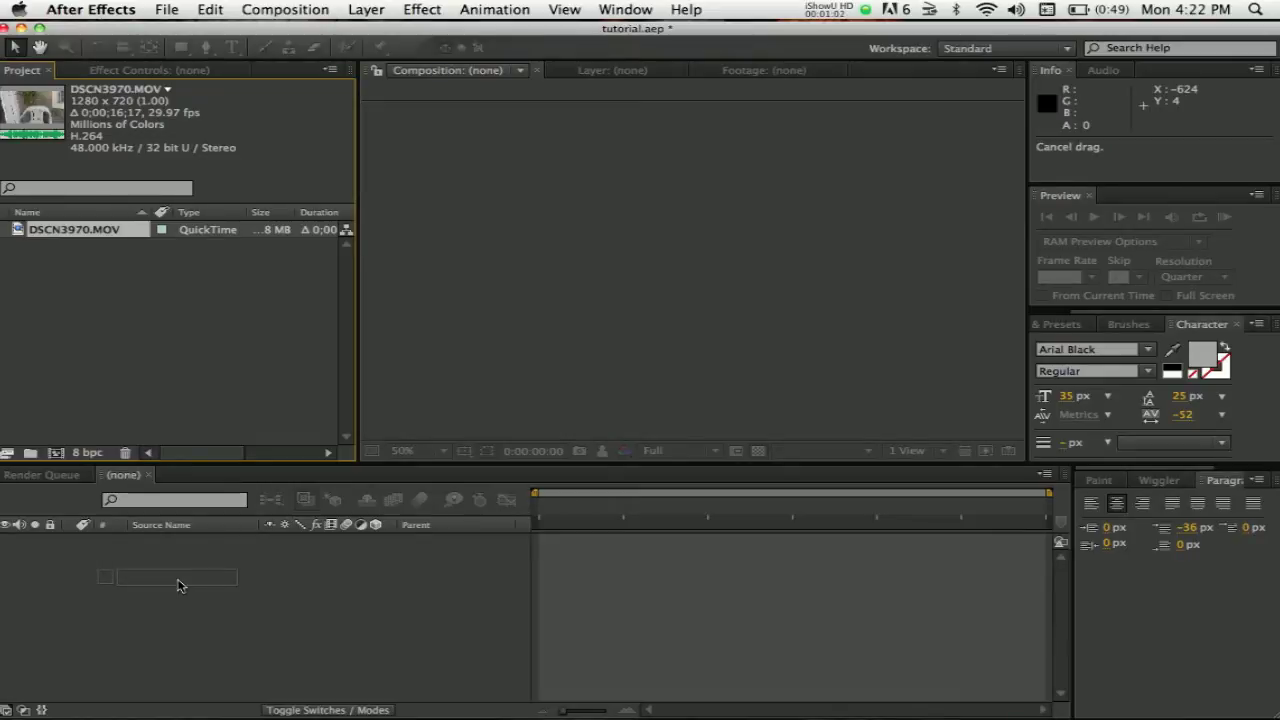
Step: Build a DSCN3970 composition from the clip and split its layer at the current frame
{"action": "left_click_drag", "start_coordinate": [180, 586], "coordinate": [180, 586]}
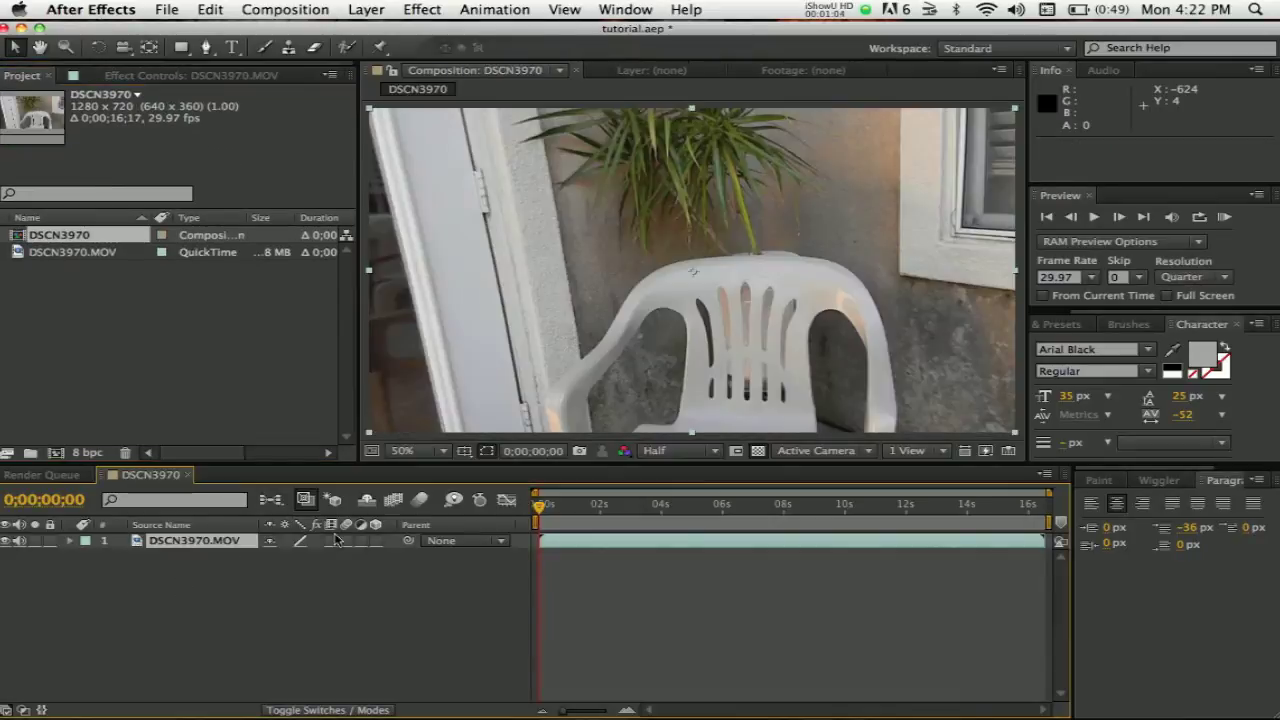
{"action": "left_click_drag", "start_coordinate": [643, 516], "coordinate": [778, 509]}
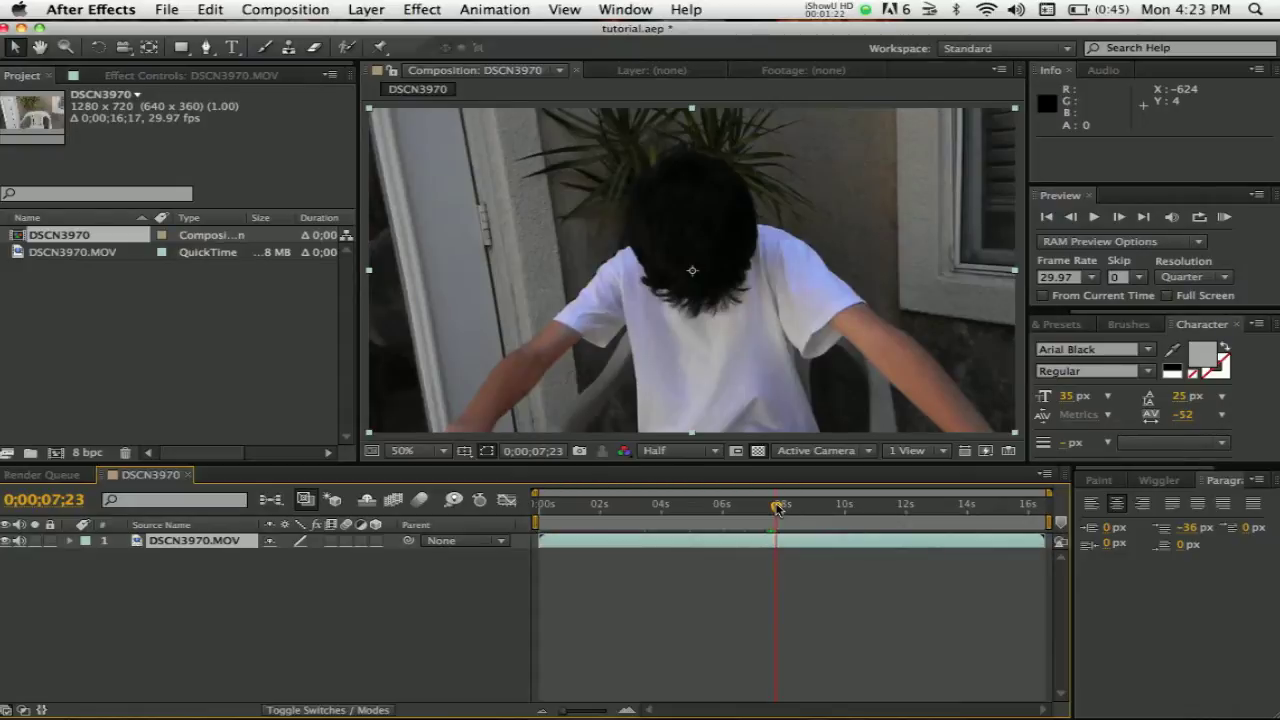
{"action": "key", "text": "super+shift+d"}
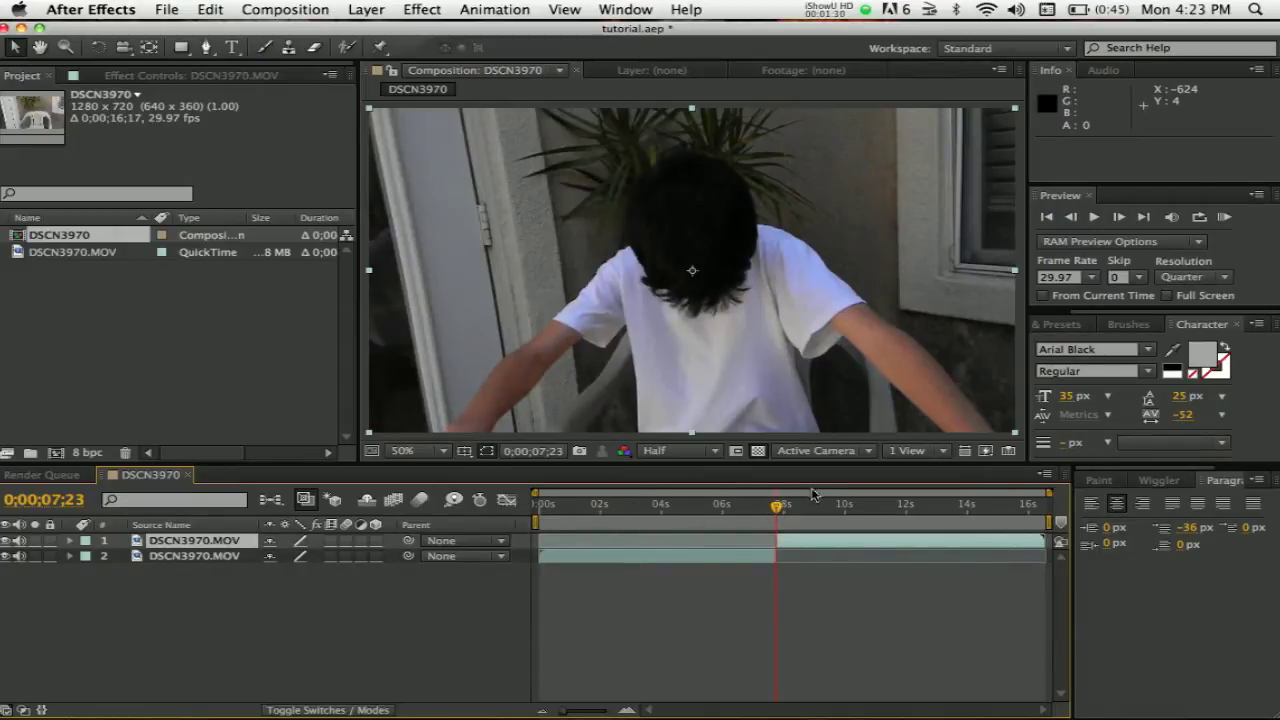
Step: Trim the first half to start near 2 s, slide the second half near 3 s, and set time to 3 s
{"action": "left_click_drag", "start_coordinate": [805, 543], "coordinate": [800, 546]}
{"action": "left_click_drag", "start_coordinate": [749, 508], "coordinate": [734, 543]}
{"action": "mouse_move", "coordinate": [540, 556]}
{"action": "left_mouse_down"}
{"action": "mouse_move", "coordinate": [603, 553]}
{"action": "mouse_move", "coordinate": [557, 558]}
{"action": "left_mouse_up"}
{"action": "left_click_drag", "start_coordinate": [737, 541], "coordinate": [673, 550]}
{"action": "left_click", "coordinate": [655, 507]}
{"action": "left_click_drag", "start_coordinate": [655, 507], "coordinate": [630, 507]}
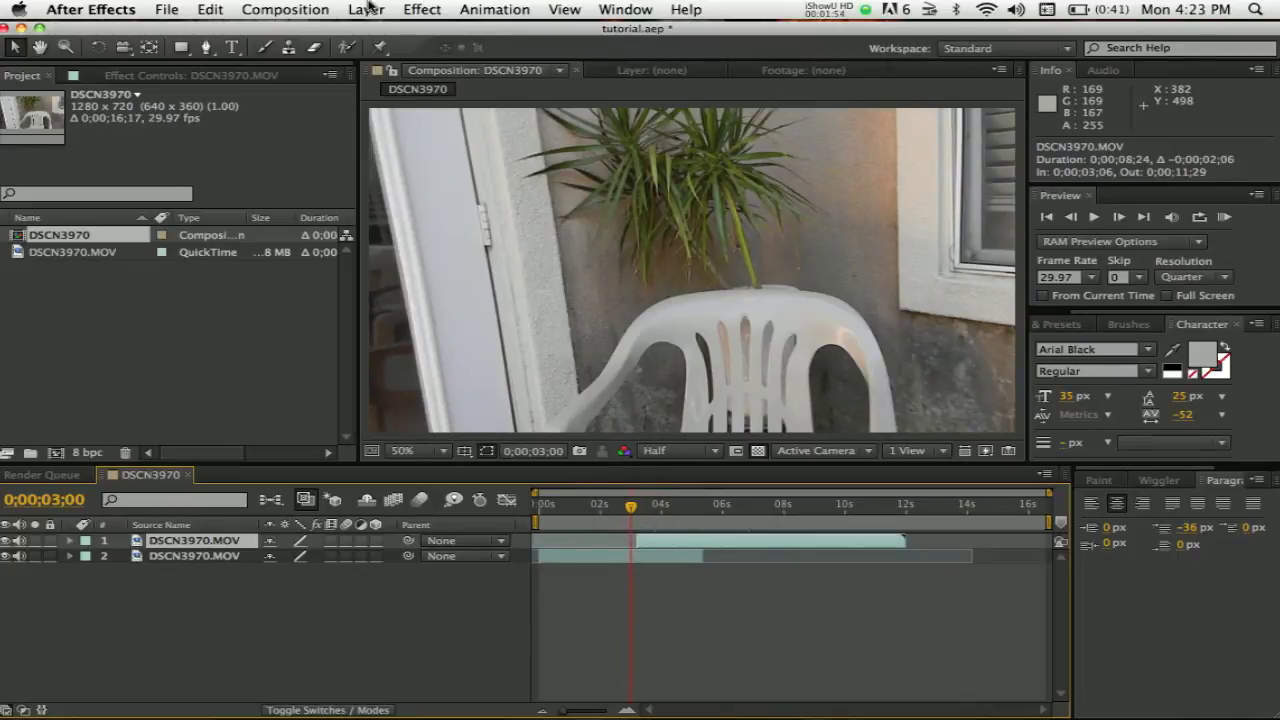
Step: Add a white 1280×720 solid named 'partcles frst' above the clip layers
{"action": "left_click", "coordinate": [367, 9]}
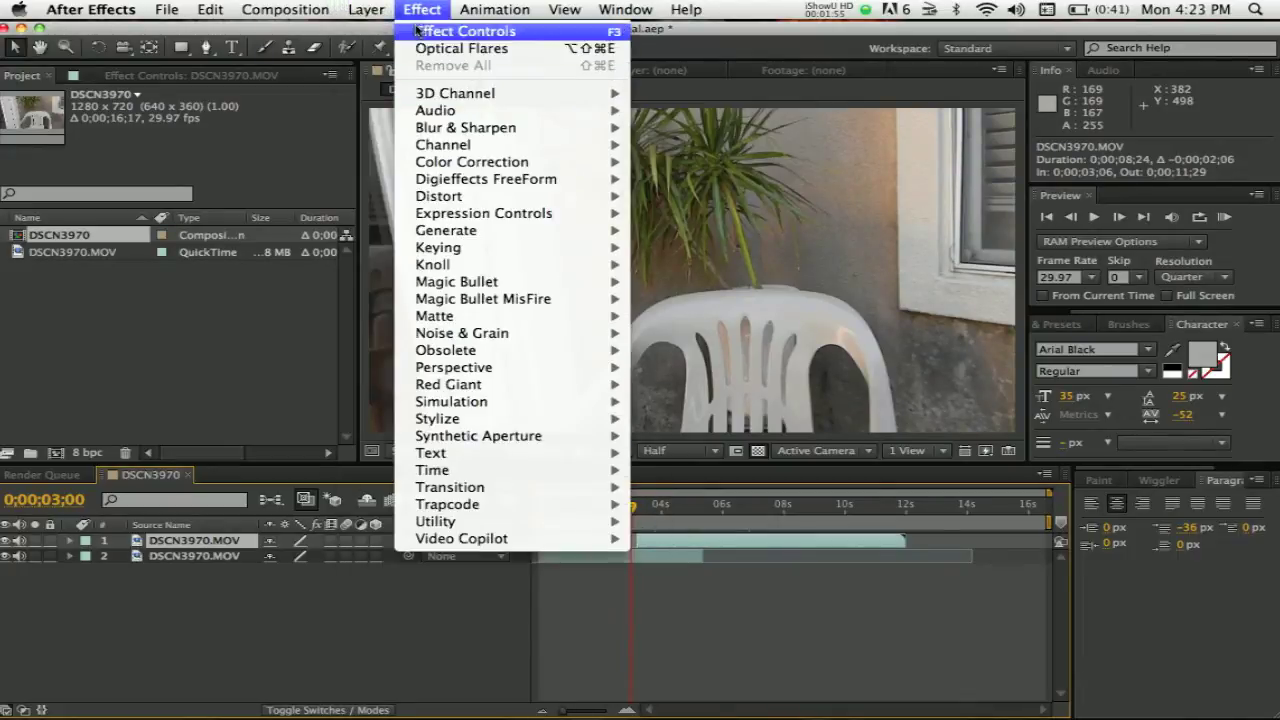
{"action": "mouse_move", "coordinate": [372, 33]}
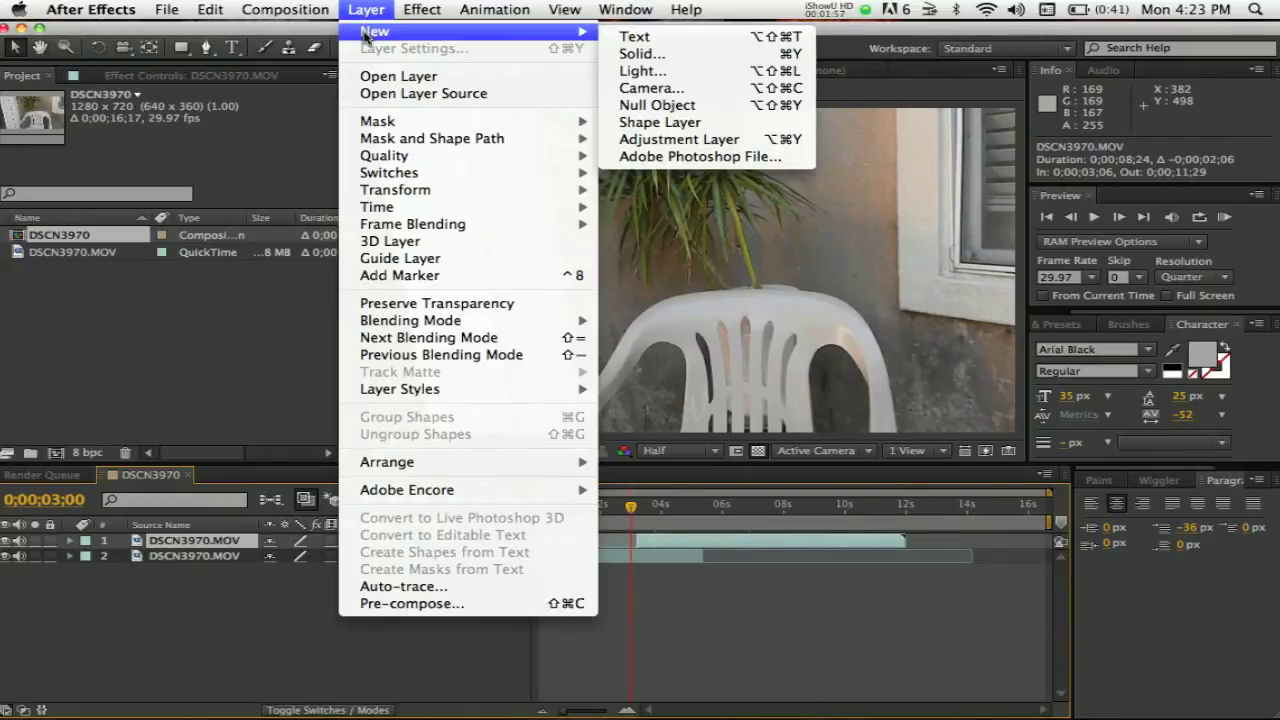
{"action": "left_click", "coordinate": [684, 57]}
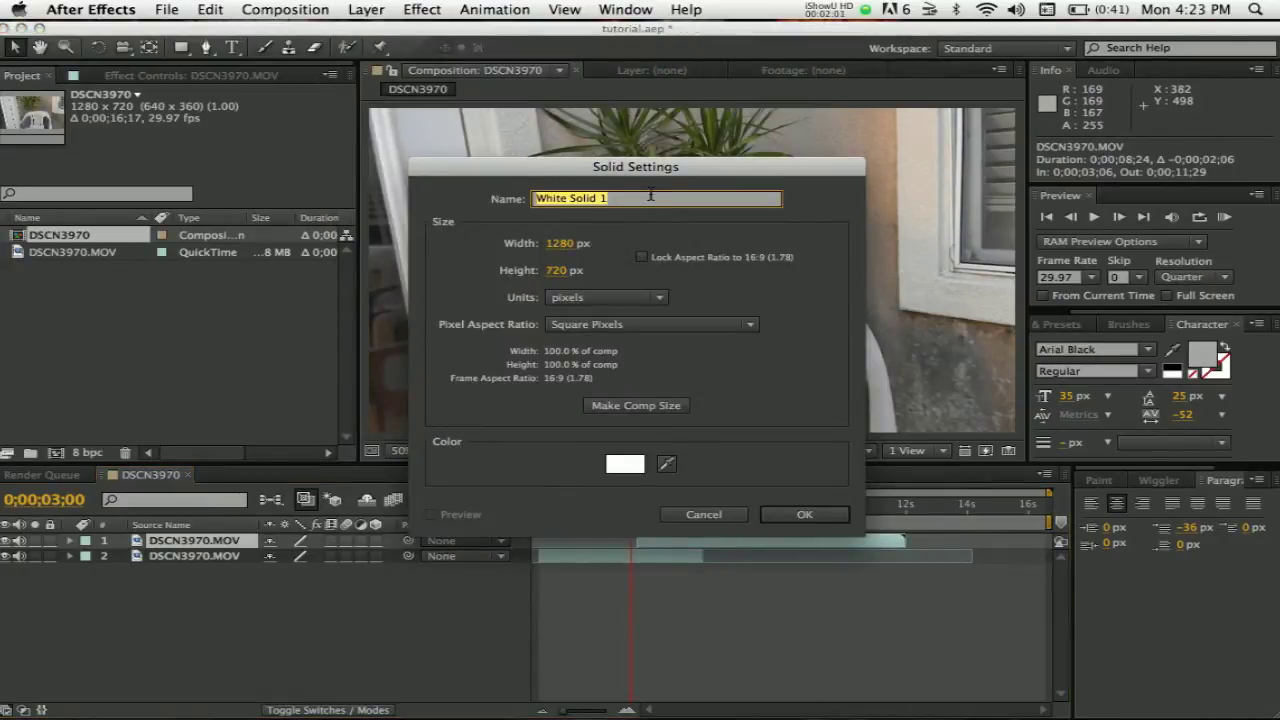
{"action": "type", "text": "partcles"}
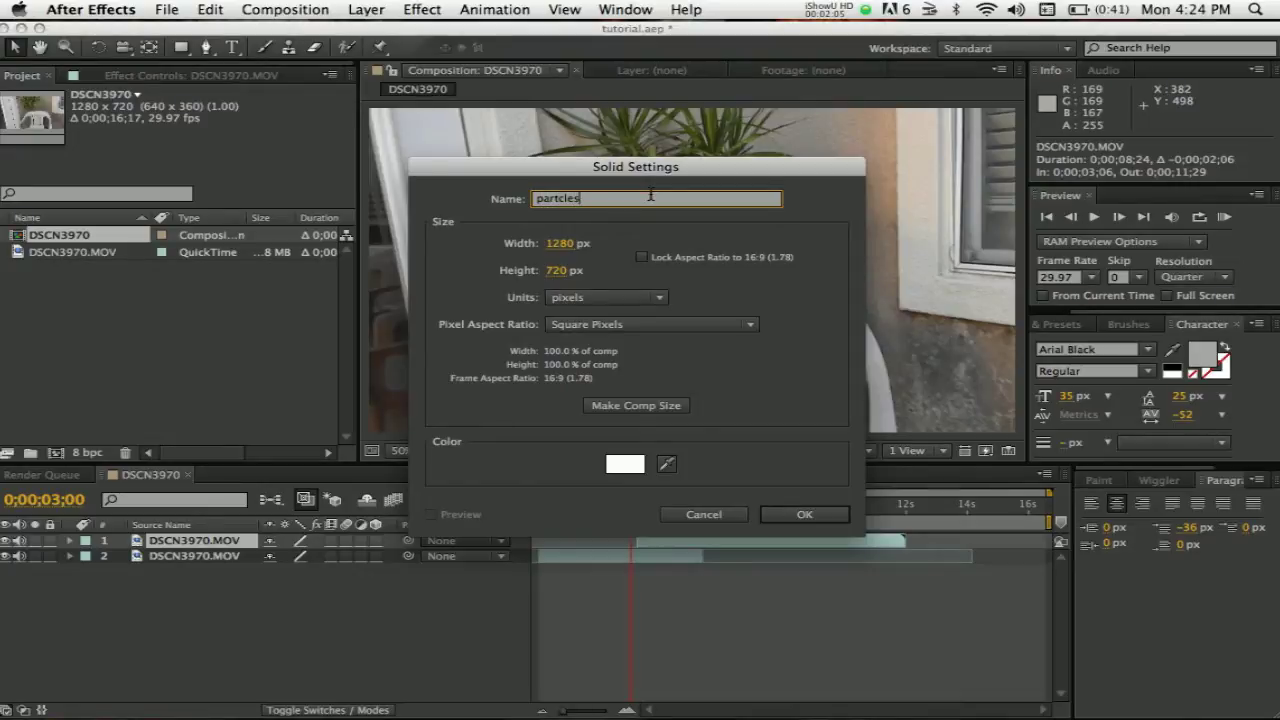
{"action": "type", "text": " frst"}
{"action": "key", "text": "Return"}
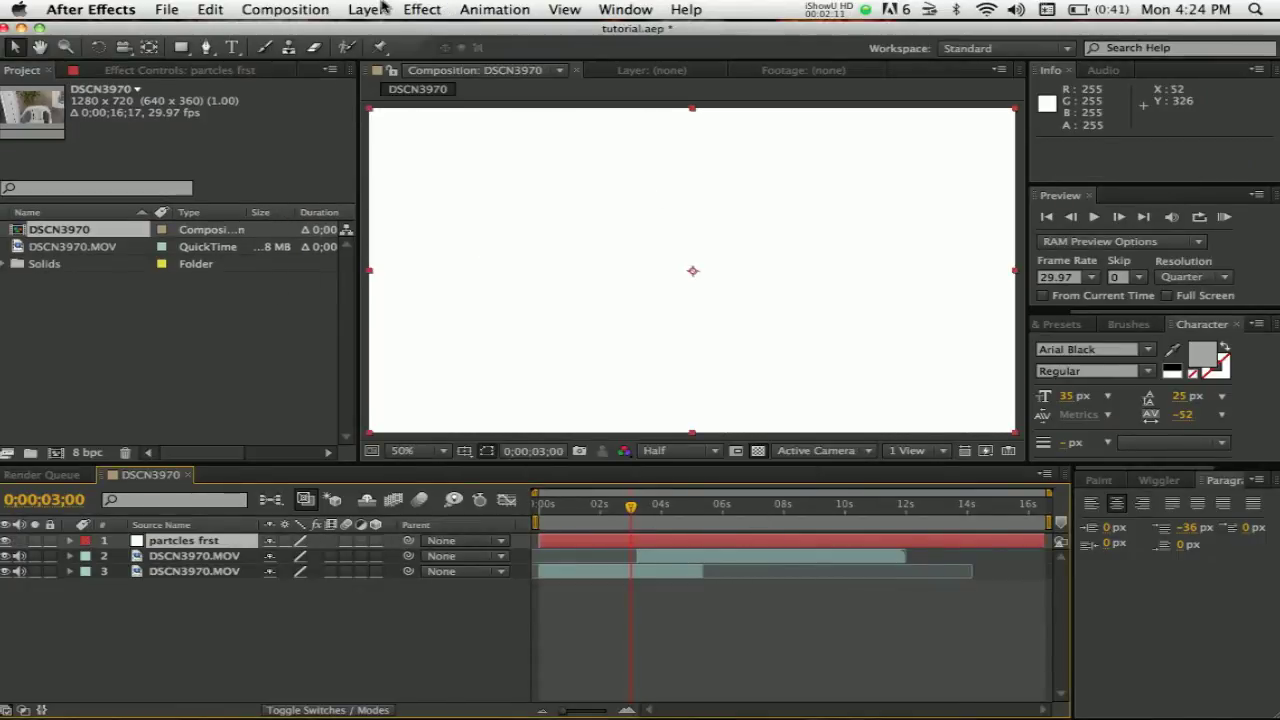
{"action": "left_click", "coordinate": [364, 11]}
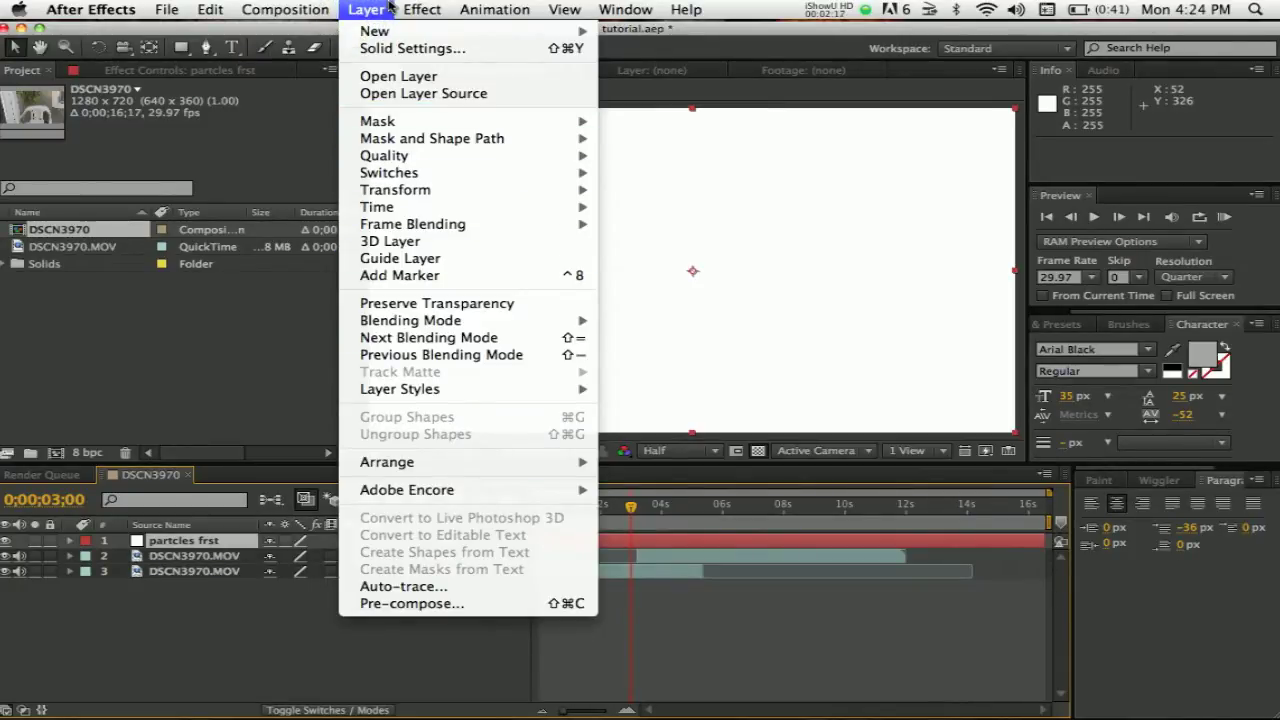
Step: Apply Effect > Simulation > CC Particle World to the 'partcles frst' solid
{"action": "mouse_move", "coordinate": [402, 8]}
{"action": "mouse_move", "coordinate": [360, 8]}
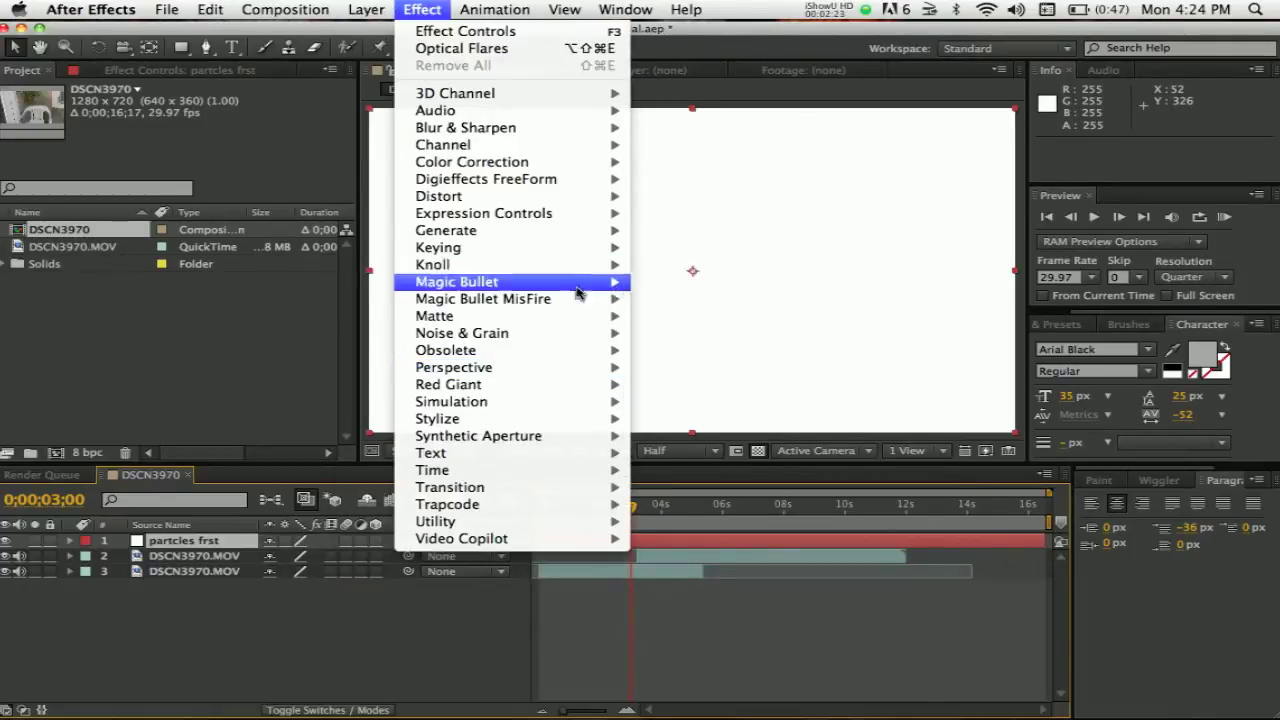
{"action": "mouse_move", "coordinate": [546, 404]}
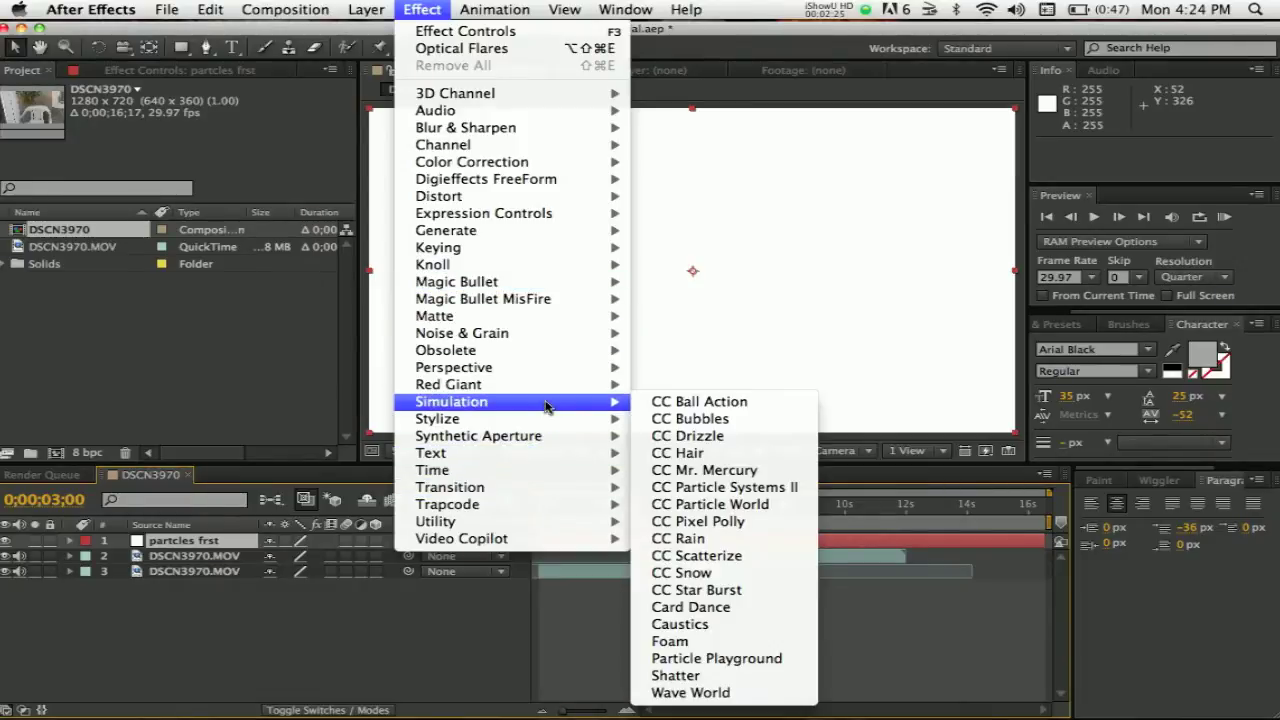
{"action": "left_click", "coordinate": [738, 507]}
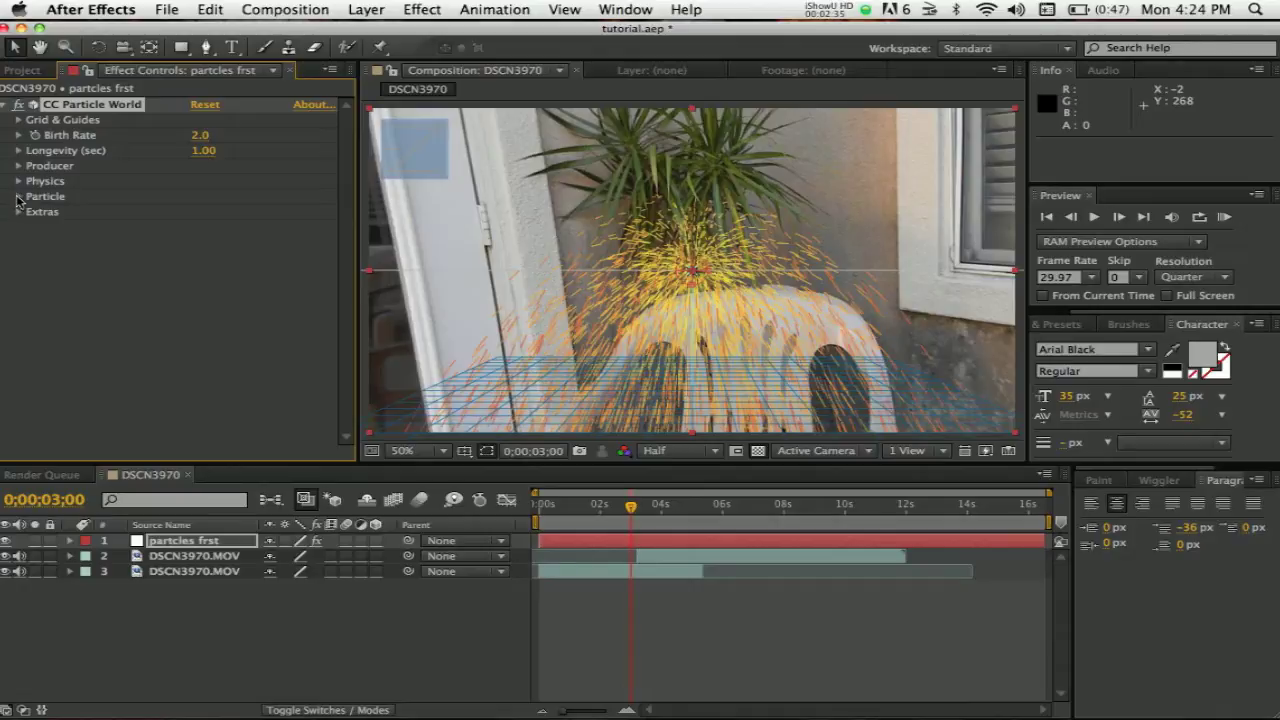
{"action": "left_click", "coordinate": [18, 197]}
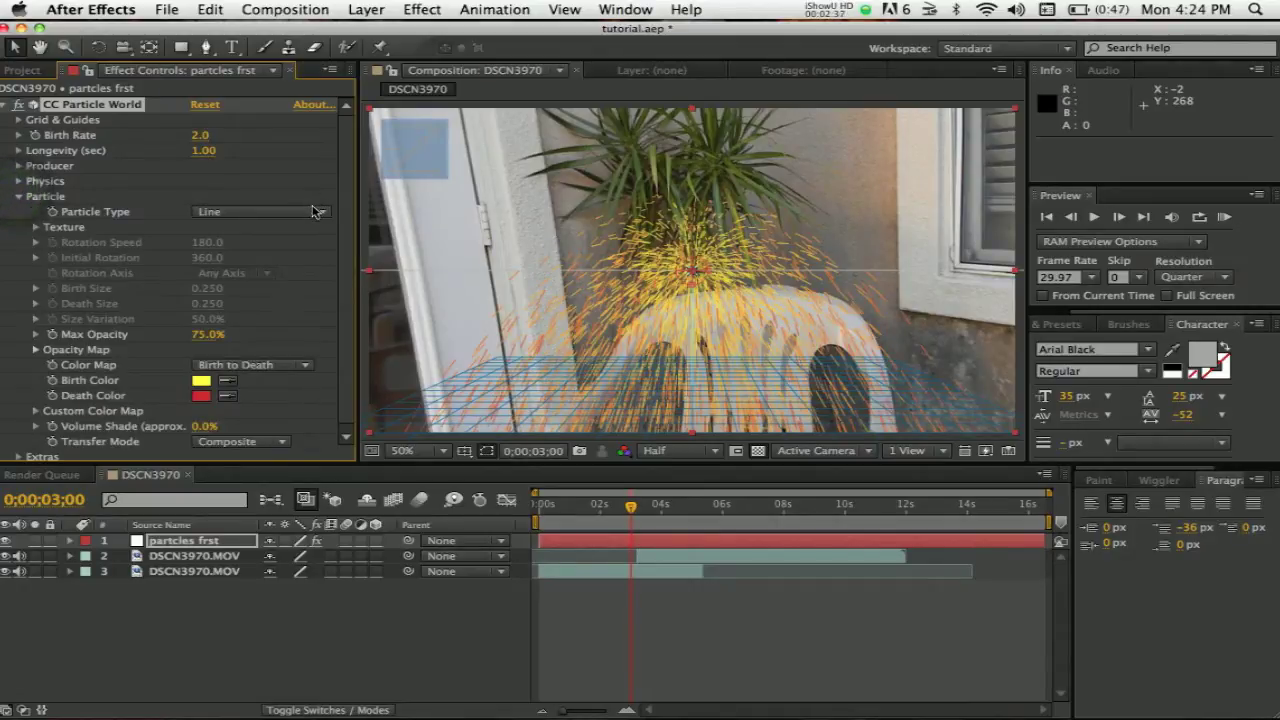
{"action": "left_click", "coordinate": [19, 197]}
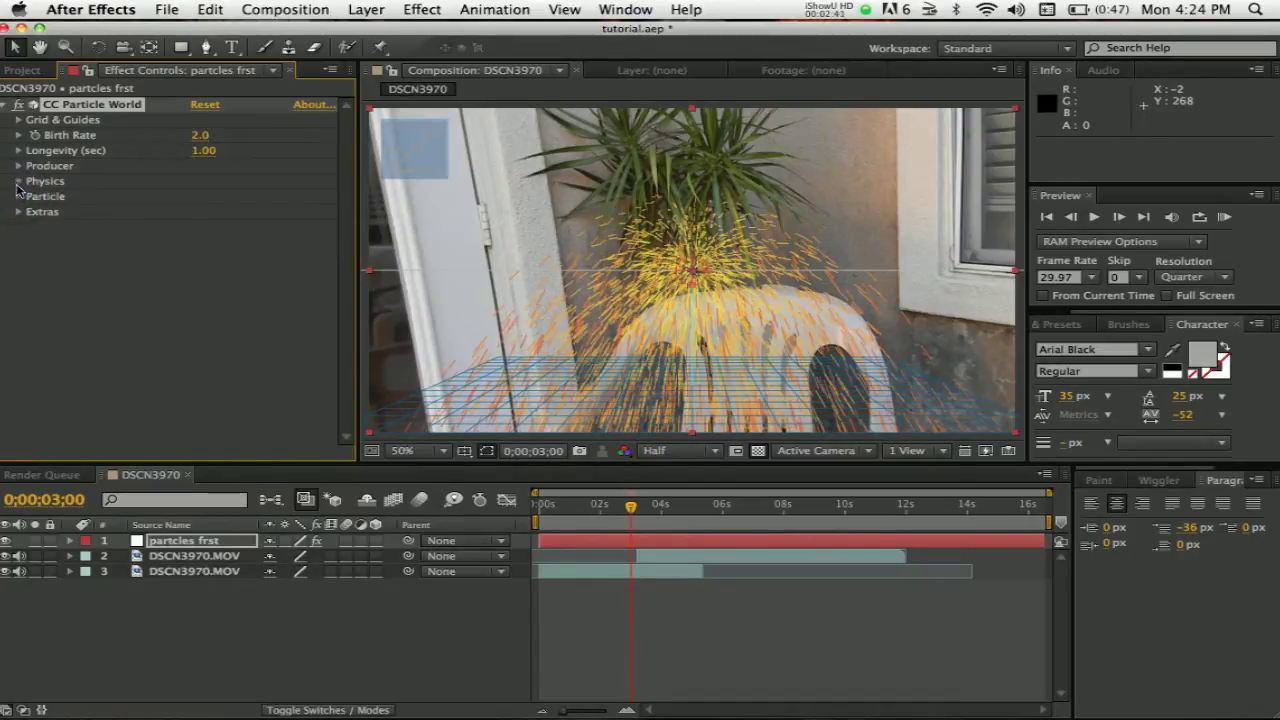
Step: Set CC Particle World's Physics Animation to Twirly and Gravity to 0
{"action": "left_click", "coordinate": [18, 182]}
{"action": "left_click", "coordinate": [217, 198]}
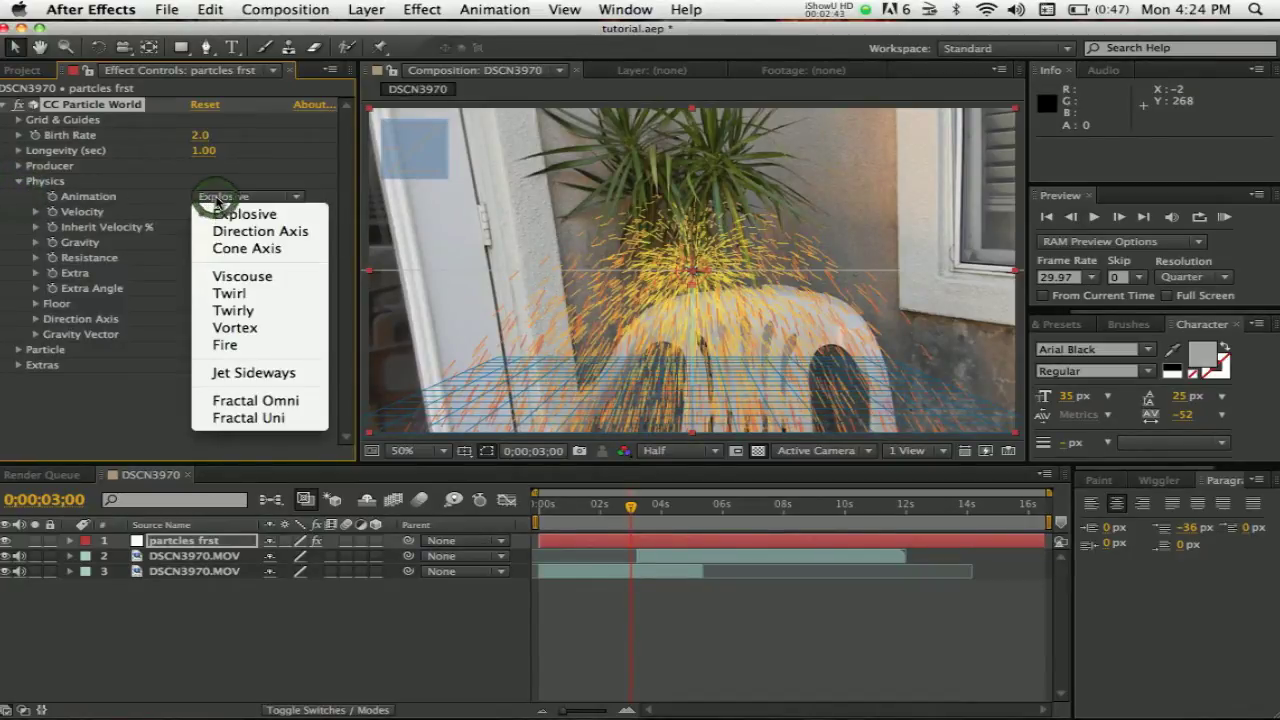
{"action": "left_click", "coordinate": [239, 312]}
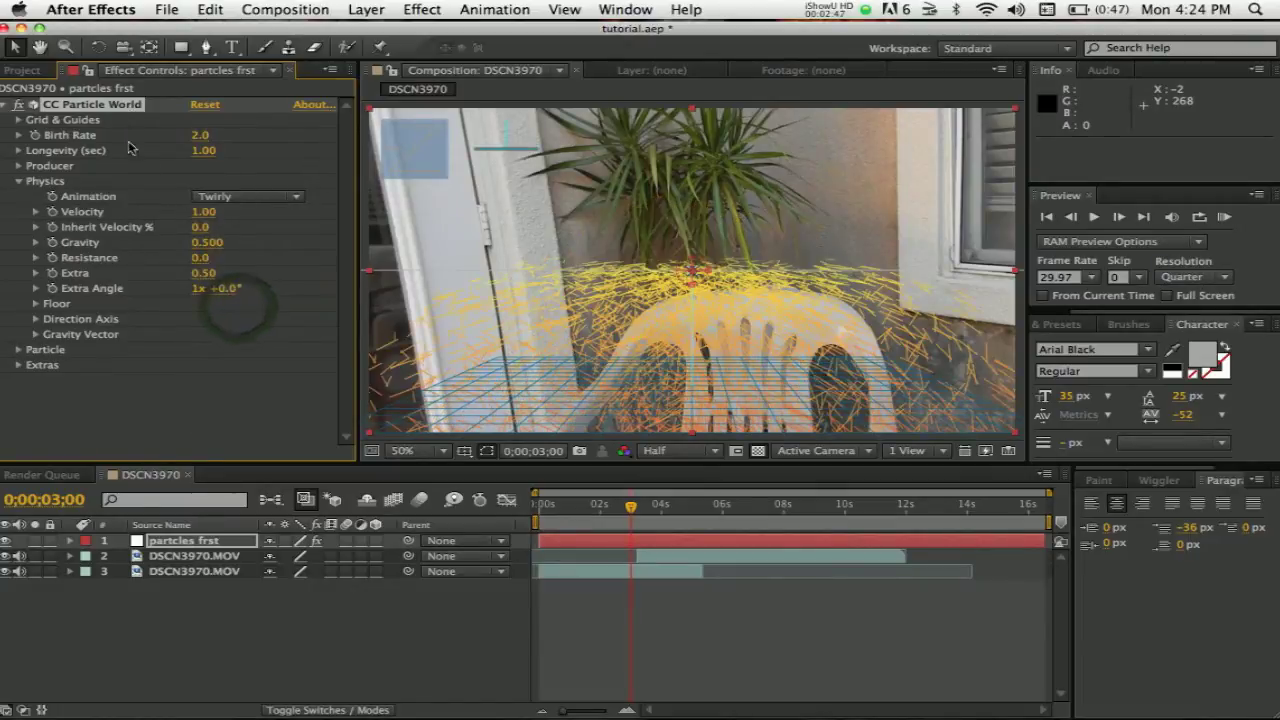
{"action": "left_click", "coordinate": [210, 244]}
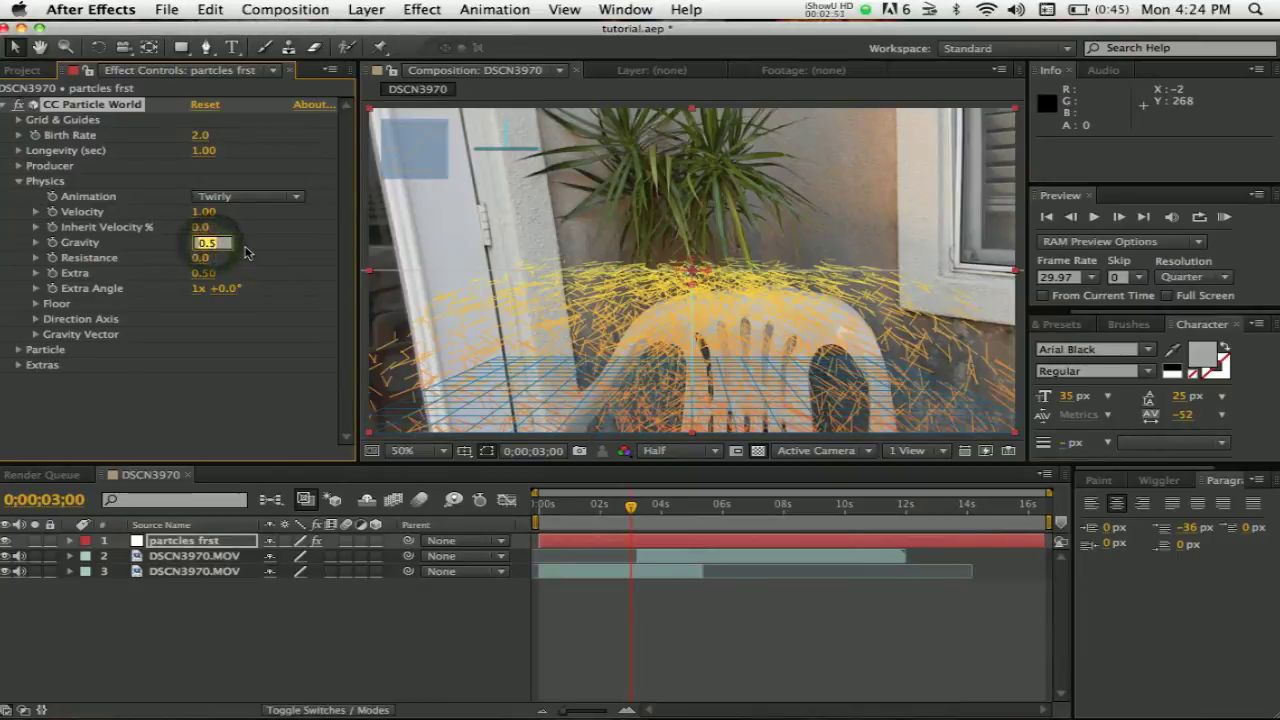
{"action": "key", "text": "Return"}
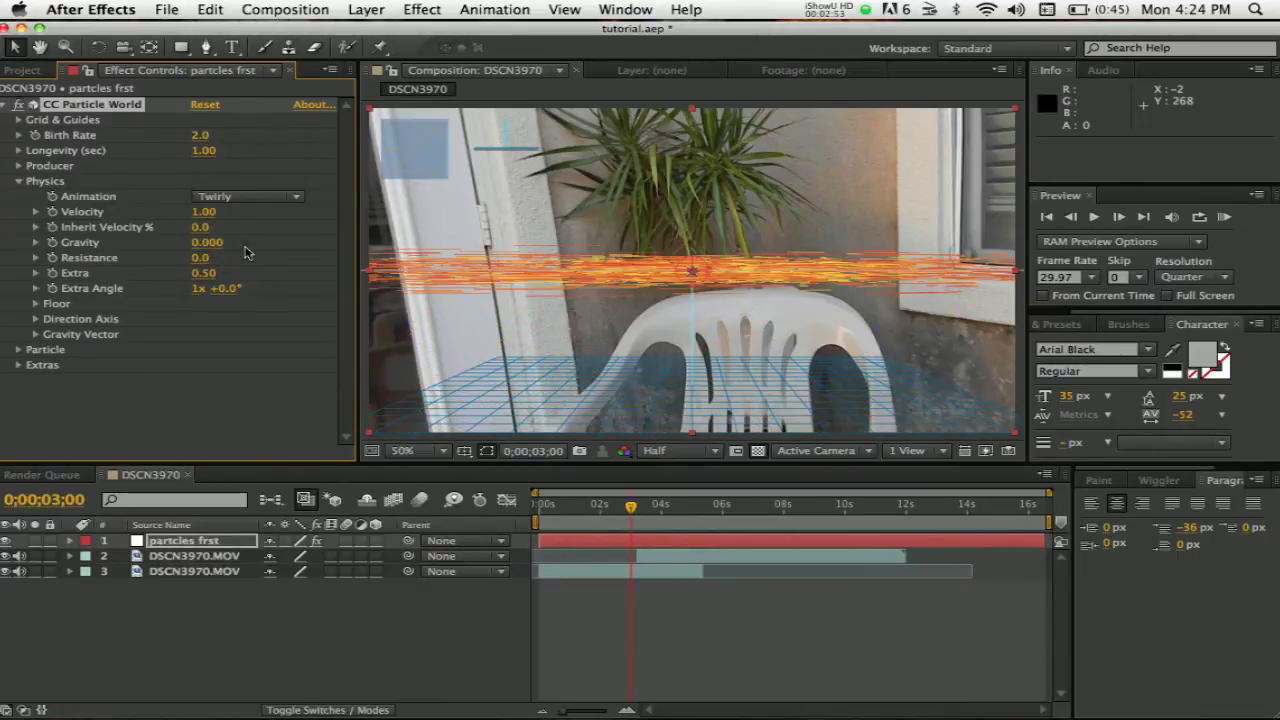
Step: Set Producer Radius X 1.420 and Radius Y 0.205, and move the particle layer to 734, 492
{"action": "left_click", "coordinate": [18, 166]}
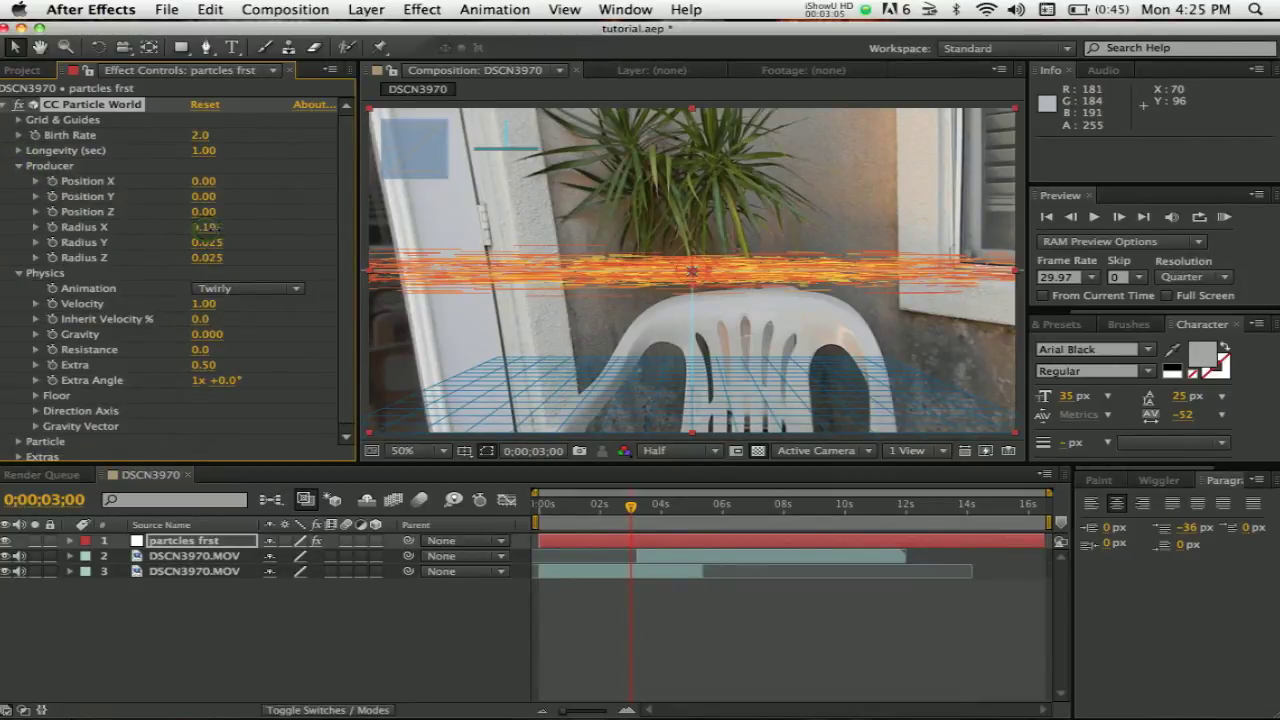
{"action": "left_click_drag", "start_coordinate": [205, 227], "coordinate": [330, 245]}
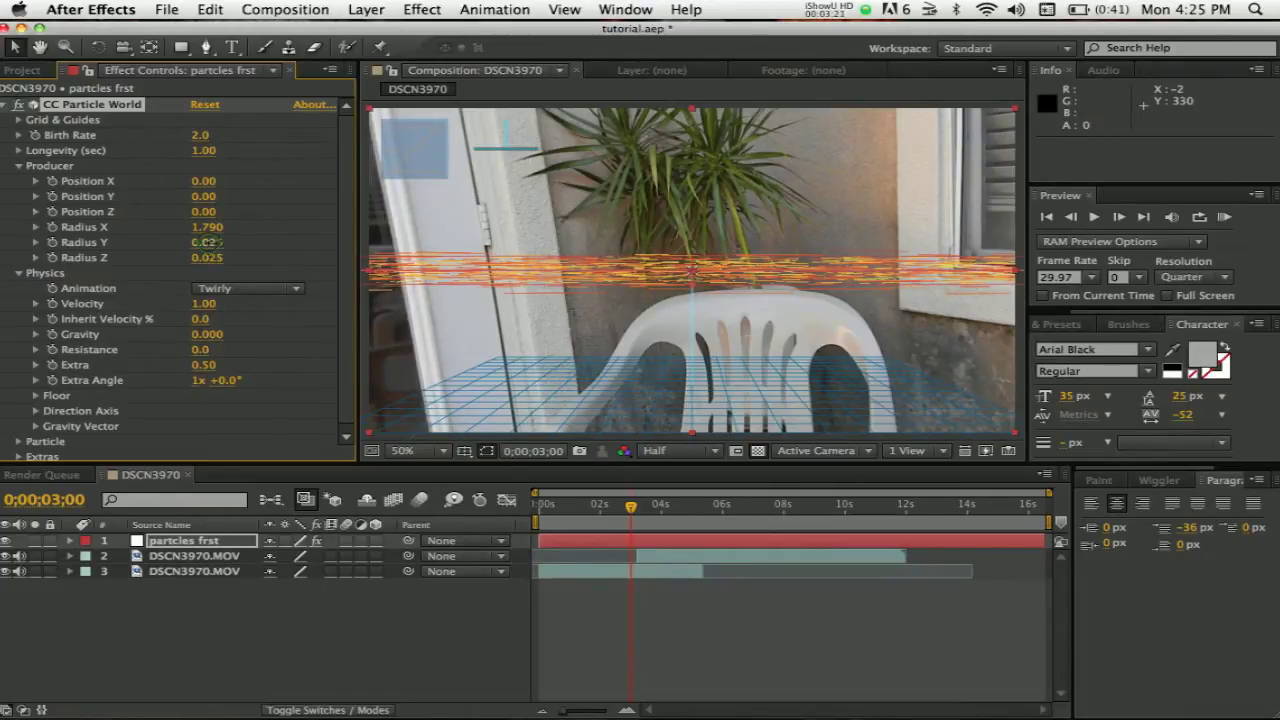
{"action": "left_click_drag", "start_coordinate": [213, 242], "coordinate": [179, 227]}
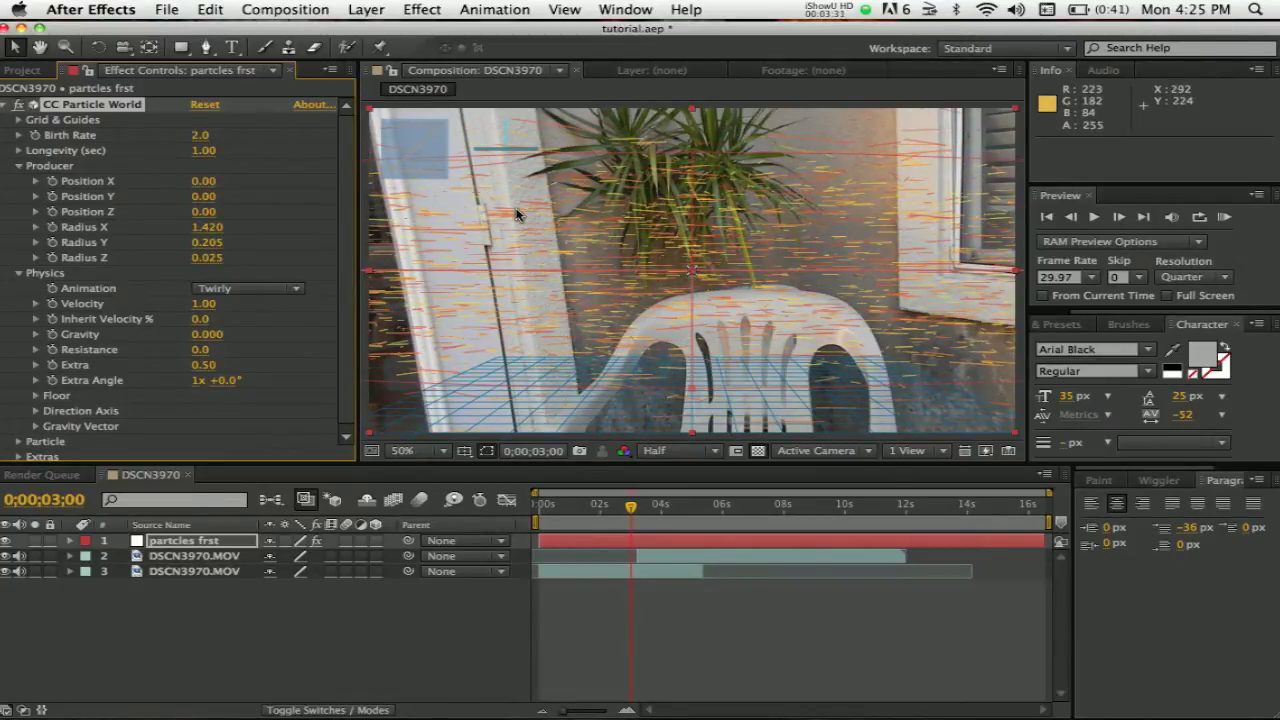
{"action": "left_click_drag", "start_coordinate": [516, 216], "coordinate": [558, 268]}
{"action": "left_click_drag", "start_coordinate": [703, 283], "coordinate": [705, 295]}
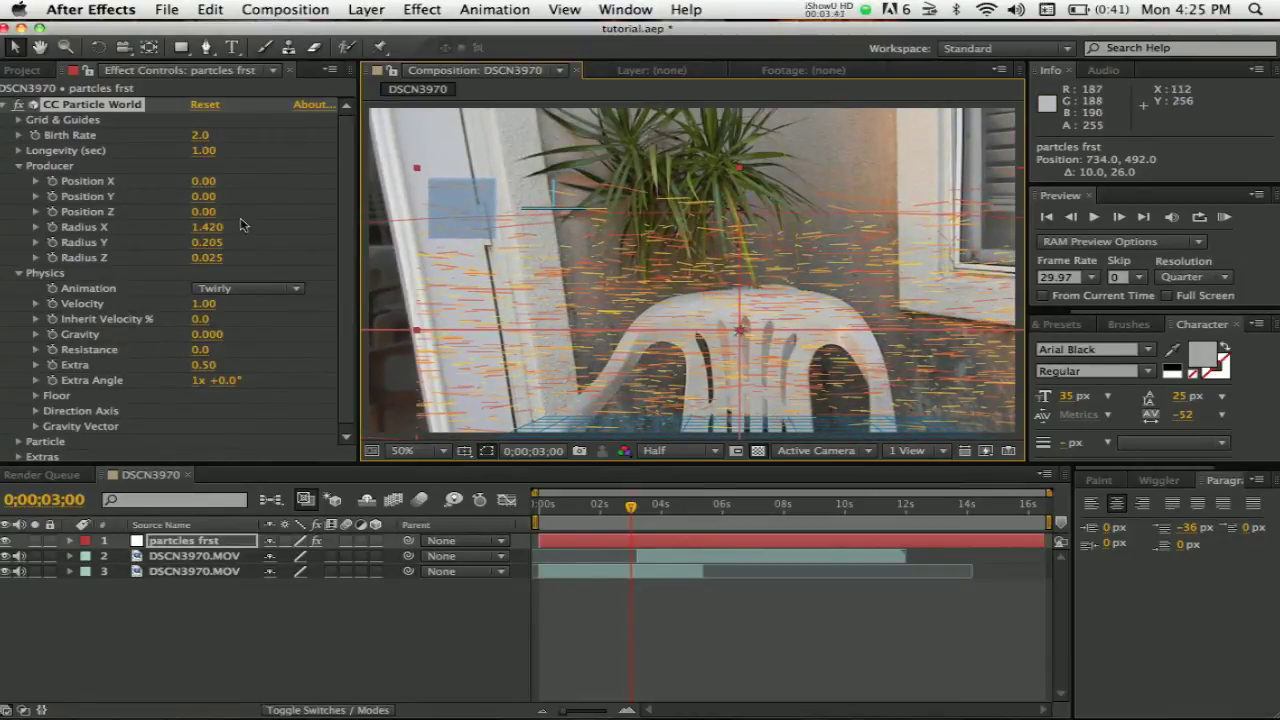
Step: Scale the particles layer to 115% and set emitter Radius X 1.390 and Radius Z 1.075
{"action": "left_click", "coordinate": [215, 540]}
{"action": "key", "text": "s"}
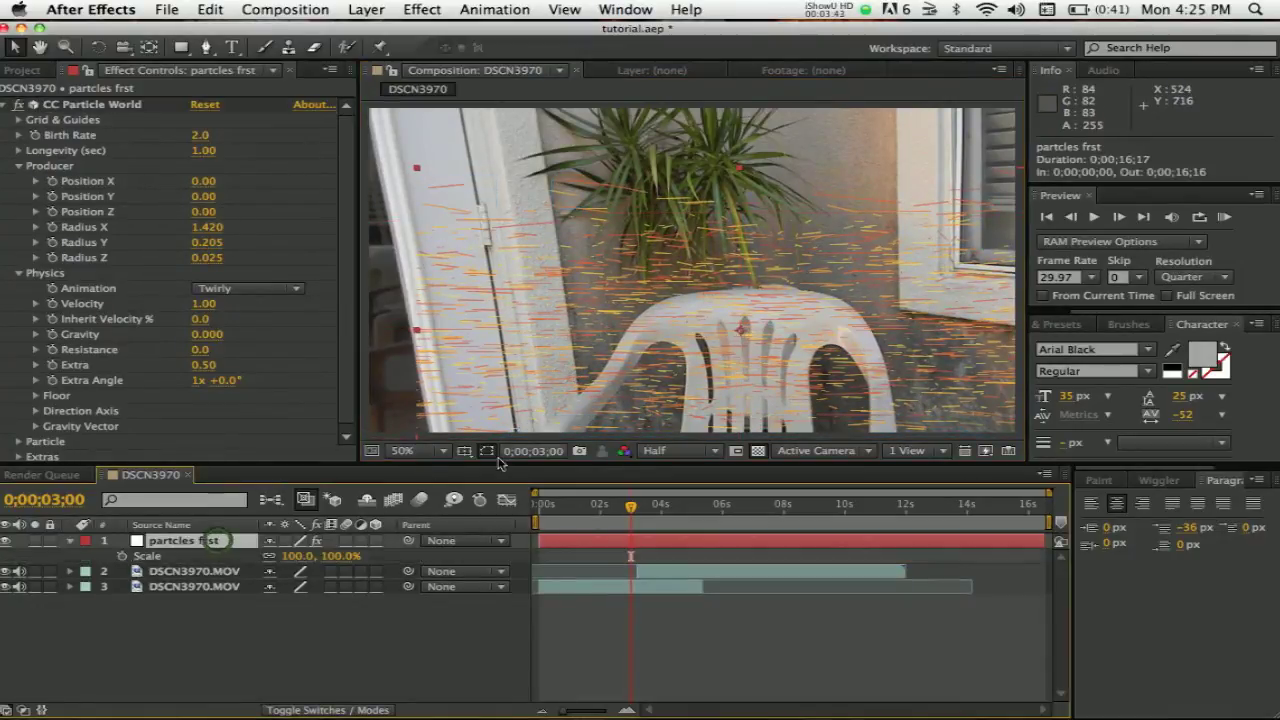
{"action": "left_click_drag", "start_coordinate": [297, 556], "coordinate": [310, 556]}
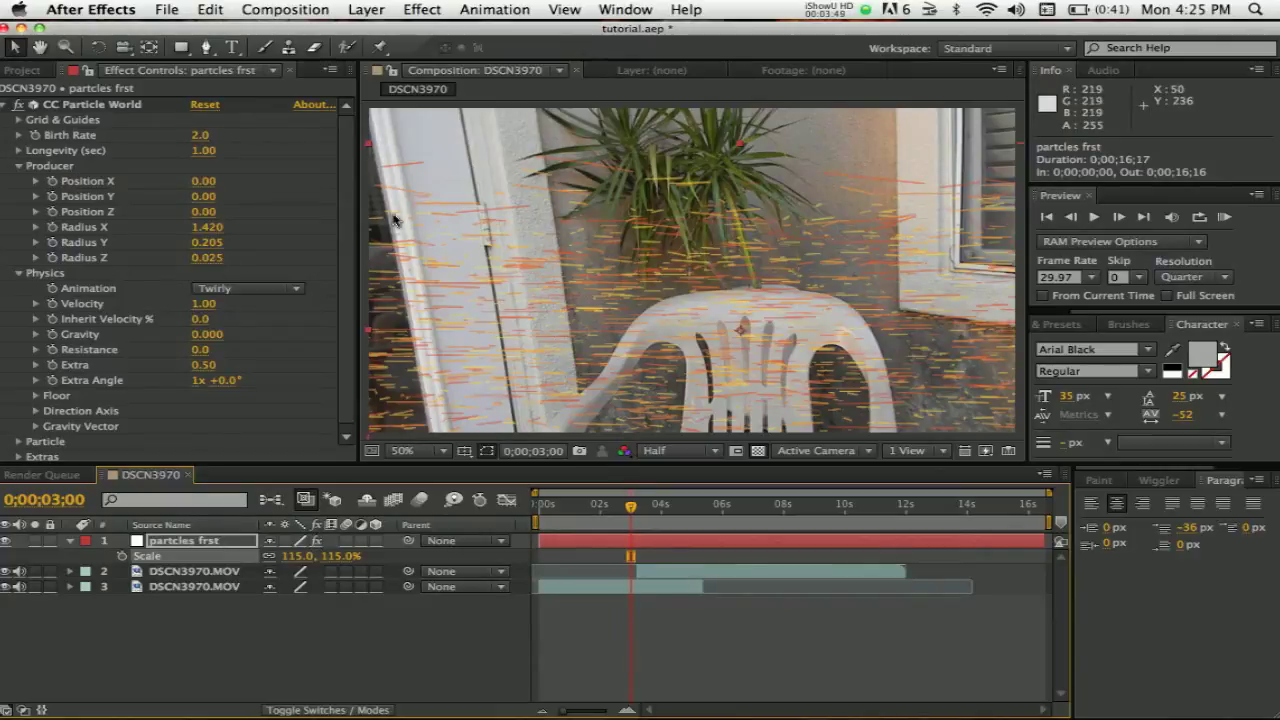
{"action": "left_click_drag", "start_coordinate": [213, 234], "coordinate": [315, 258]}
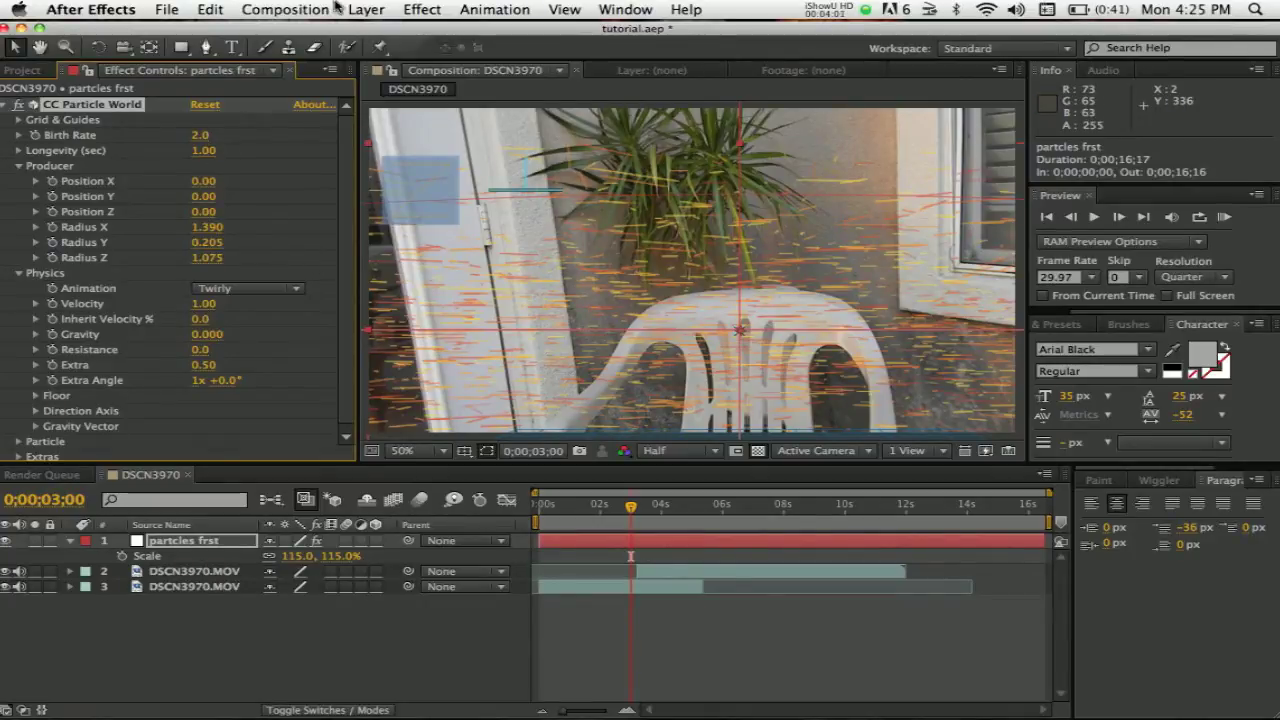
Step: Change the particles' Birth Color from yellow to a light cyan-blue
{"action": "scroll", "coordinate": [160, 348], "scroll_direction": "down", "scroll_amount": 1}
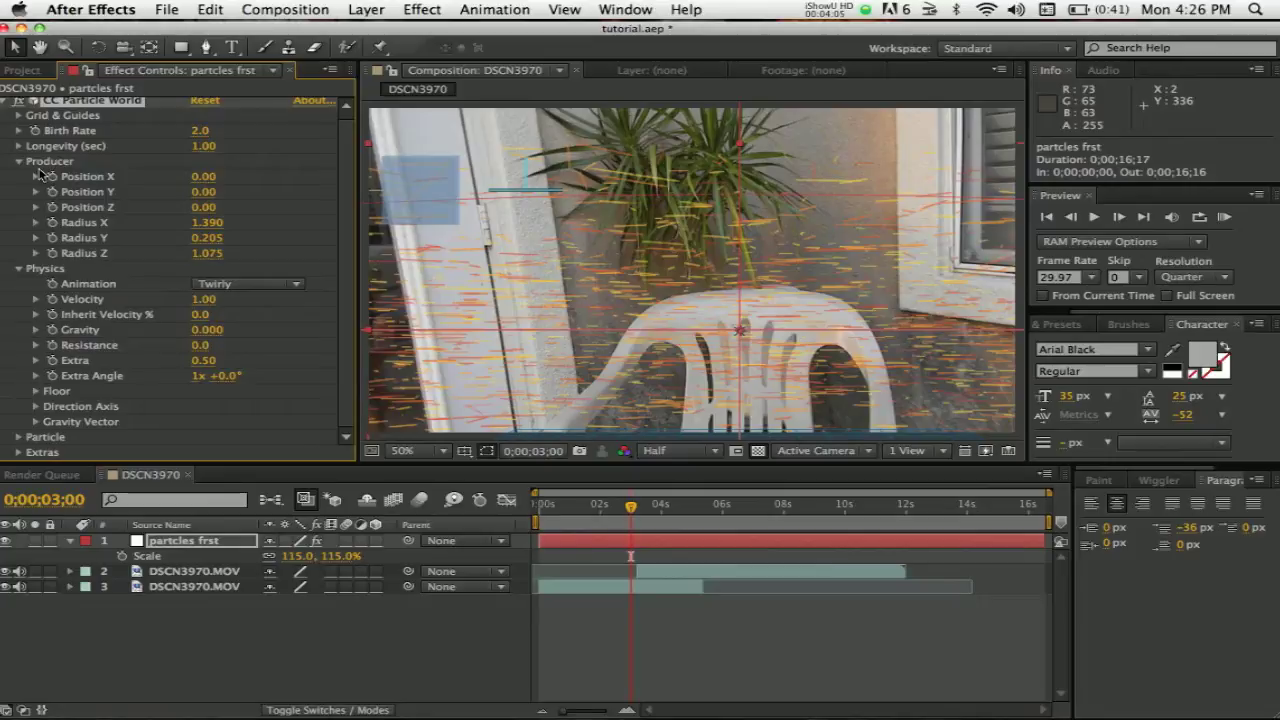
{"action": "left_click", "coordinate": [18, 438]}
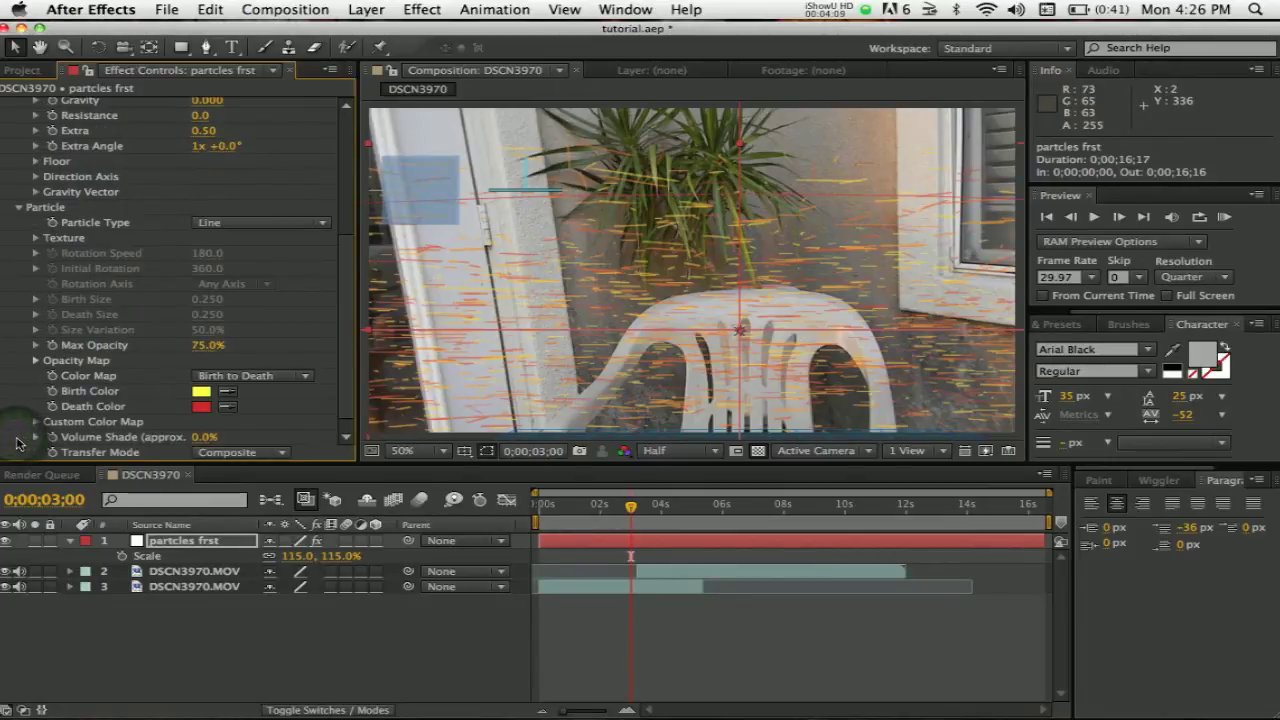
{"action": "left_click", "coordinate": [201, 394]}
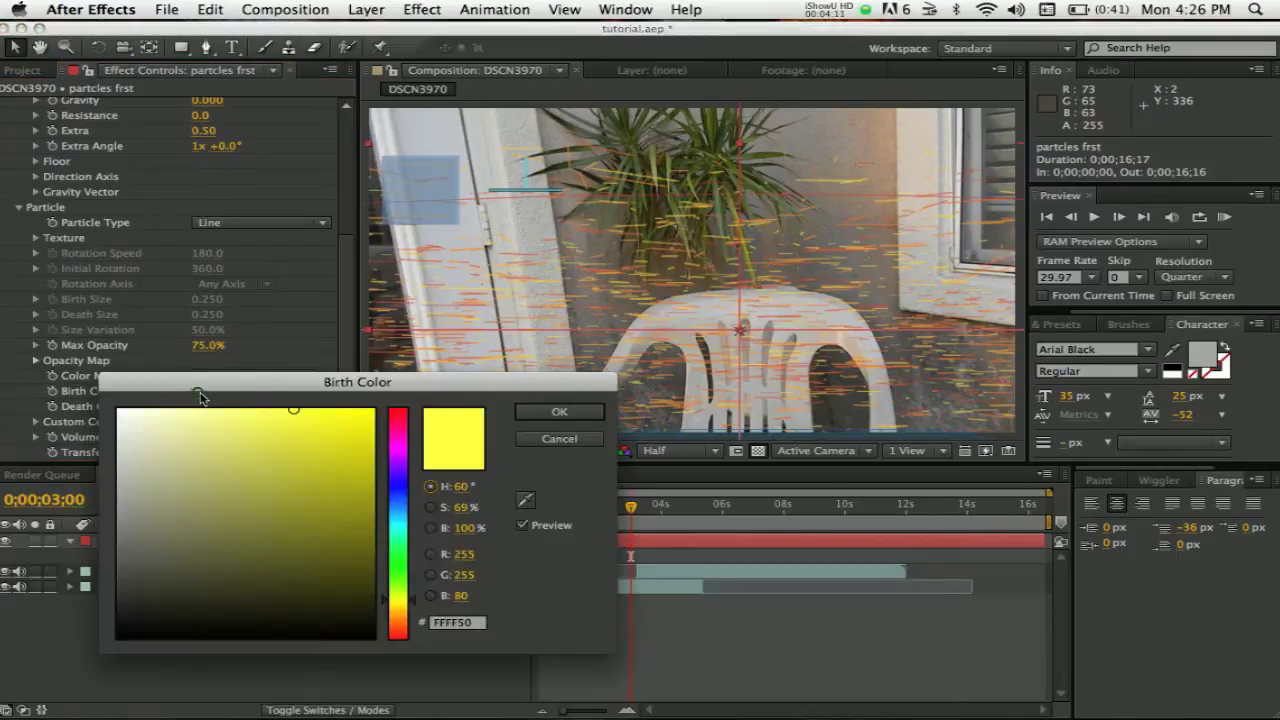
{"action": "left_click_drag", "start_coordinate": [395, 490], "coordinate": [400, 521]}
{"action": "mouse_move", "coordinate": [221, 412]}
{"action": "left_mouse_down"}
{"action": "mouse_move", "coordinate": [161, 407]}
{"action": "mouse_move", "coordinate": [190, 410]}
{"action": "left_mouse_up"}
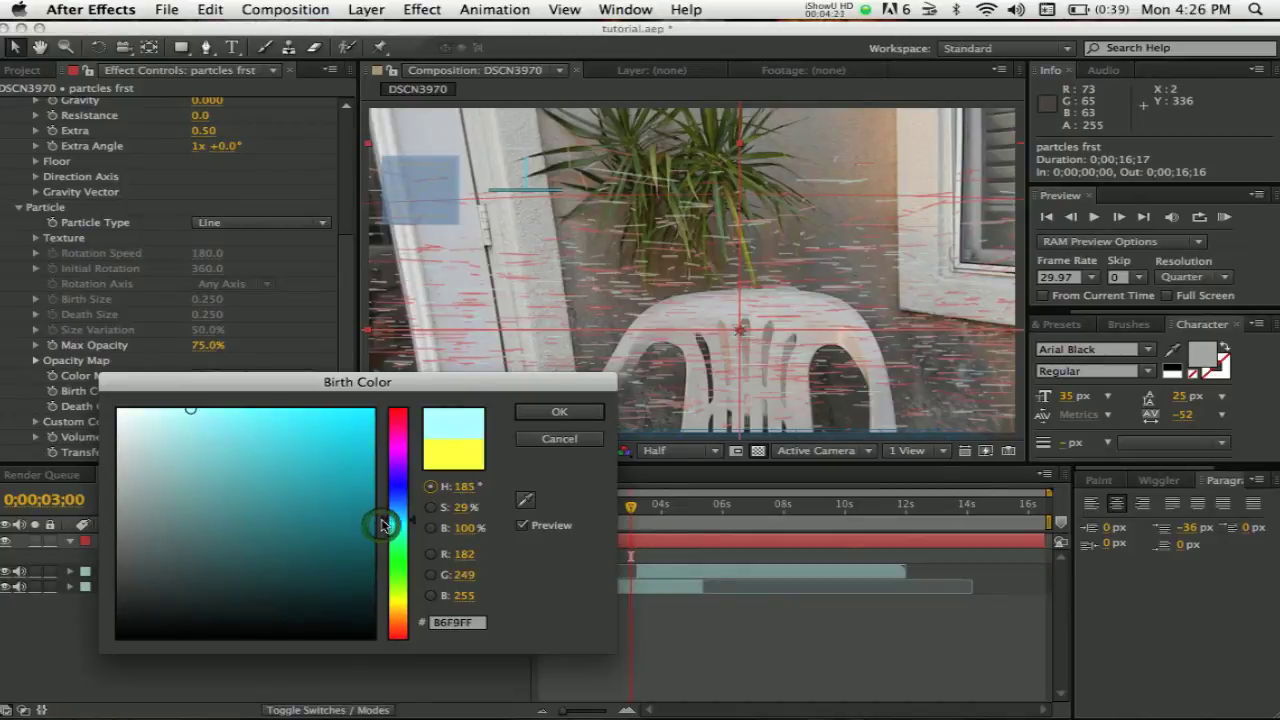
{"action": "left_click_drag", "start_coordinate": [380, 523], "coordinate": [383, 519]}
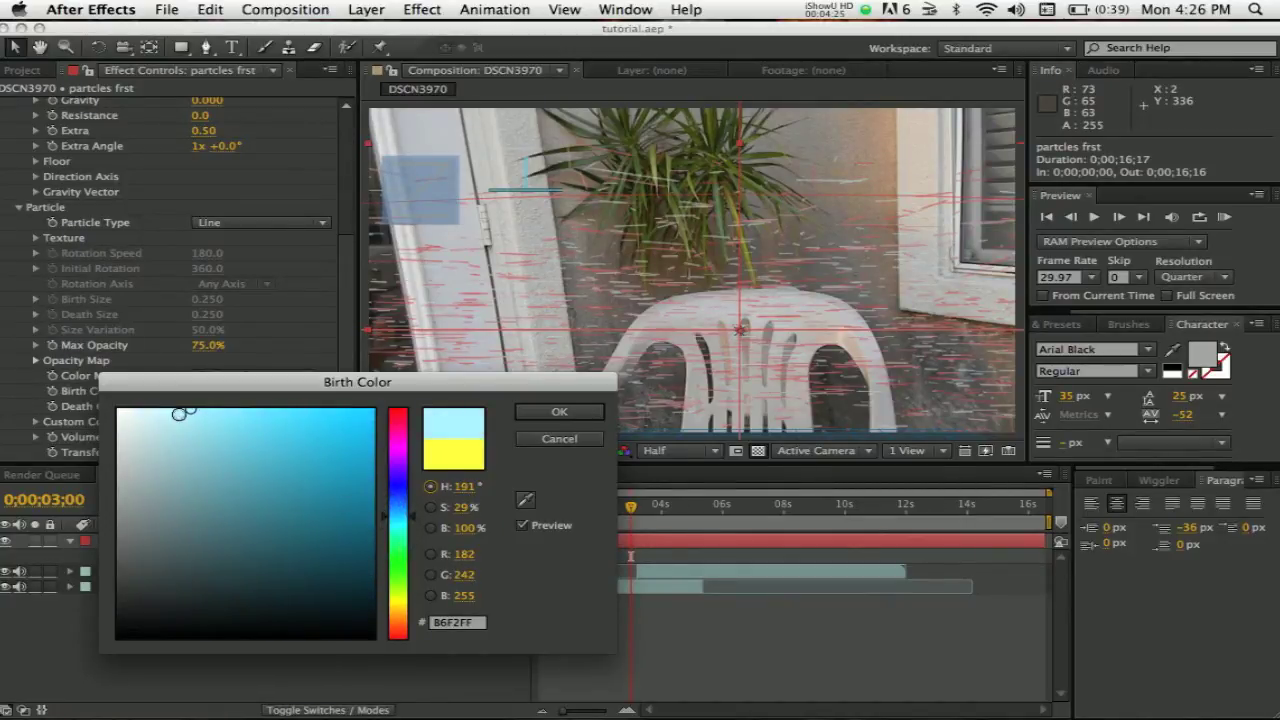
{"action": "mouse_move", "coordinate": [186, 410]}
{"action": "left_mouse_down"}
{"action": "mouse_move", "coordinate": [179, 418]}
{"action": "mouse_move", "coordinate": [230, 392]}
{"action": "left_mouse_up"}
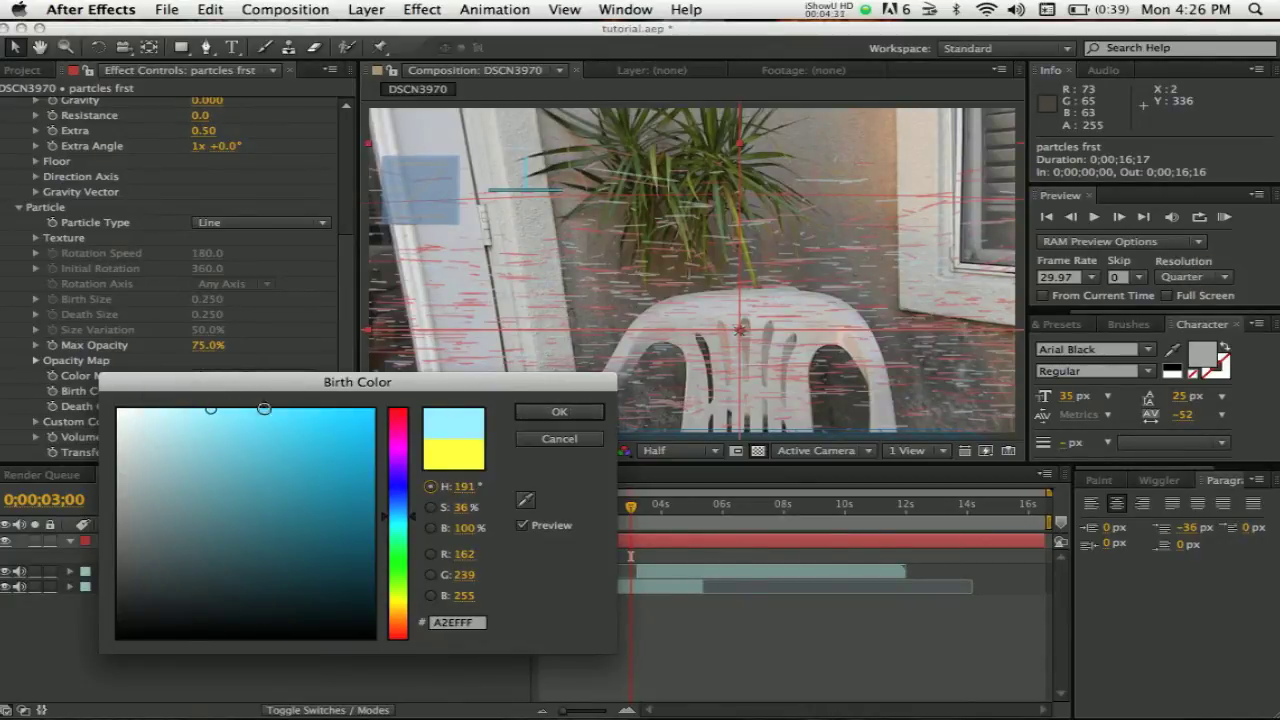
{"action": "left_click", "coordinate": [244, 410]}
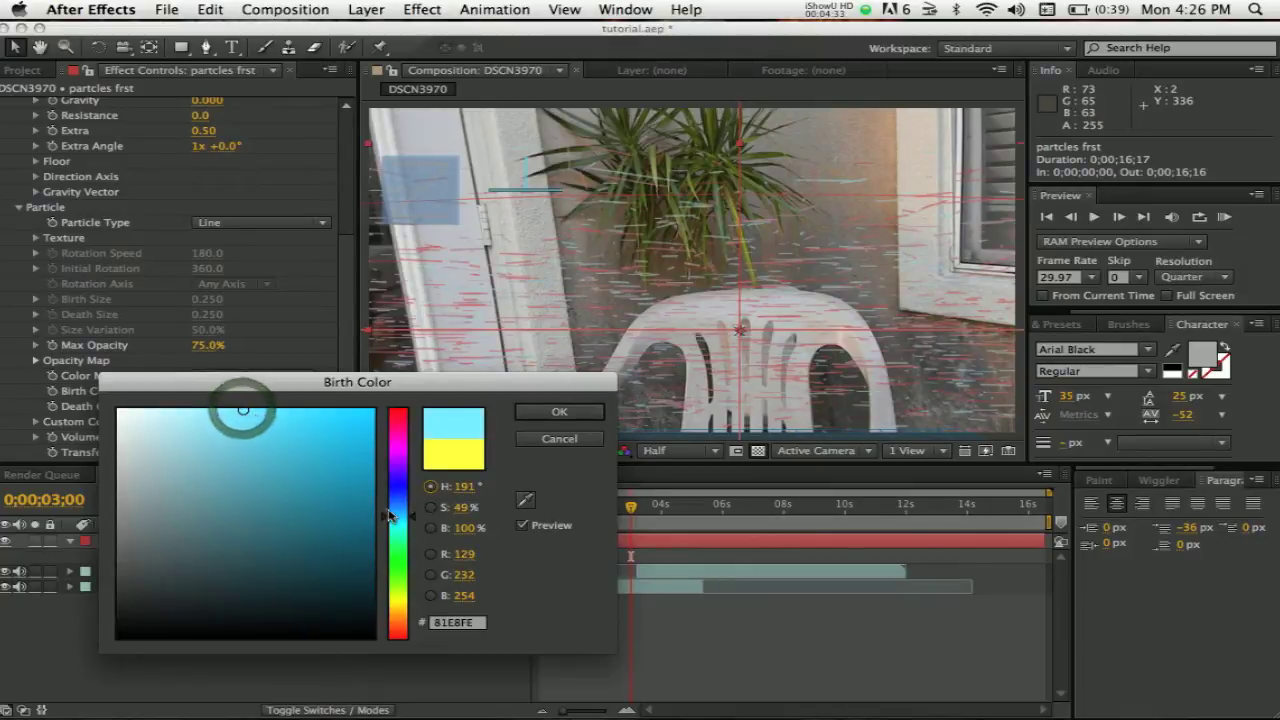
{"action": "left_click_drag", "start_coordinate": [383, 517], "coordinate": [381, 503]}
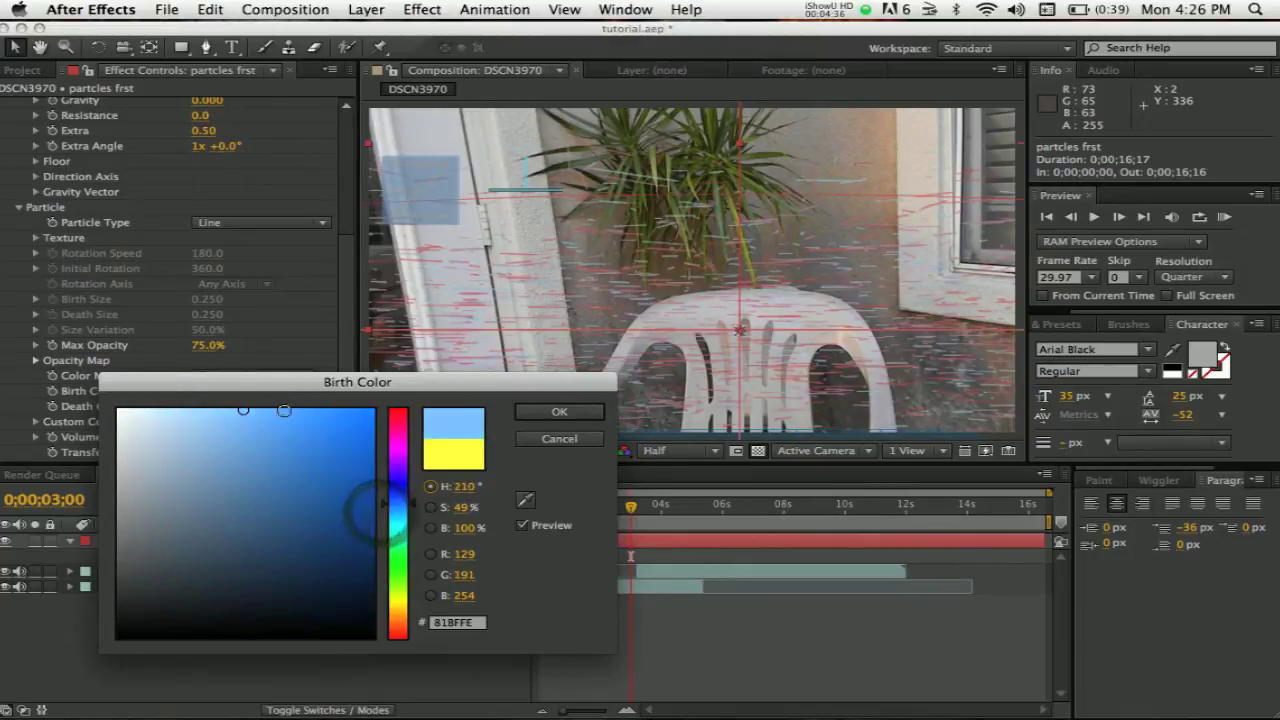
{"action": "mouse_move", "coordinate": [266, 411]}
{"action": "left_mouse_down"}
{"action": "mouse_move", "coordinate": [243, 446]}
{"action": "mouse_move", "coordinate": [255, 405]}
{"action": "mouse_move", "coordinate": [212, 383]}
{"action": "mouse_move", "coordinate": [223, 392]}
{"action": "left_mouse_up"}
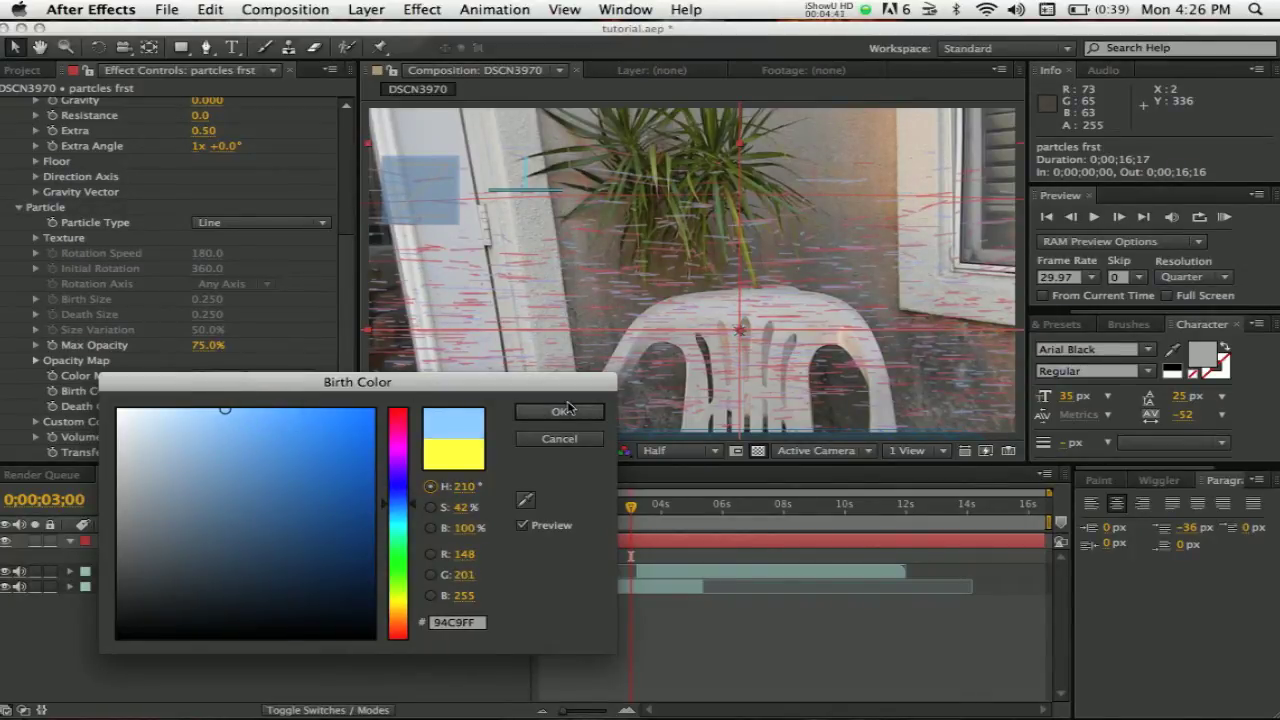
{"action": "left_click", "coordinate": [563, 411]}
Step: Change the particles' Death Color from red to light blue
{"action": "left_click", "coordinate": [200, 406]}
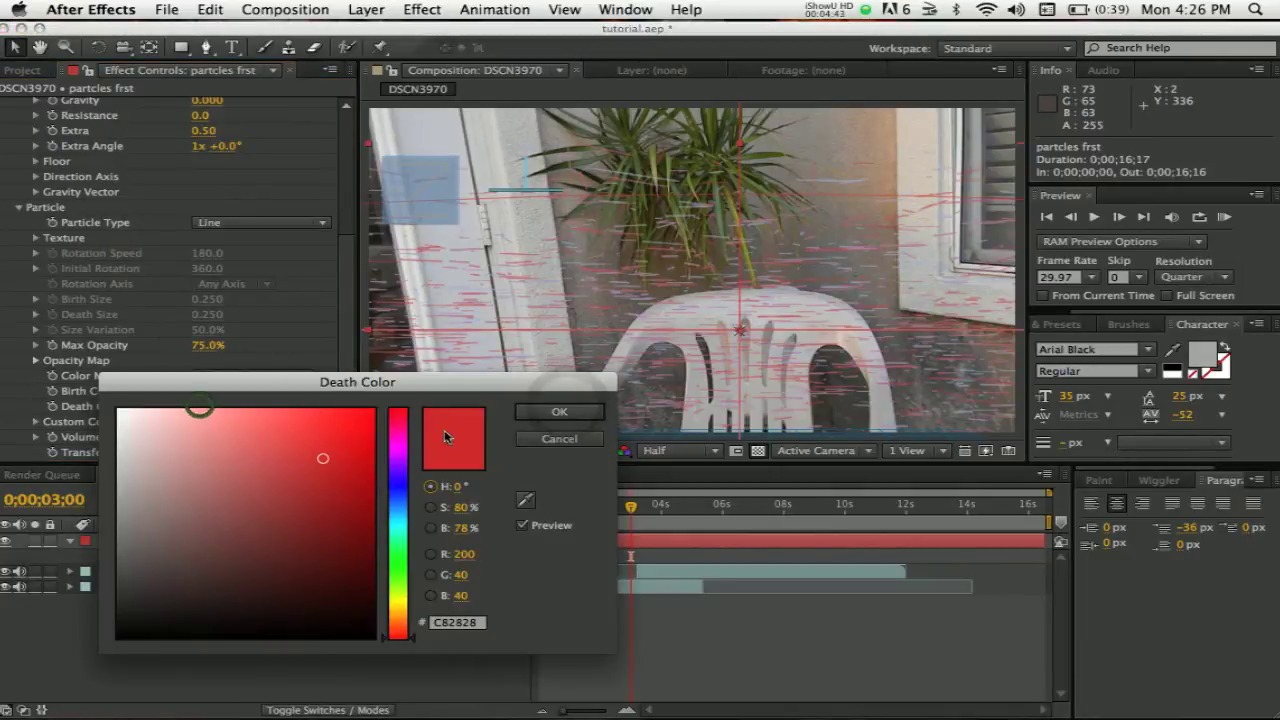
{"action": "left_click", "coordinate": [400, 496]}
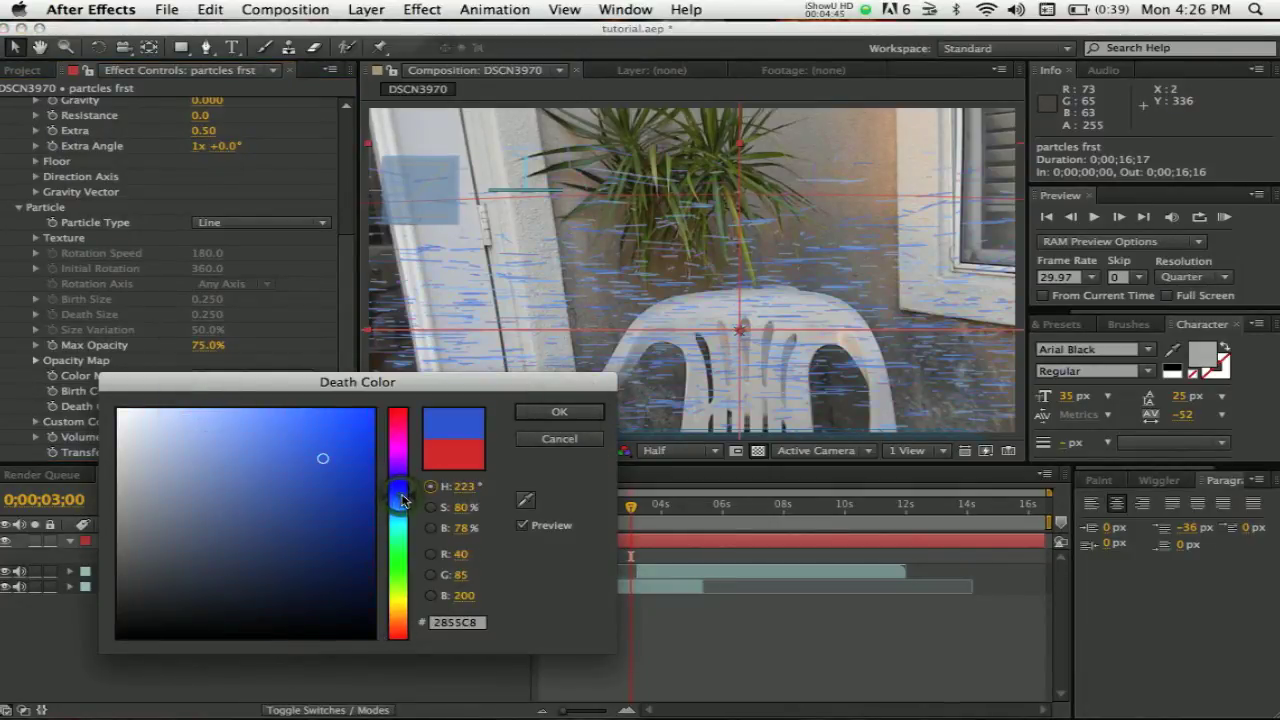
{"action": "left_click_drag", "start_coordinate": [402, 500], "coordinate": [407, 511]}
{"action": "left_click_drag", "start_coordinate": [317, 455], "coordinate": [286, 380]}
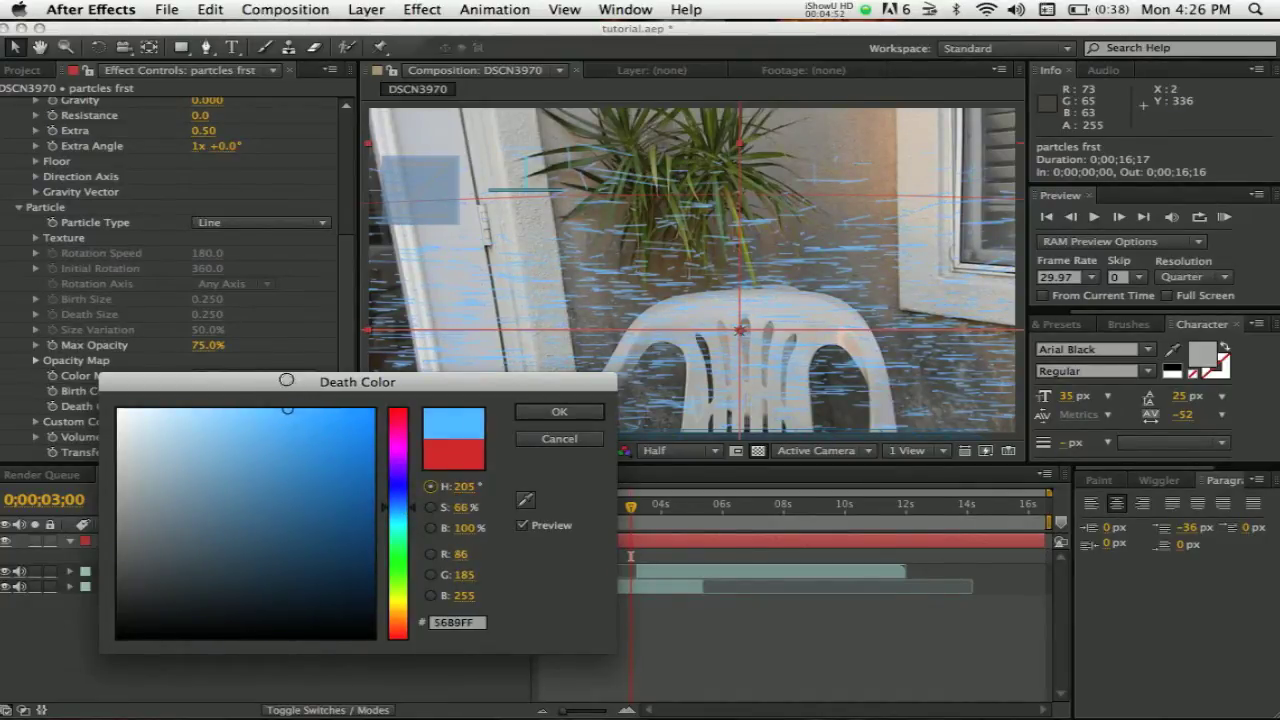
{"action": "left_click", "coordinate": [562, 412]}
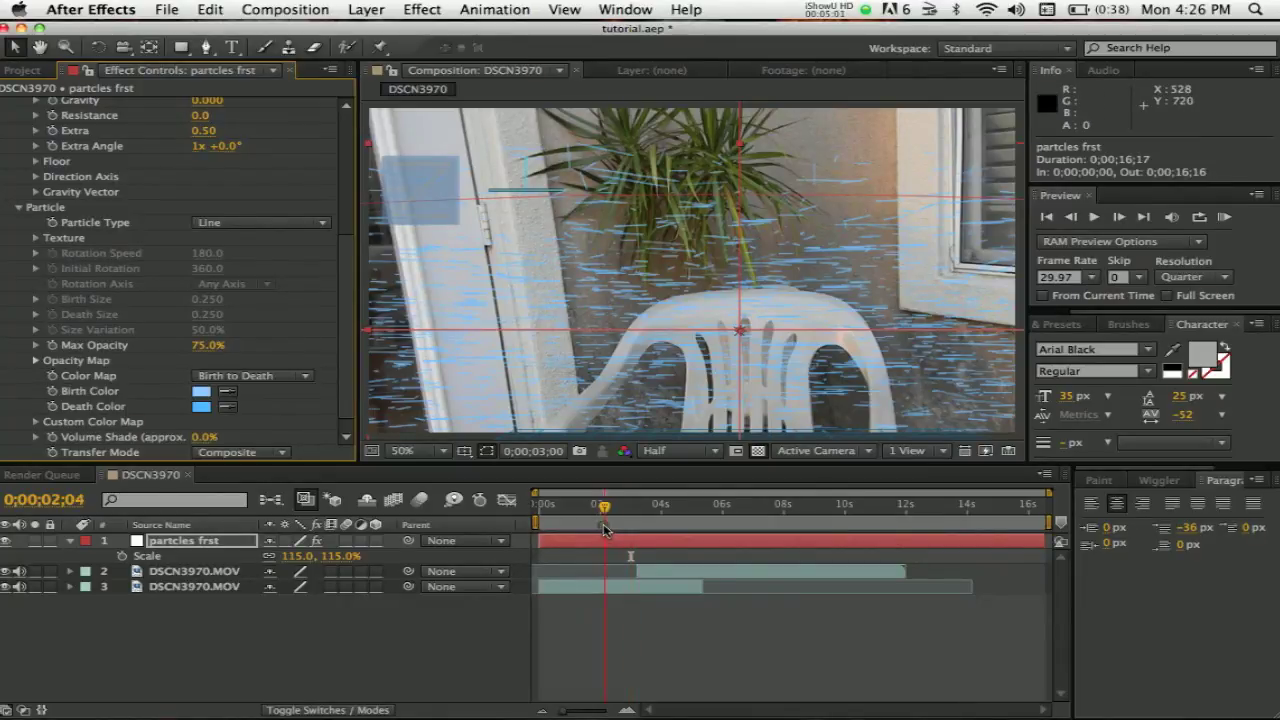
{"action": "left_click_drag", "start_coordinate": [604, 528], "coordinate": [627, 517]}
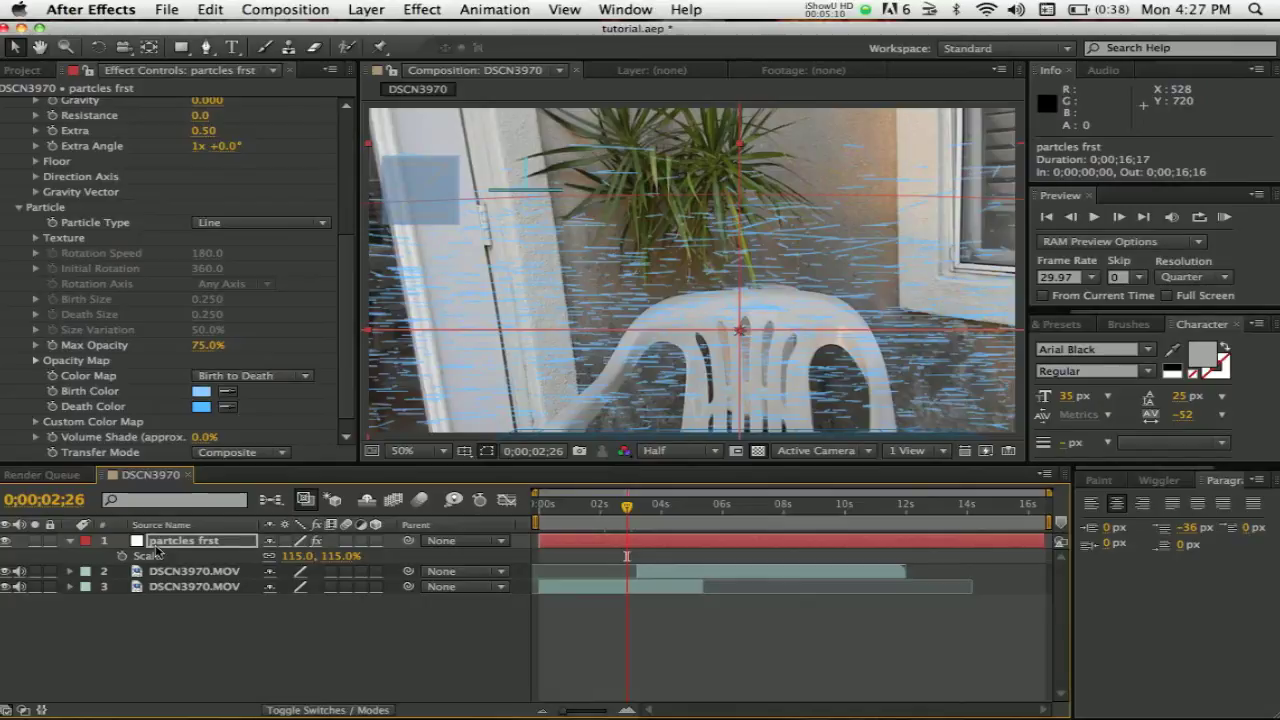
{"action": "left_click", "coordinate": [166, 545]}
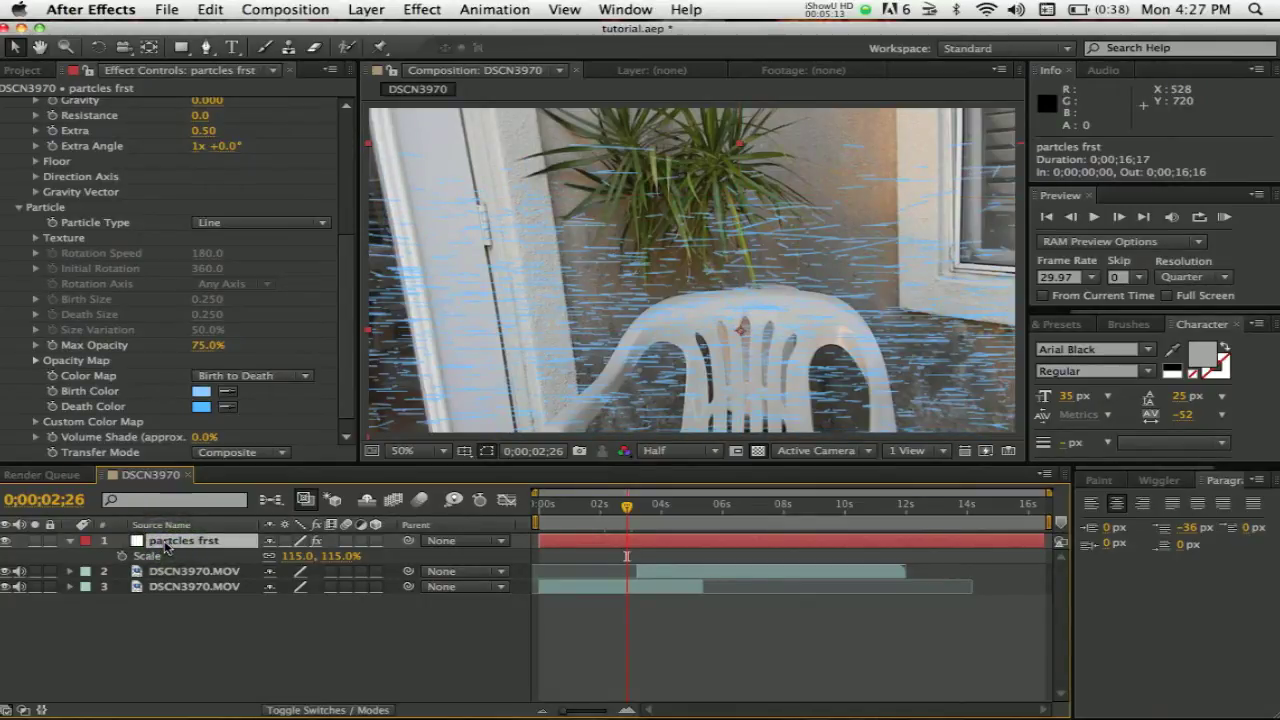
{"action": "key", "text": "super+d"}
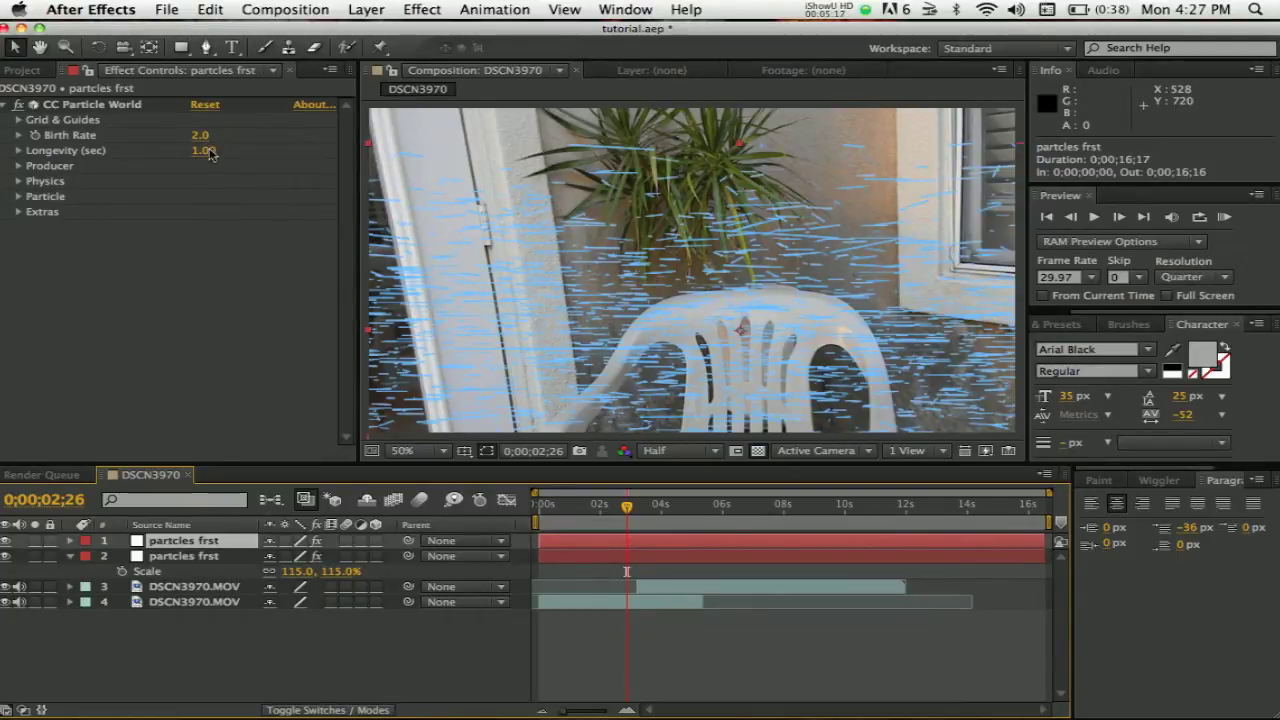
{"action": "left_click", "coordinate": [423, 8]}
{"action": "left_click", "coordinate": [423, 8]}
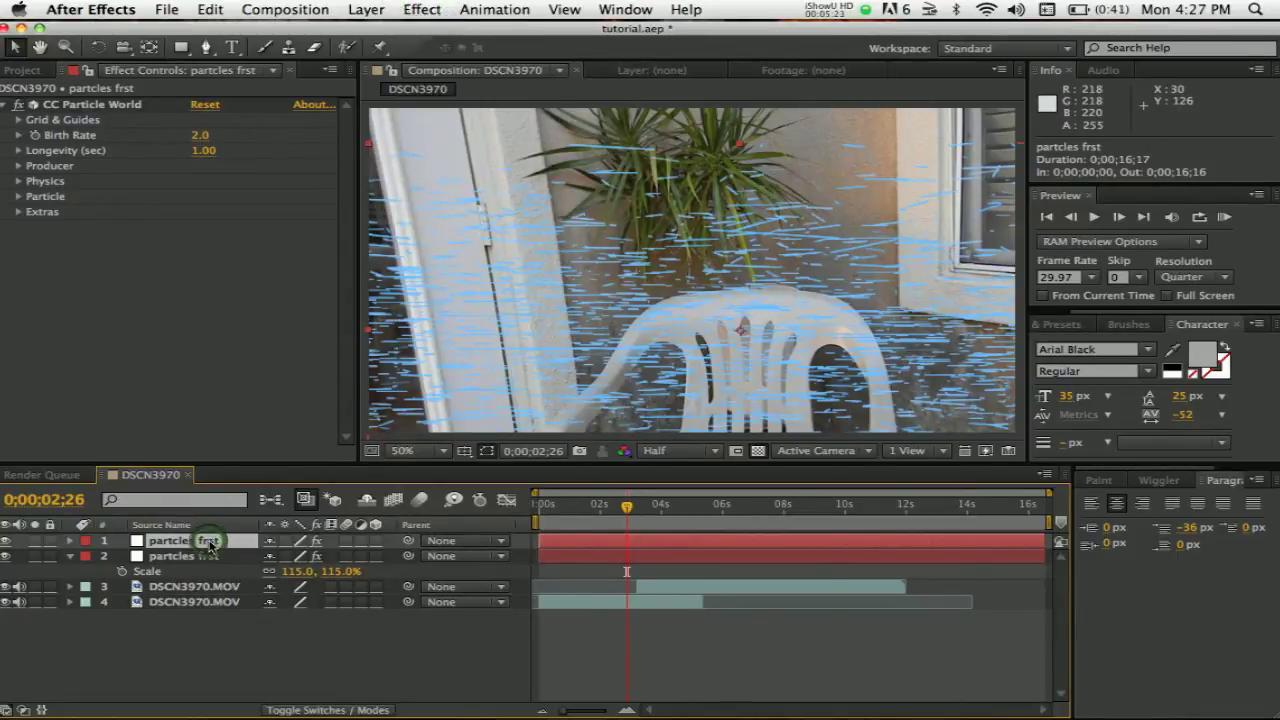
{"action": "key", "text": "Delete"}
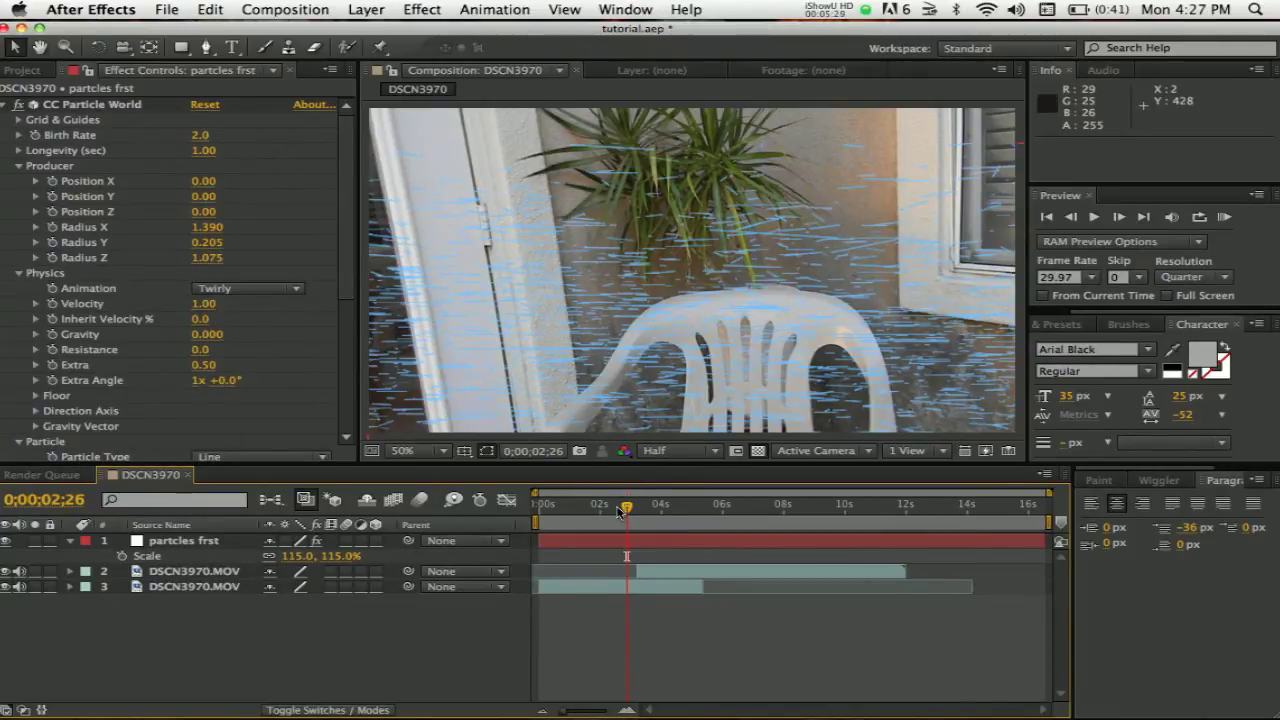
{"action": "left_click_drag", "start_coordinate": [614, 507], "coordinate": [615, 508]}
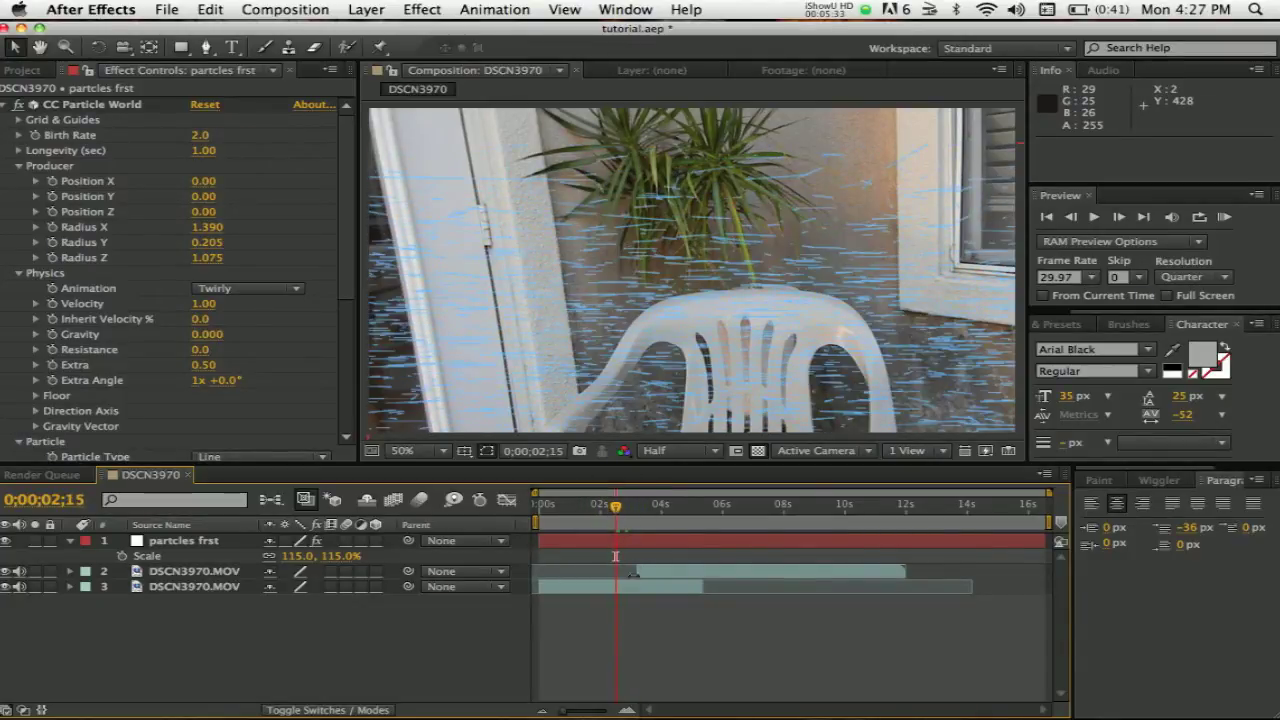
{"action": "left_click", "coordinate": [646, 575]}
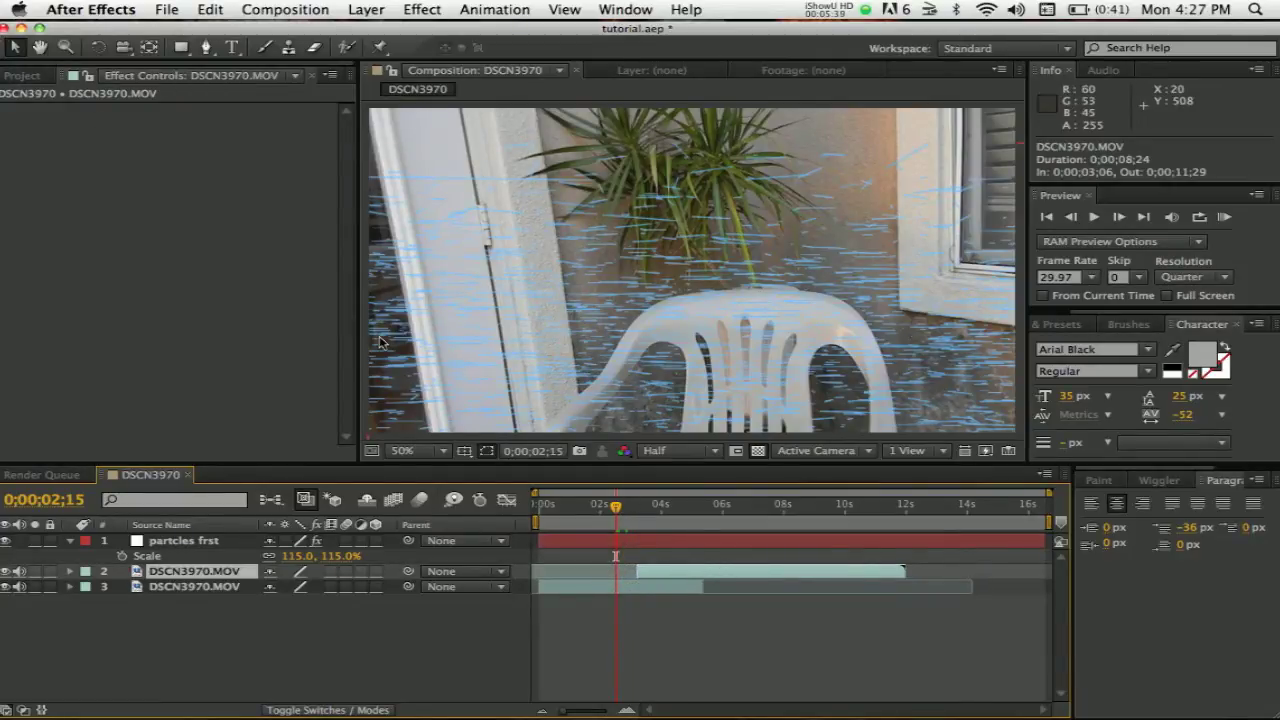
{"action": "left_click", "coordinate": [170, 542]}
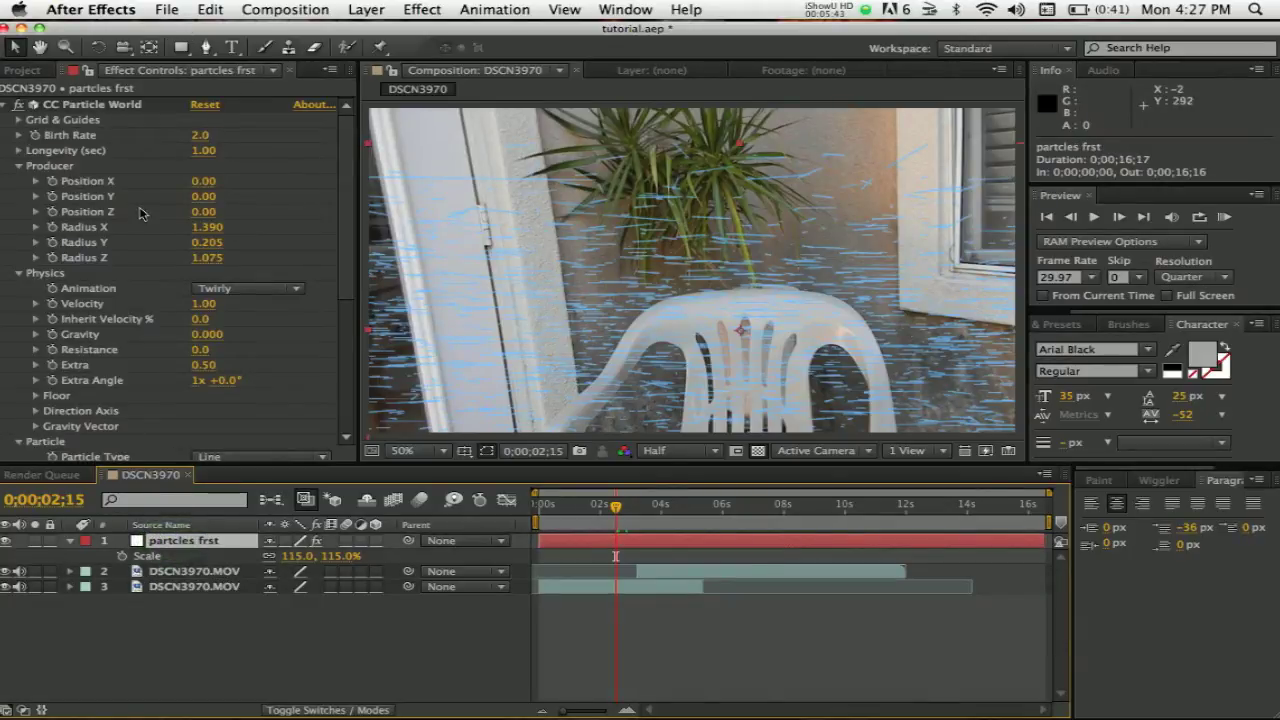
Step: Lower CC Particle World's Birth Rate from 2.0 to 0.0 at 0;00;02;24
{"action": "left_click", "coordinate": [35, 137]}
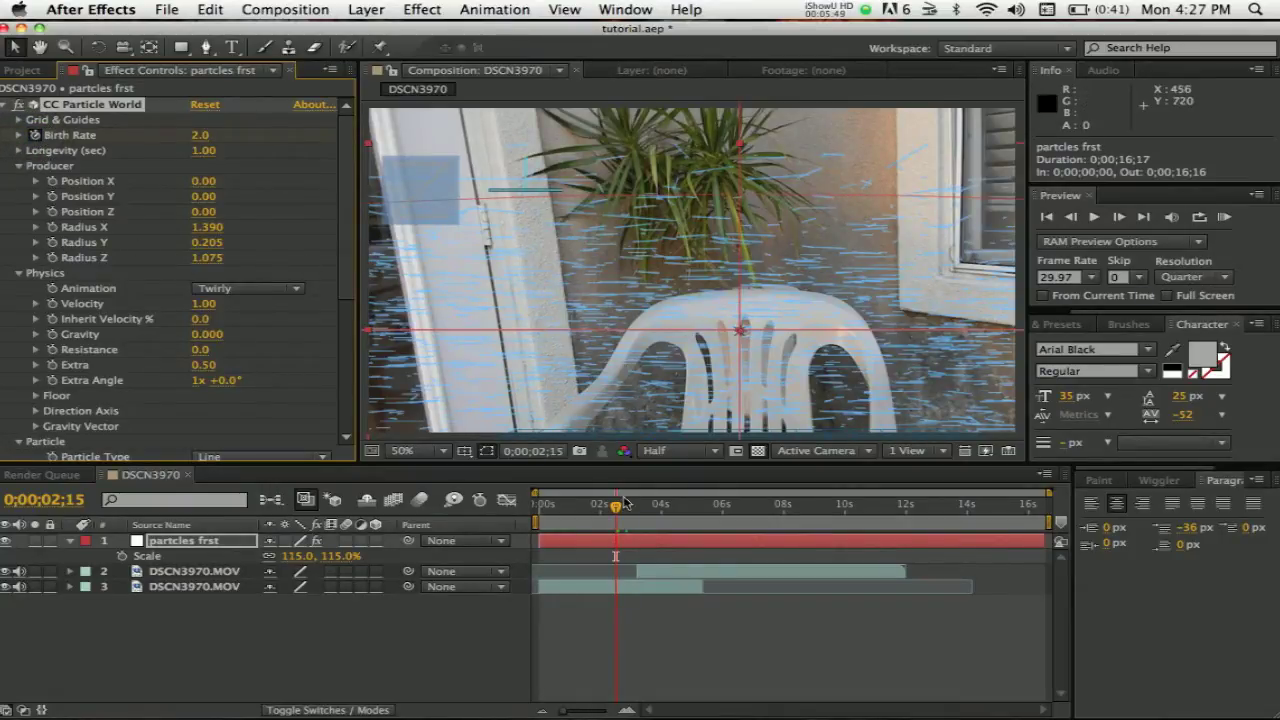
{"action": "left_click_drag", "start_coordinate": [625, 504], "coordinate": [638, 508]}
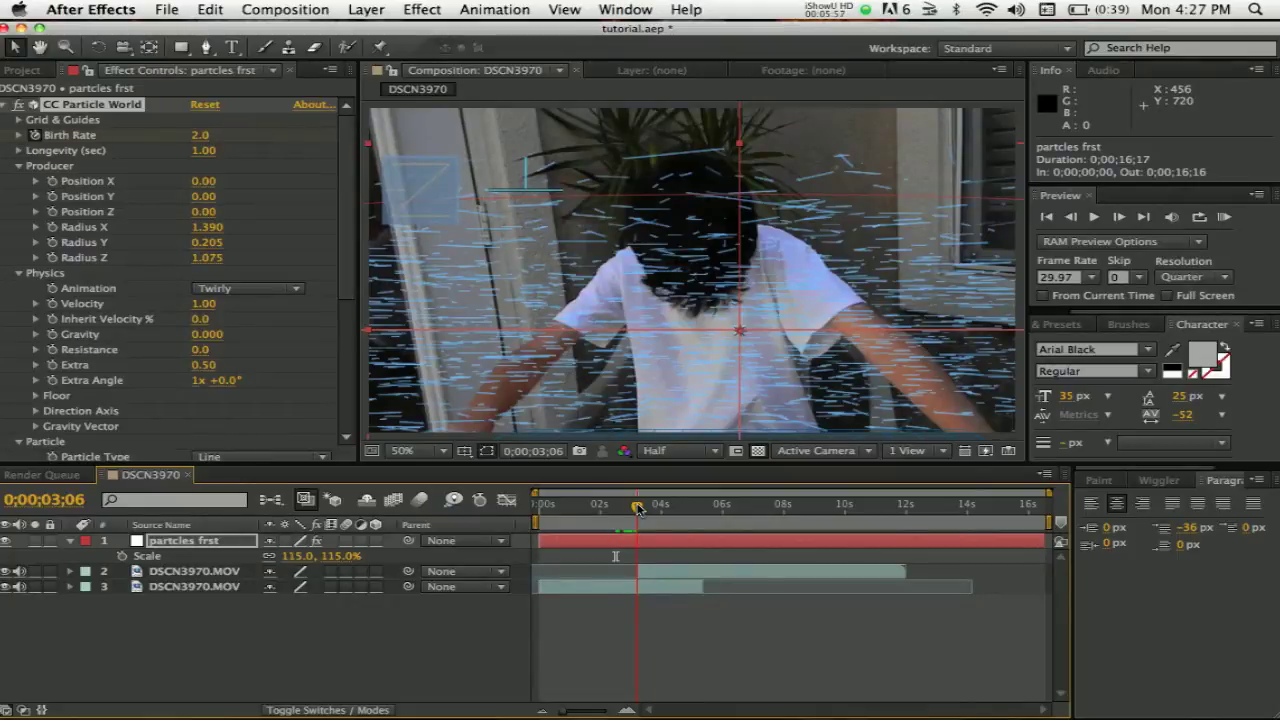
{"action": "left_click_drag", "start_coordinate": [638, 508], "coordinate": [625, 509]}
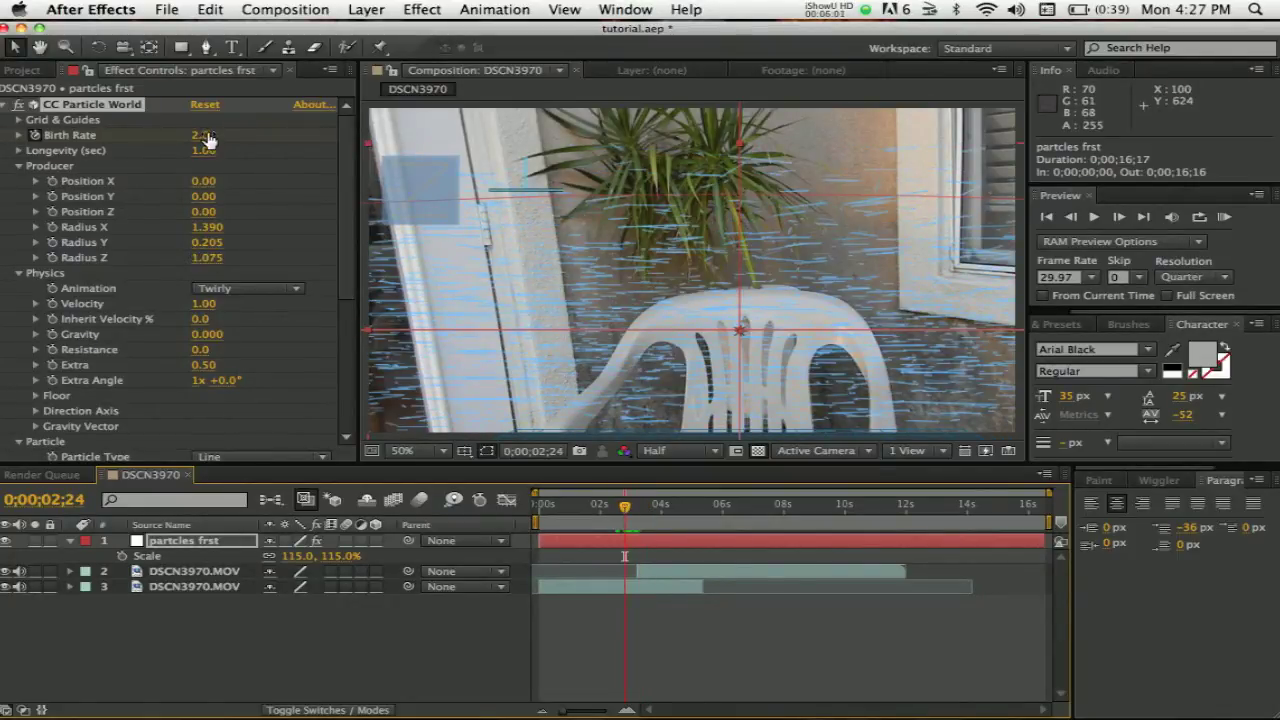
{"action": "left_click_drag", "start_coordinate": [207, 140], "coordinate": [195, 140]}
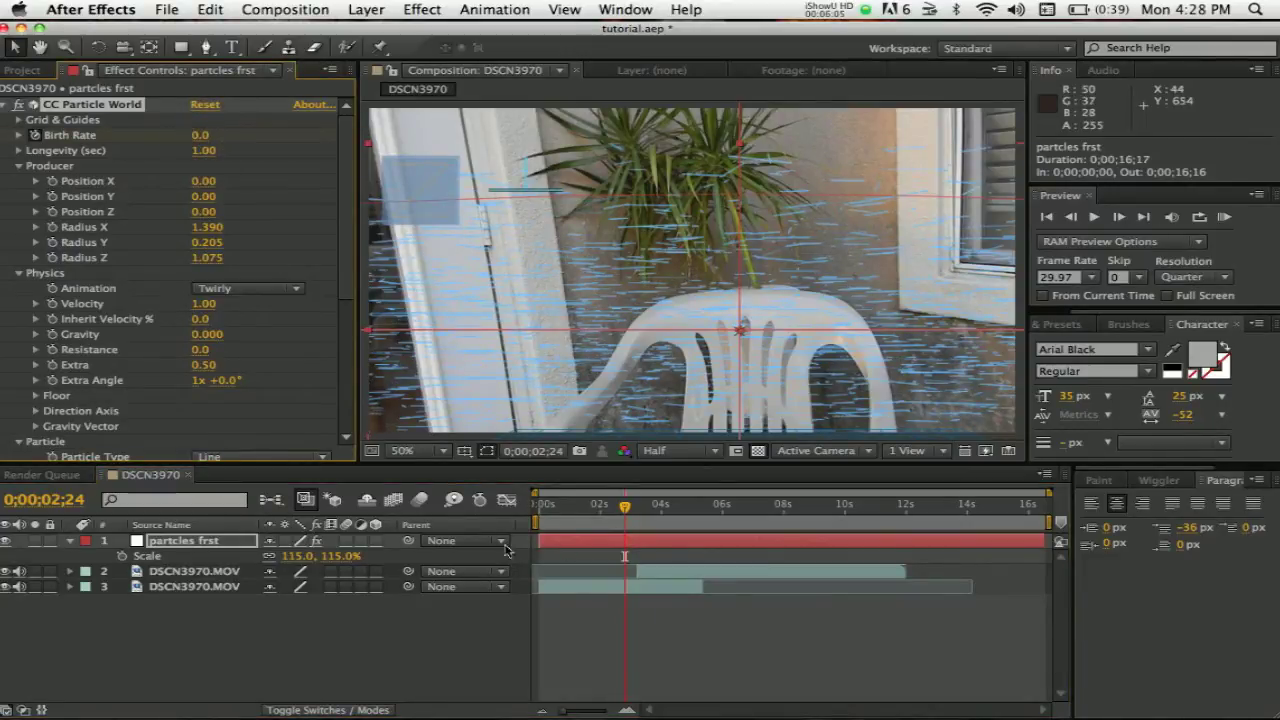
Step: Zoom the timeline to about 0–12 seconds and reveal the CC Particle World properties
{"action": "left_click", "coordinate": [598, 545]}
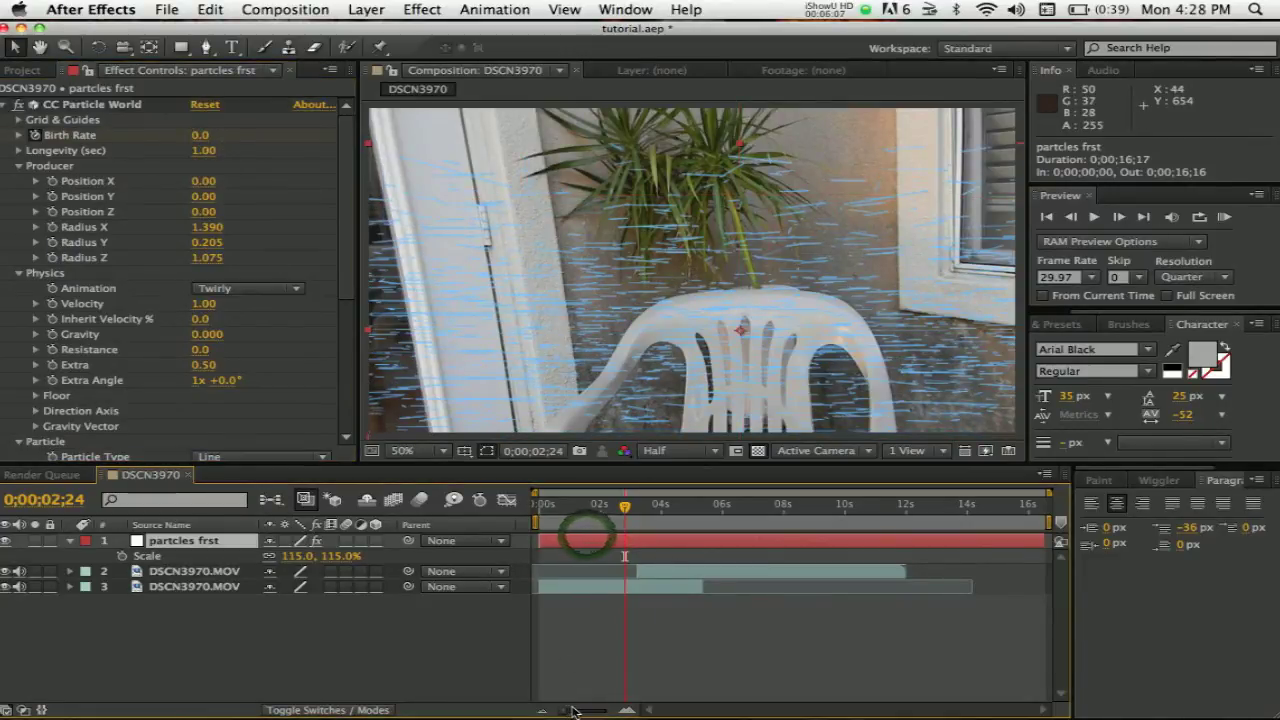
{"action": "mouse_move", "coordinate": [564, 711]}
{"action": "left_mouse_down"}
{"action": "mouse_move", "coordinate": [593, 710]}
{"action": "mouse_move", "coordinate": [579, 710]}
{"action": "left_mouse_up"}
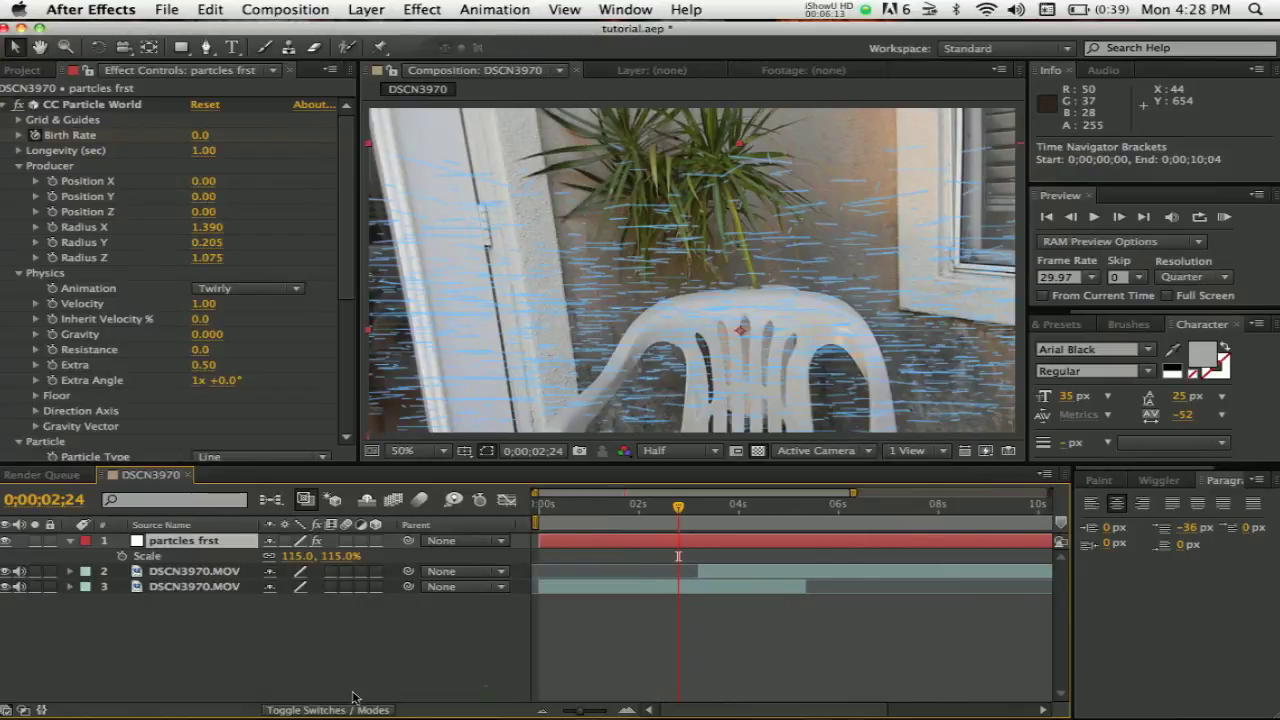
{"action": "left_click", "coordinate": [69, 540]}
{"action": "left_click", "coordinate": [69, 540]}
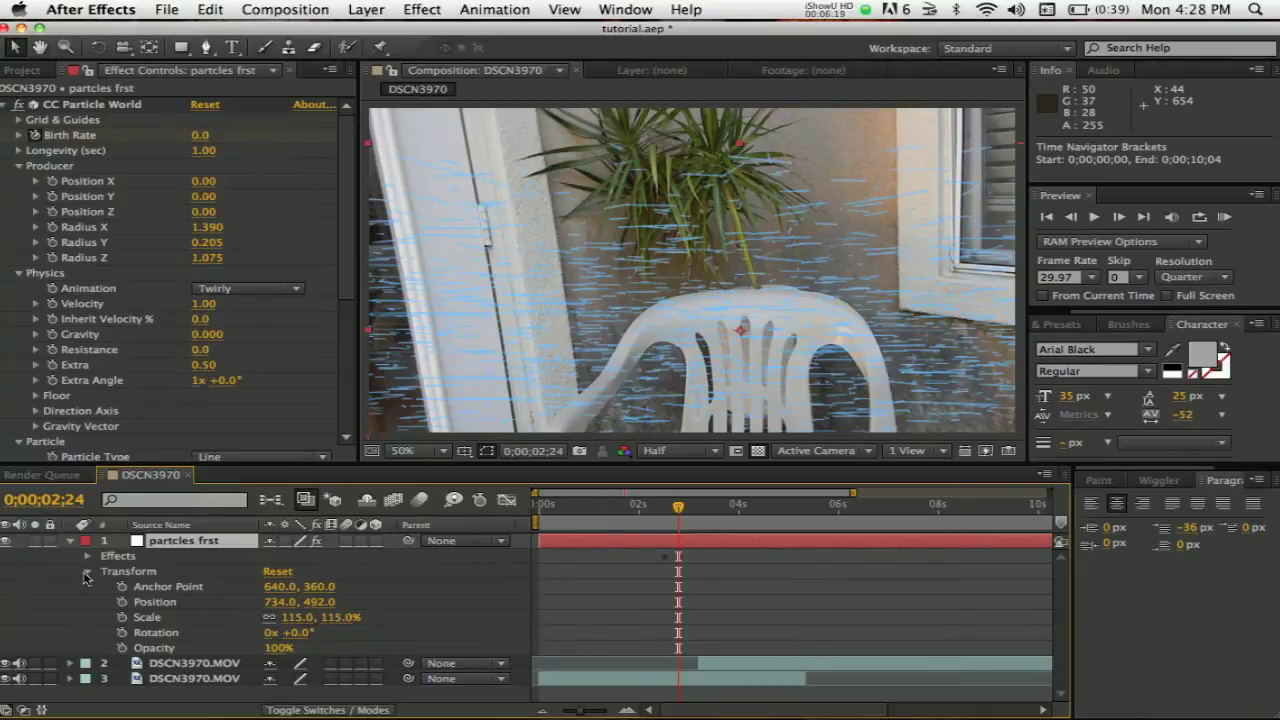
{"action": "left_click", "coordinate": [89, 556]}
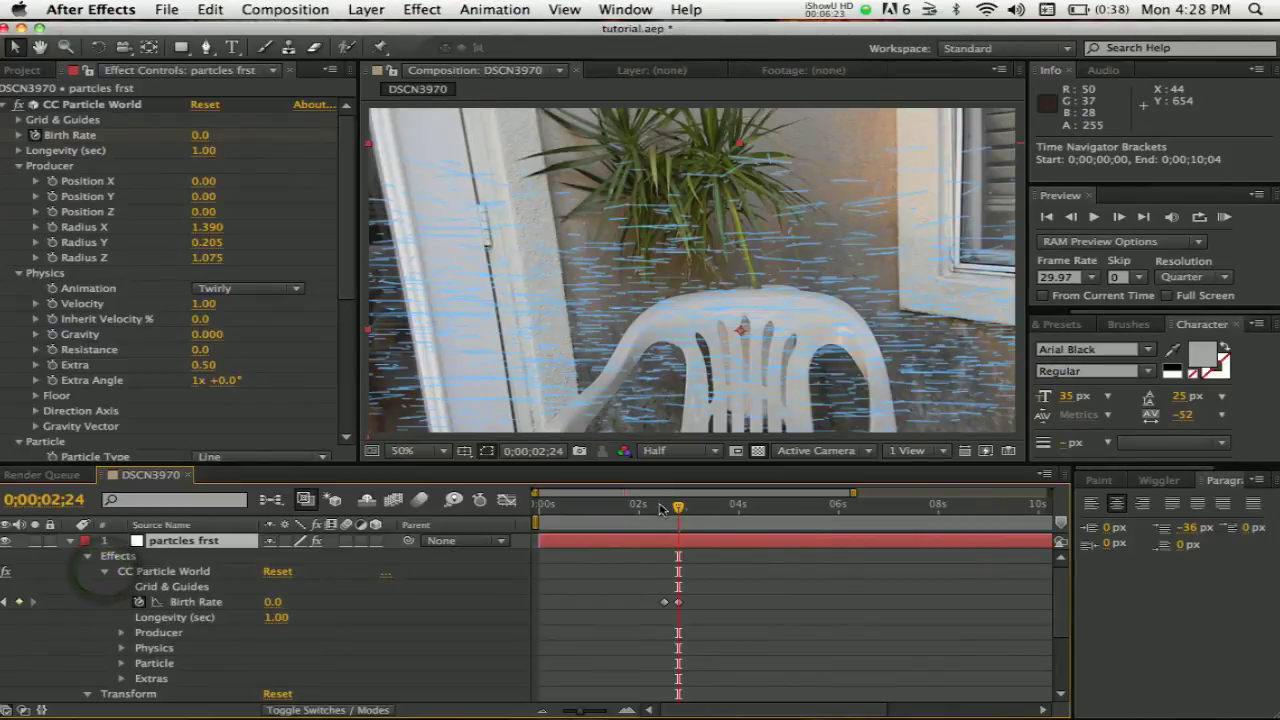
Step: Add a Birth Rate keyframe of 1.0 at 0;00;02;15
{"action": "left_click", "coordinate": [649, 505]}
{"action": "left_click_drag", "start_coordinate": [651, 508], "coordinate": [668, 517]}
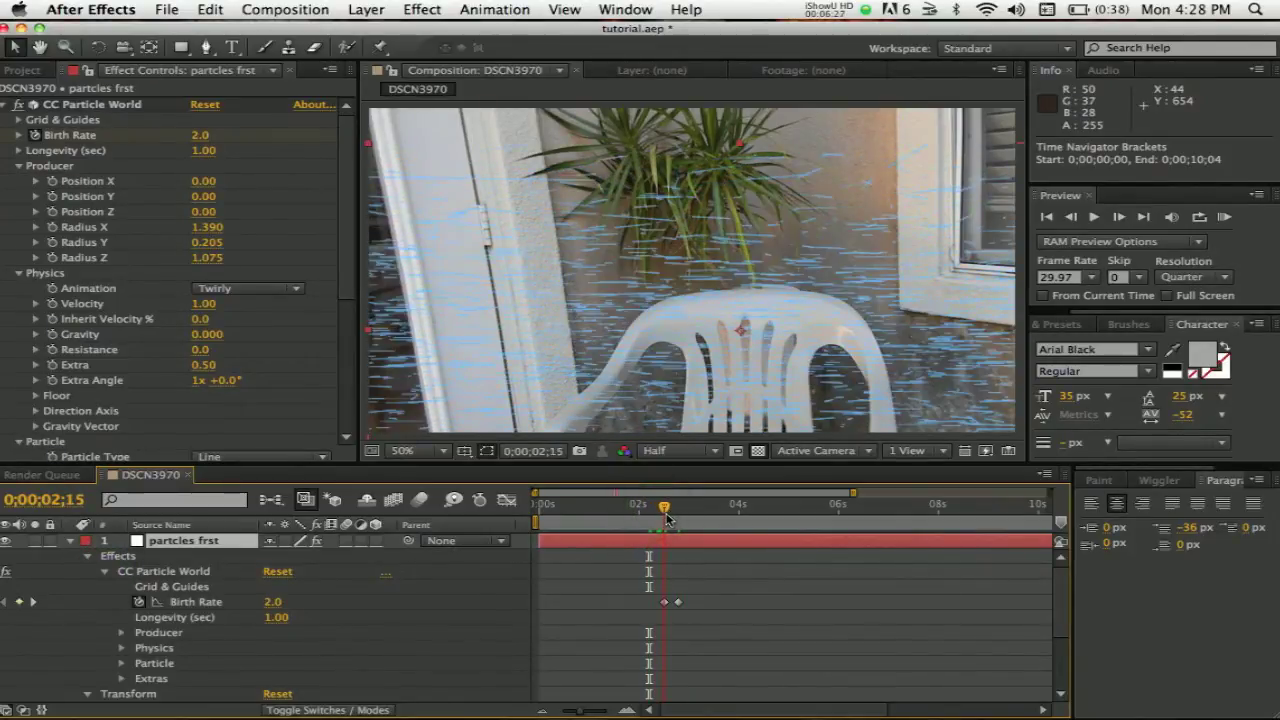
{"action": "left_click", "coordinate": [203, 135]}
{"action": "type", "text": "1"}
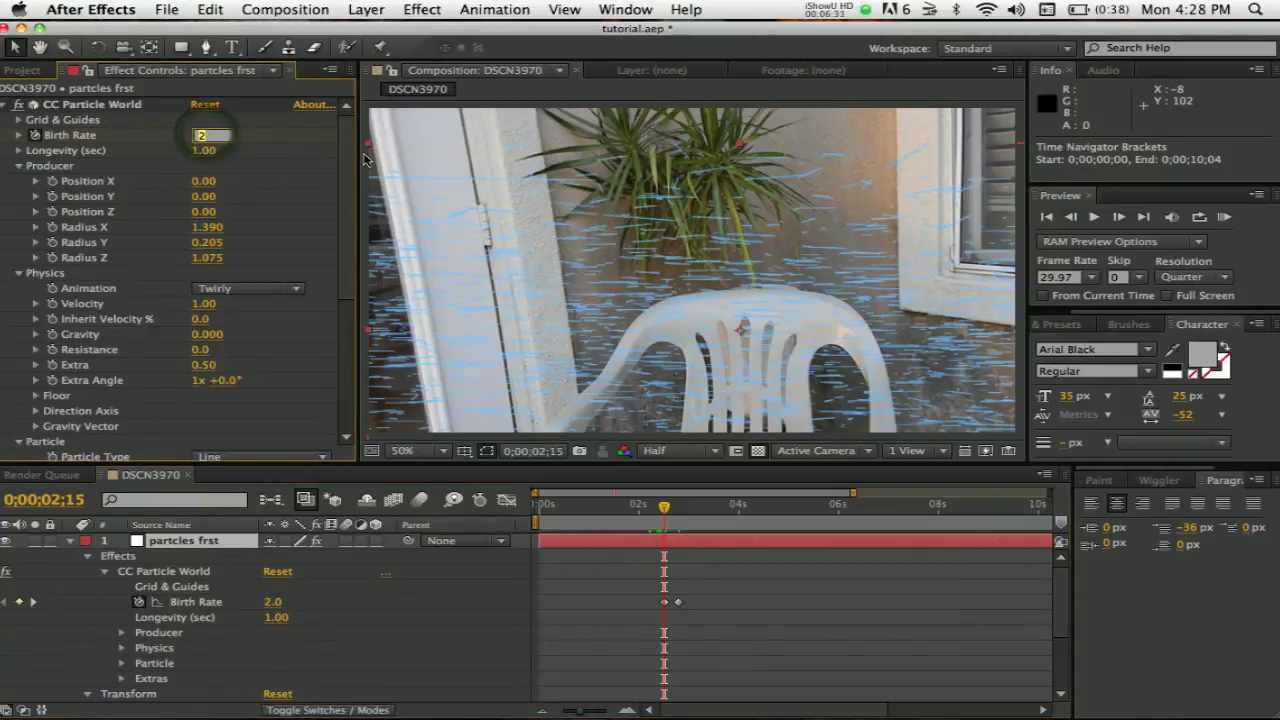
{"action": "key", "text": "Return"}
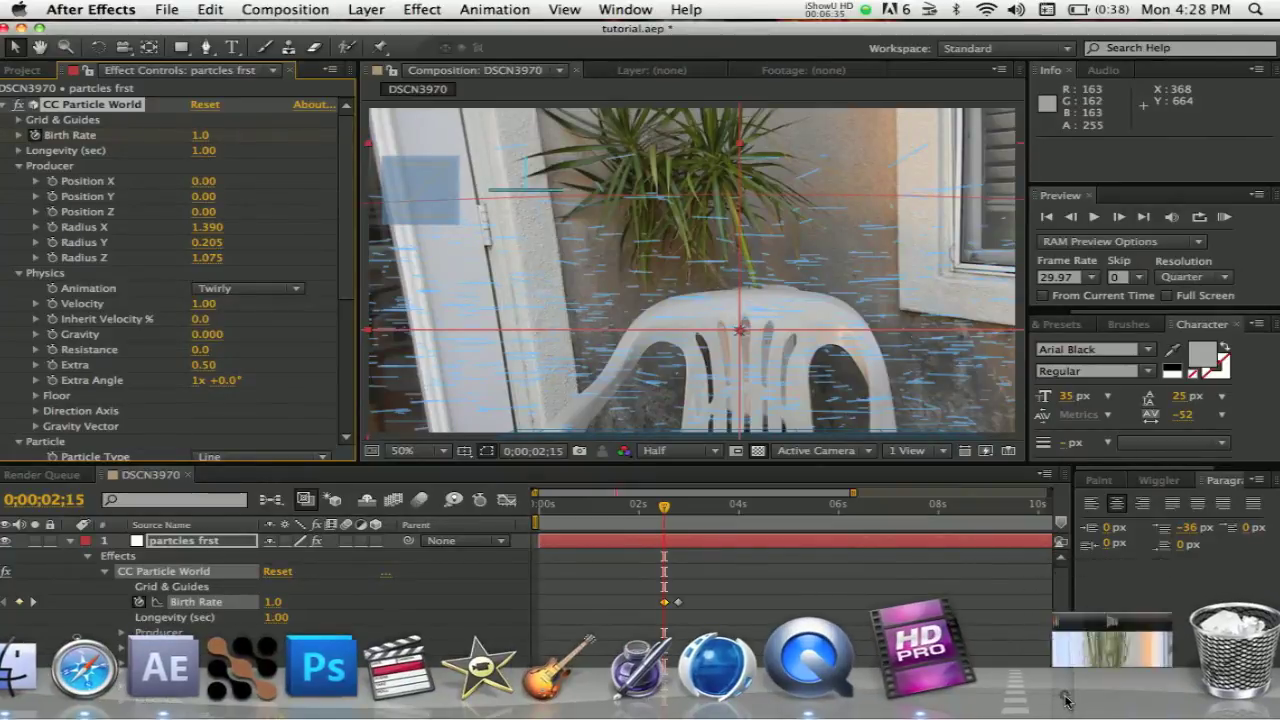
Step: Bring up the finished reference video, move it right, then return to the composition
{"action": "left_click", "coordinate": [1068, 690]}
{"action": "left_click_drag", "start_coordinate": [757, 62], "coordinate": [1209, 66]}
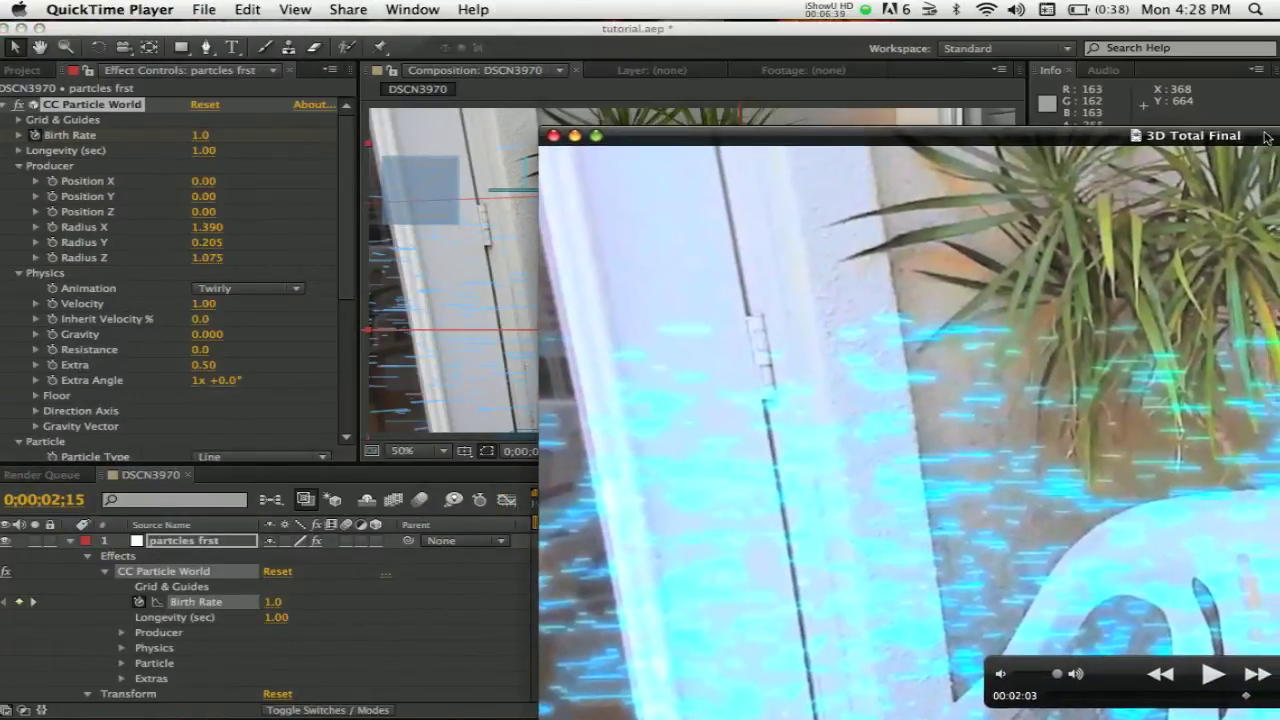
{"action": "left_click", "coordinate": [465, 607]}
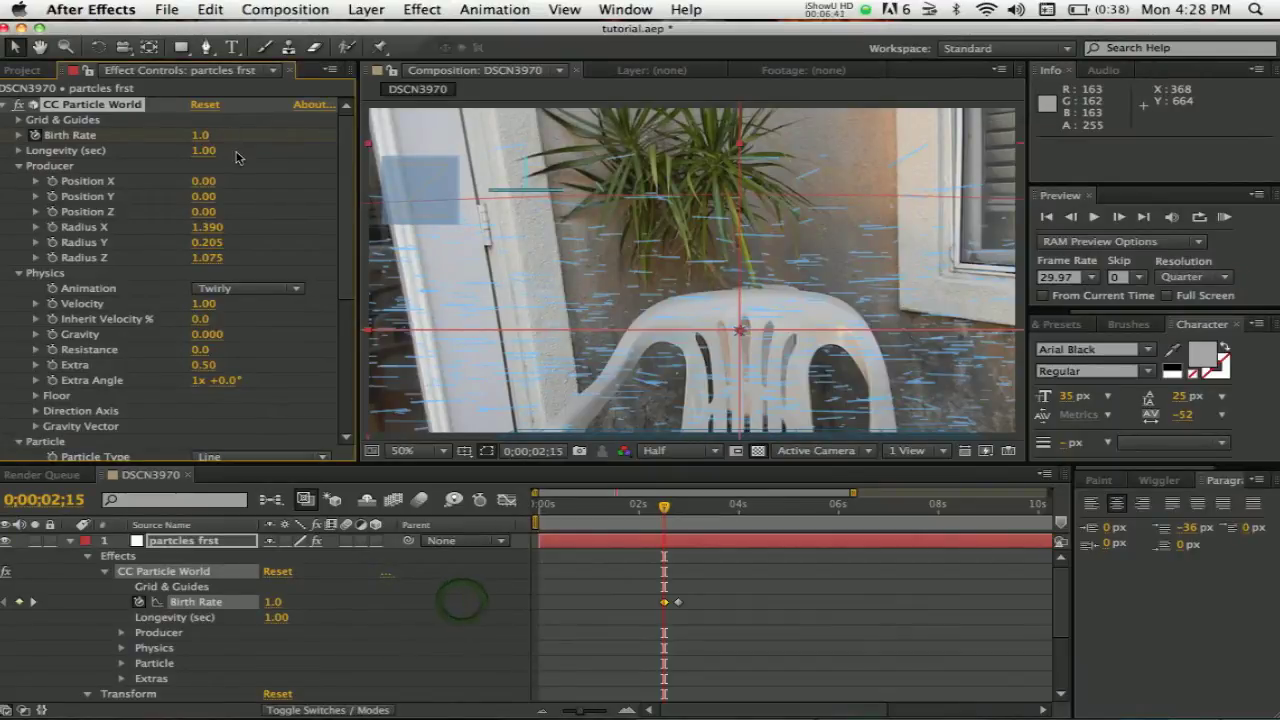
Step: Change the 02;15 Birth Rate keyframe to 1.5 and check it reaches 0.0 at 0;00;02;28
{"action": "left_click", "coordinate": [205, 134]}
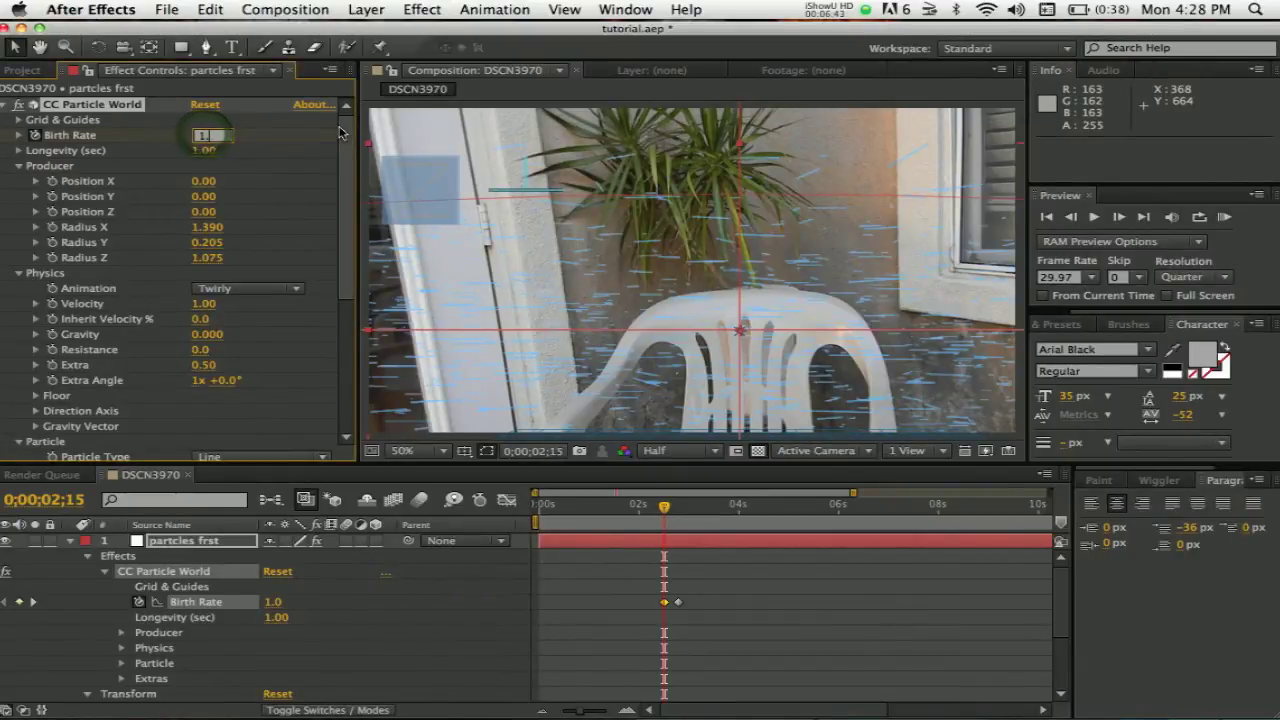
{"action": "key", "text": "Return"}
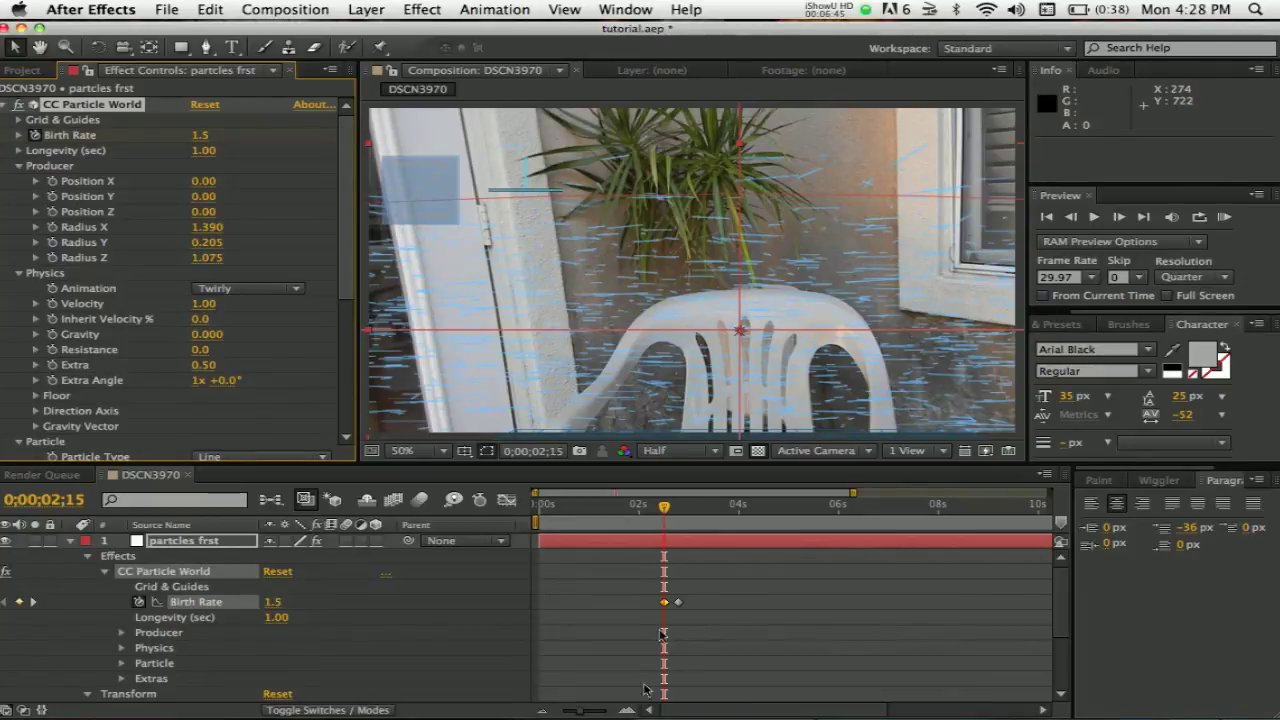
{"action": "left_click", "coordinate": [667, 510]}
{"action": "mouse_move", "coordinate": [667, 512]}
{"action": "left_mouse_down"}
{"action": "mouse_move", "coordinate": [714, 514]}
{"action": "mouse_move", "coordinate": [665, 514]}
{"action": "left_mouse_up"}
{"action": "left_click", "coordinate": [686, 514]}
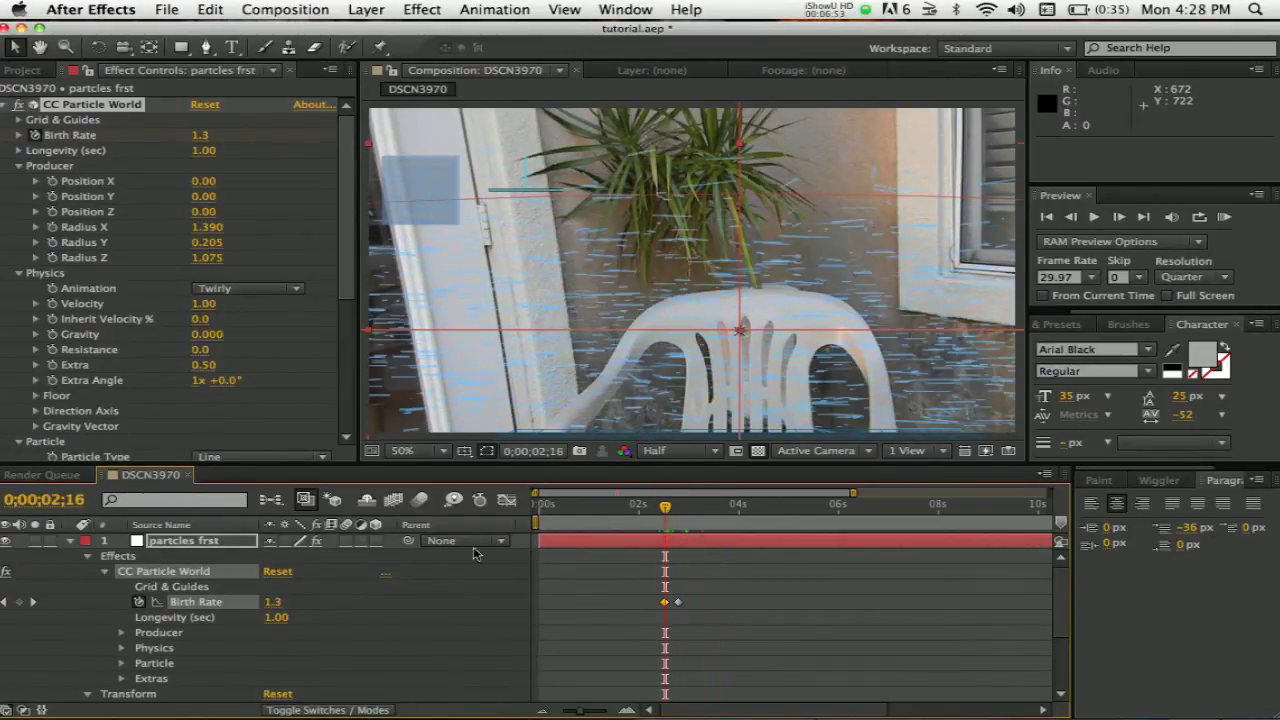
Step: Collapse and duplicate the 'partcles frst' particles layer
{"action": "left_click", "coordinate": [71, 541]}
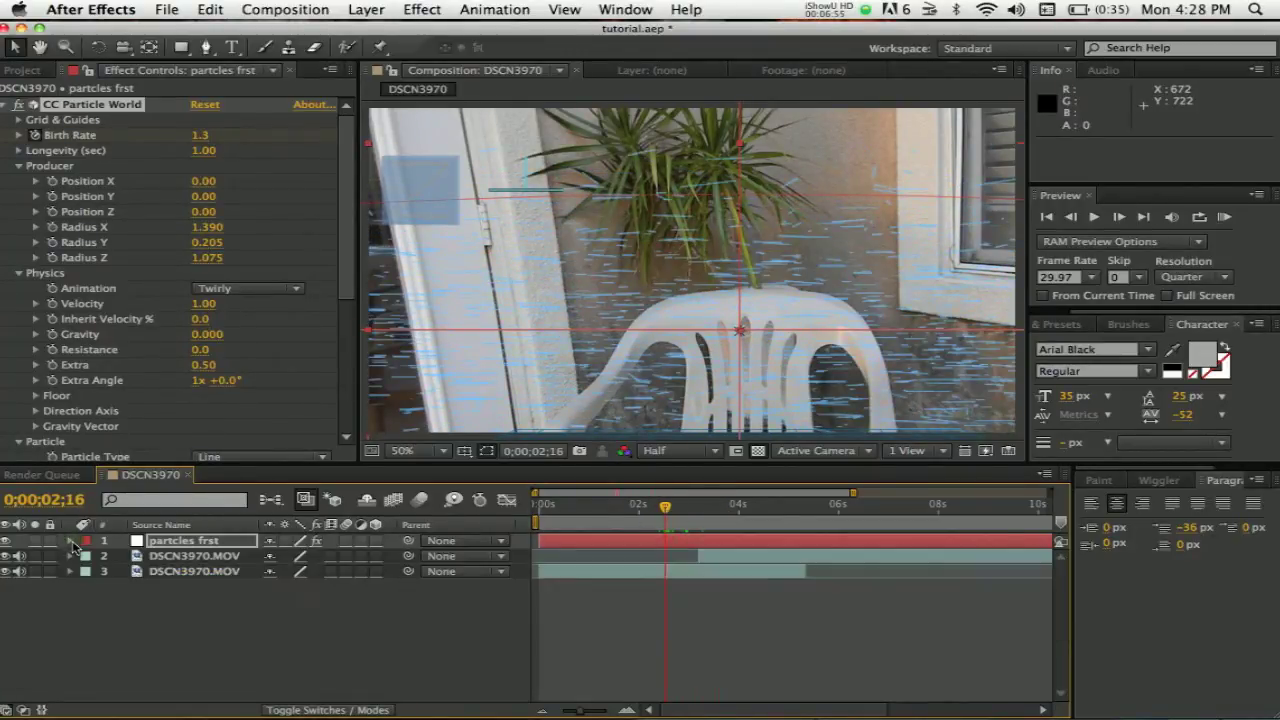
{"action": "left_click", "coordinate": [148, 541]}
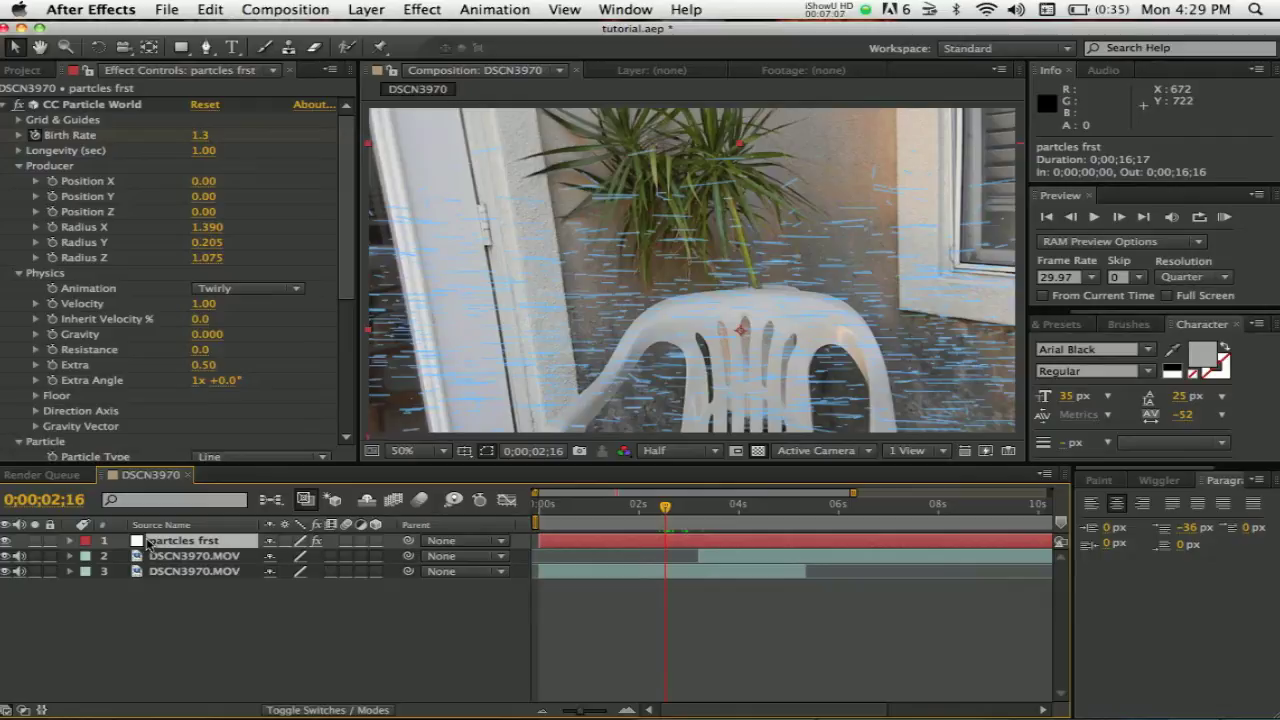
{"action": "key", "text": "super+d"}
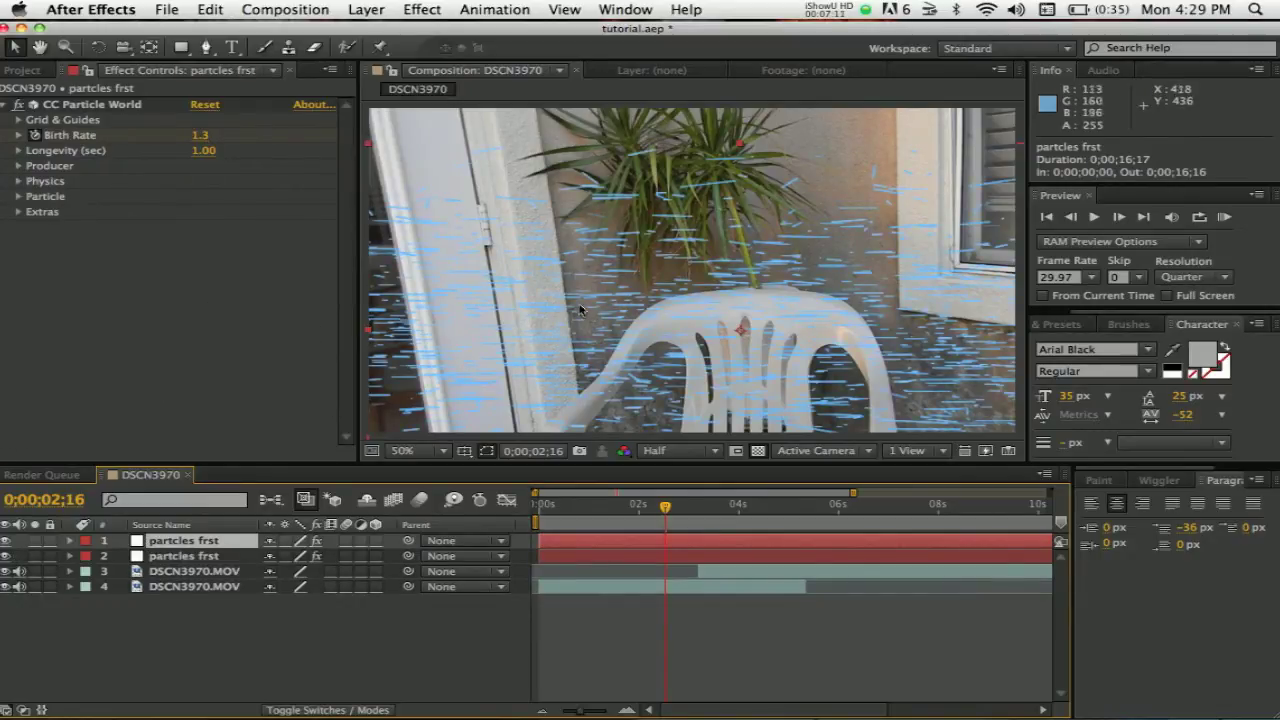
Step: Set the top particles copy's blending mode to Add
{"action": "left_click", "coordinate": [288, 711]}
{"action": "left_click", "coordinate": [300, 541]}
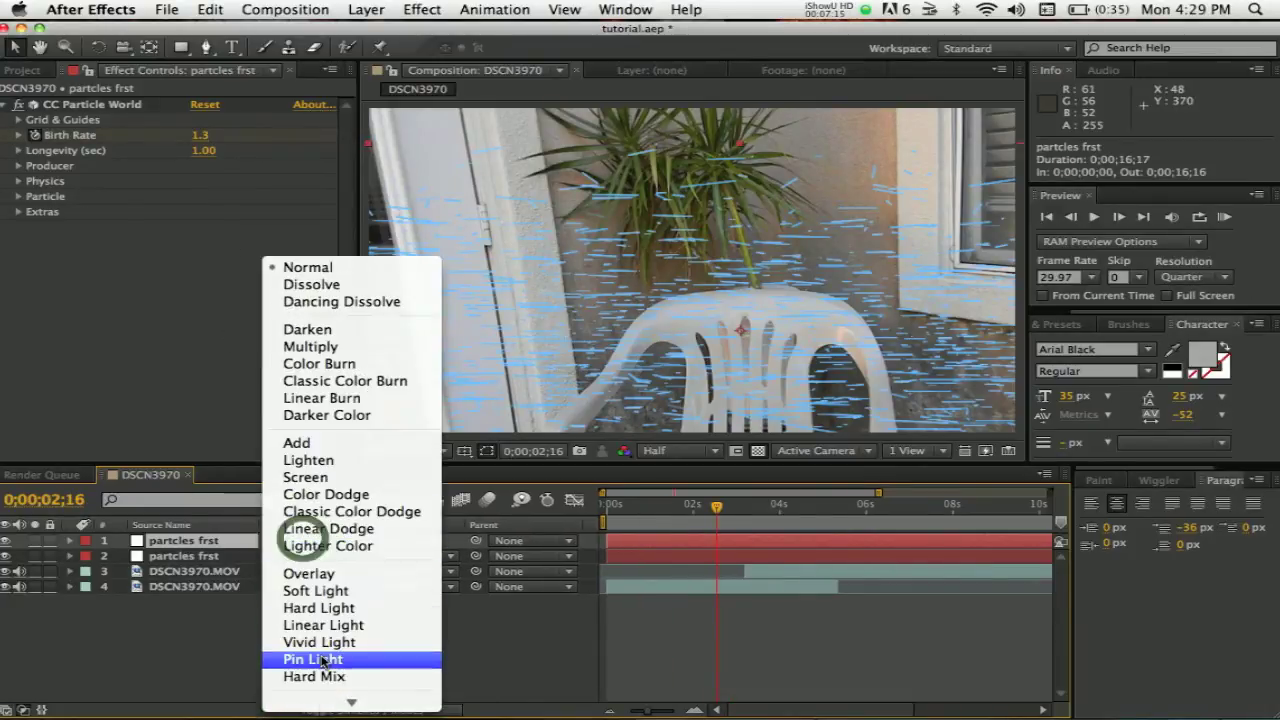
{"action": "scroll", "coordinate": [350, 570], "scroll_direction": "down", "scroll_amount": 3}
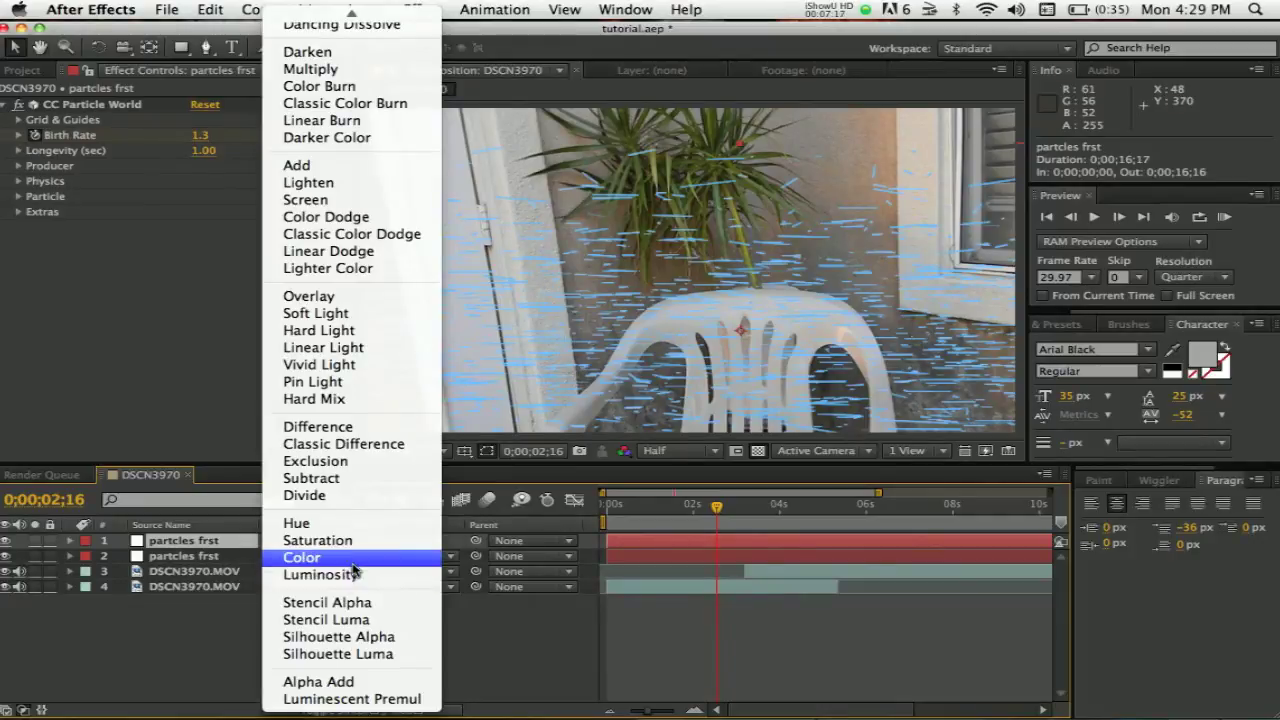
{"action": "scroll", "coordinate": [345, 628], "scroll_direction": "up", "scroll_amount": 1}
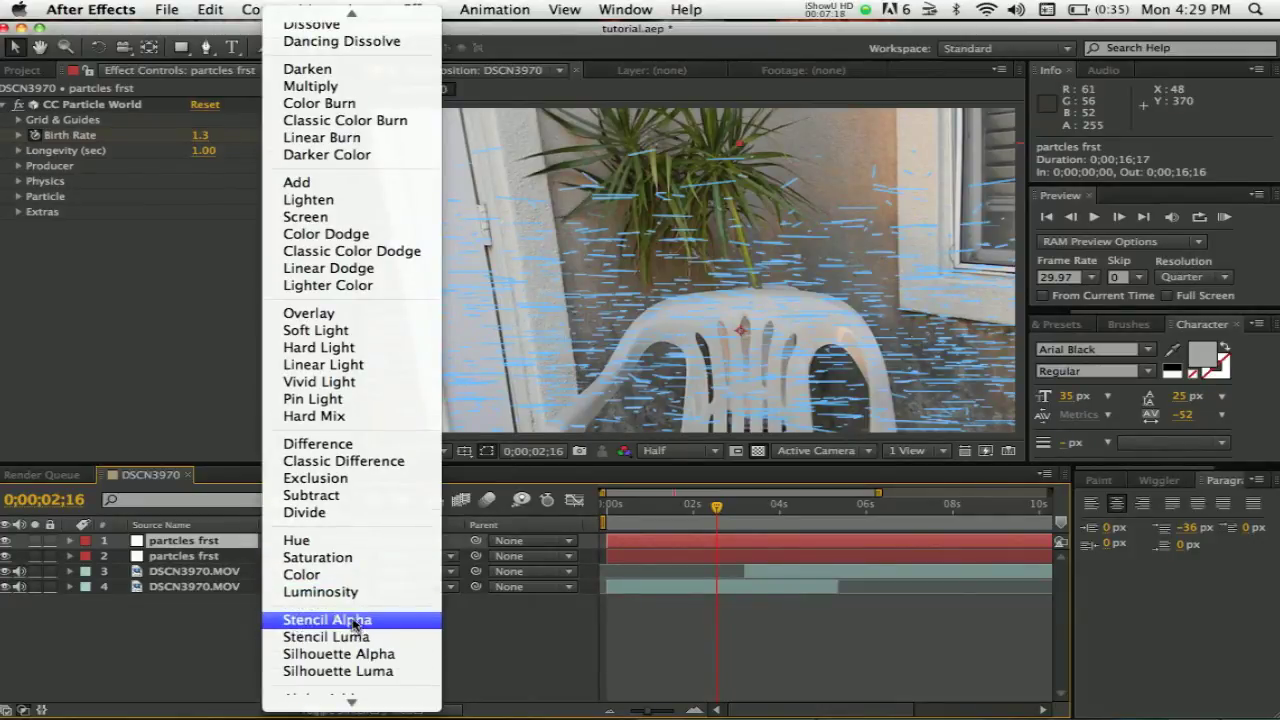
{"action": "left_click", "coordinate": [328, 183]}
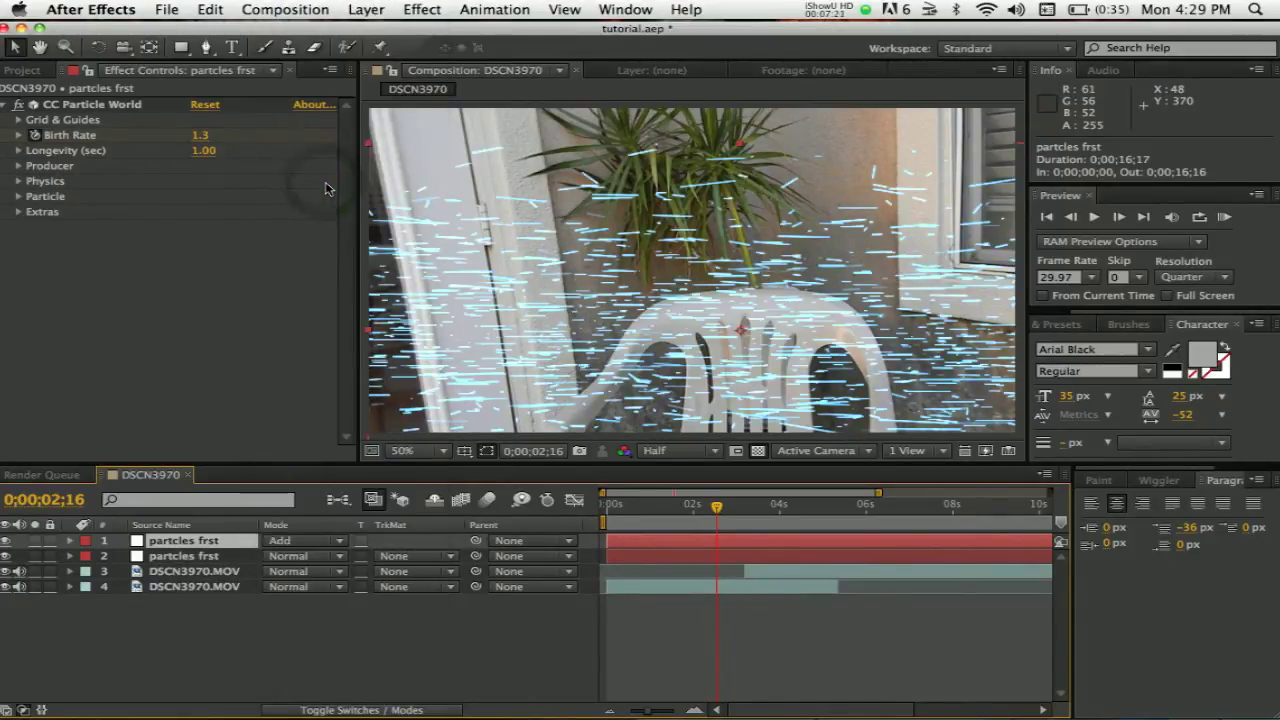
Step: Apply Fast Blur to the particles layer with Blurriness around 10
{"action": "left_click", "coordinate": [421, 9]}
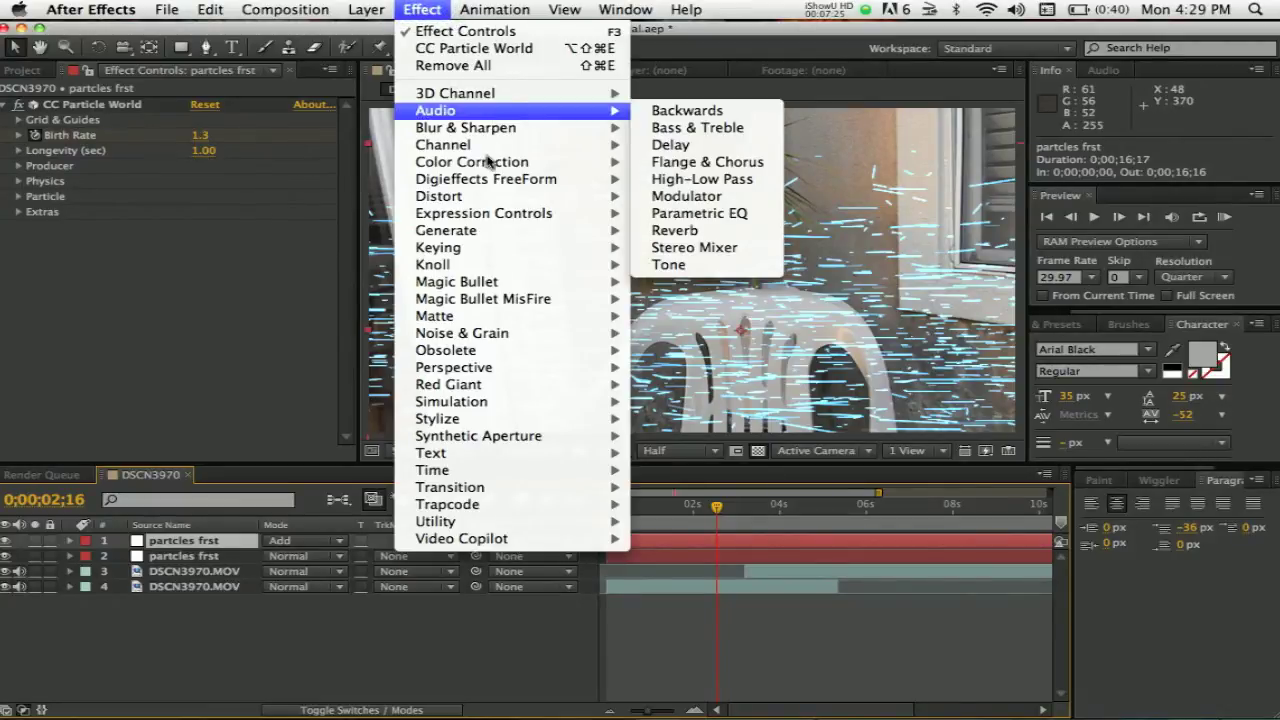
{"action": "mouse_move", "coordinate": [540, 132]}
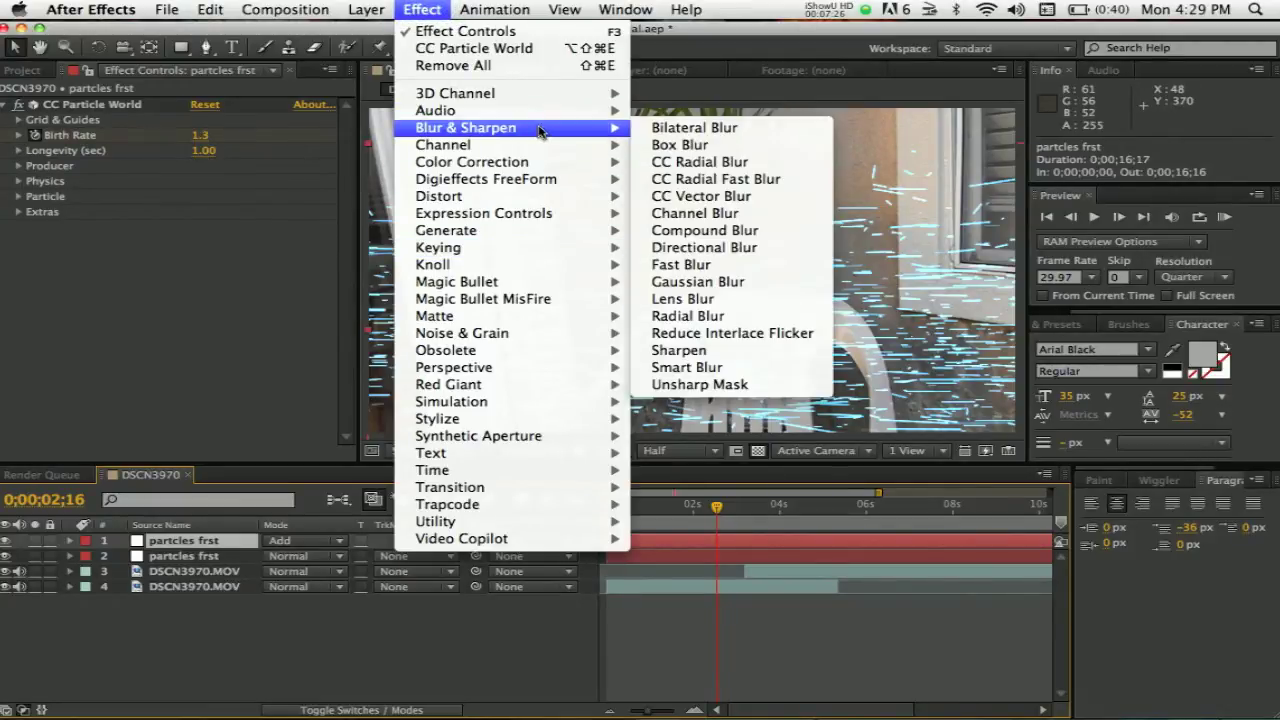
{"action": "left_click", "coordinate": [733, 268]}
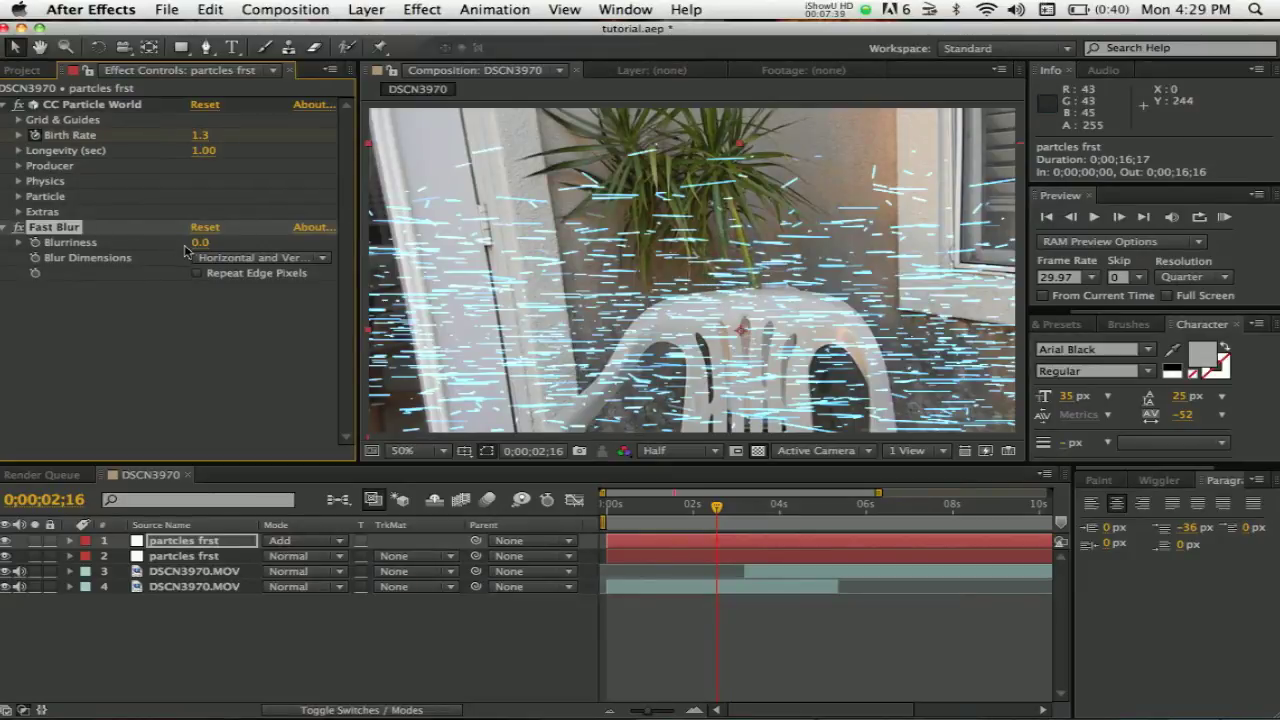
{"action": "left_click_drag", "start_coordinate": [200, 243], "coordinate": [213, 243]}
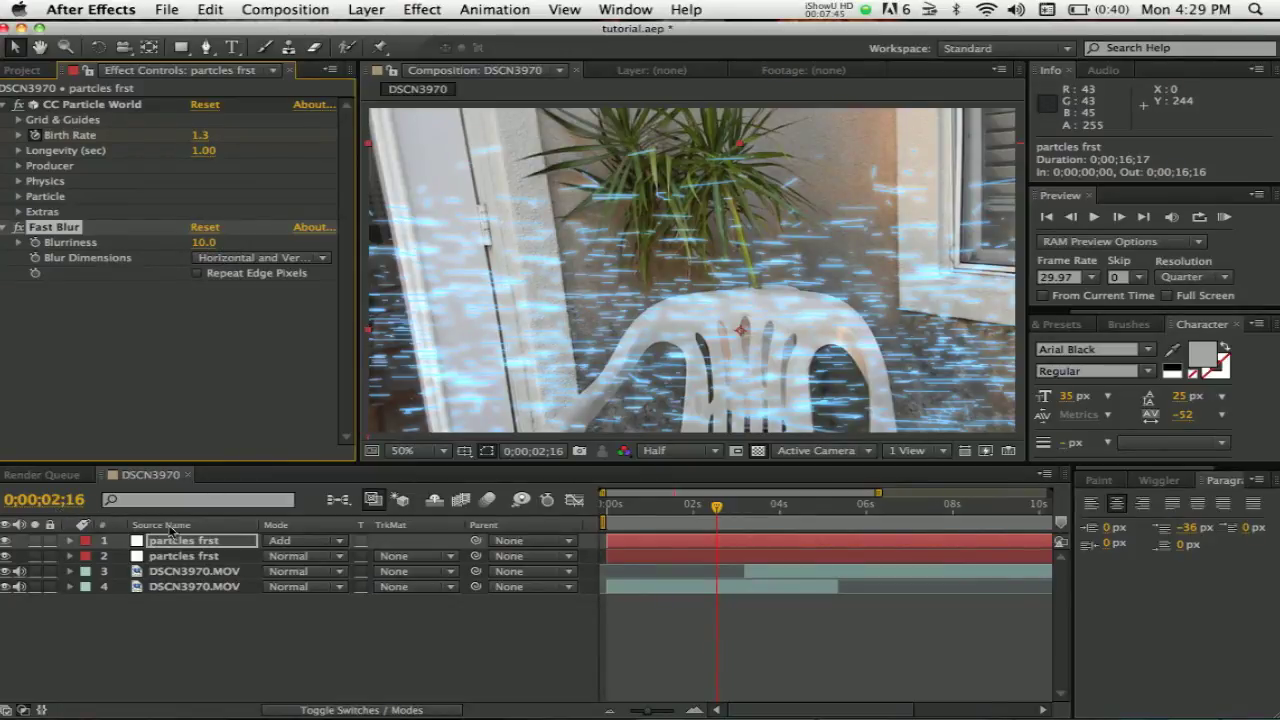
Step: Duplicate the blurred layer and raise the top copy's Blurriness to about 20
{"action": "left_click", "coordinate": [163, 543]}
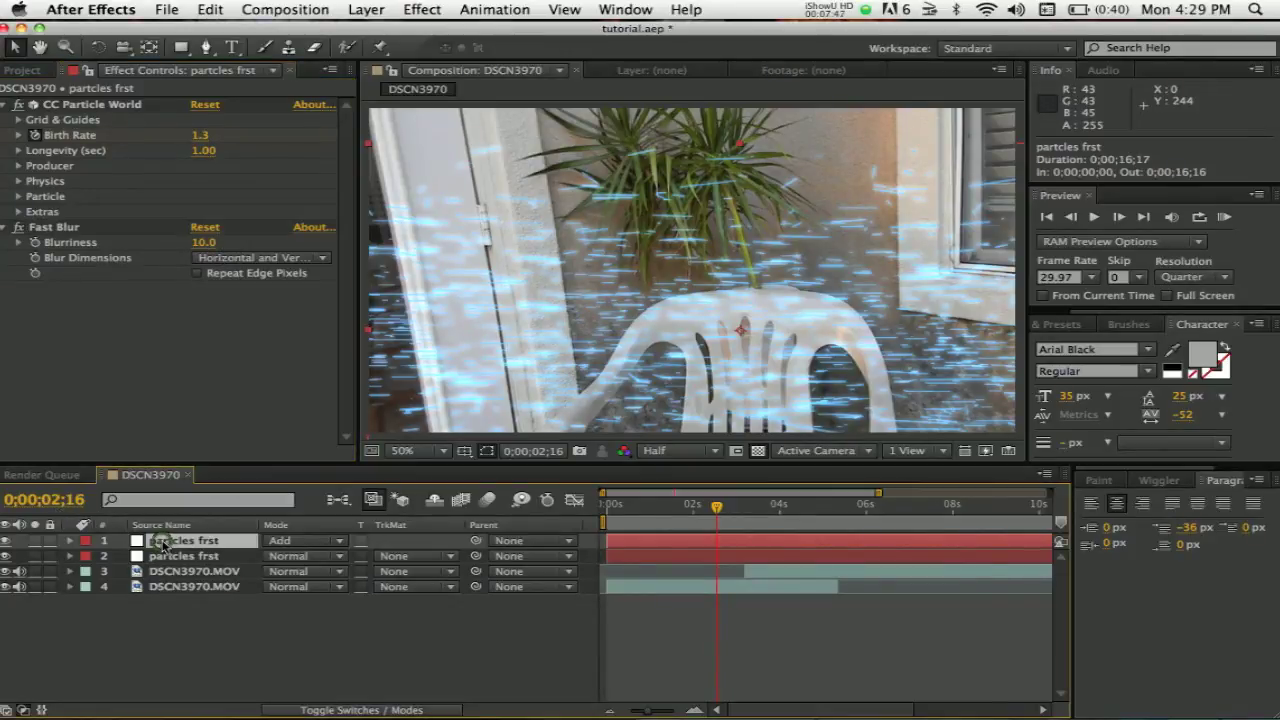
{"action": "key", "text": "super+d"}
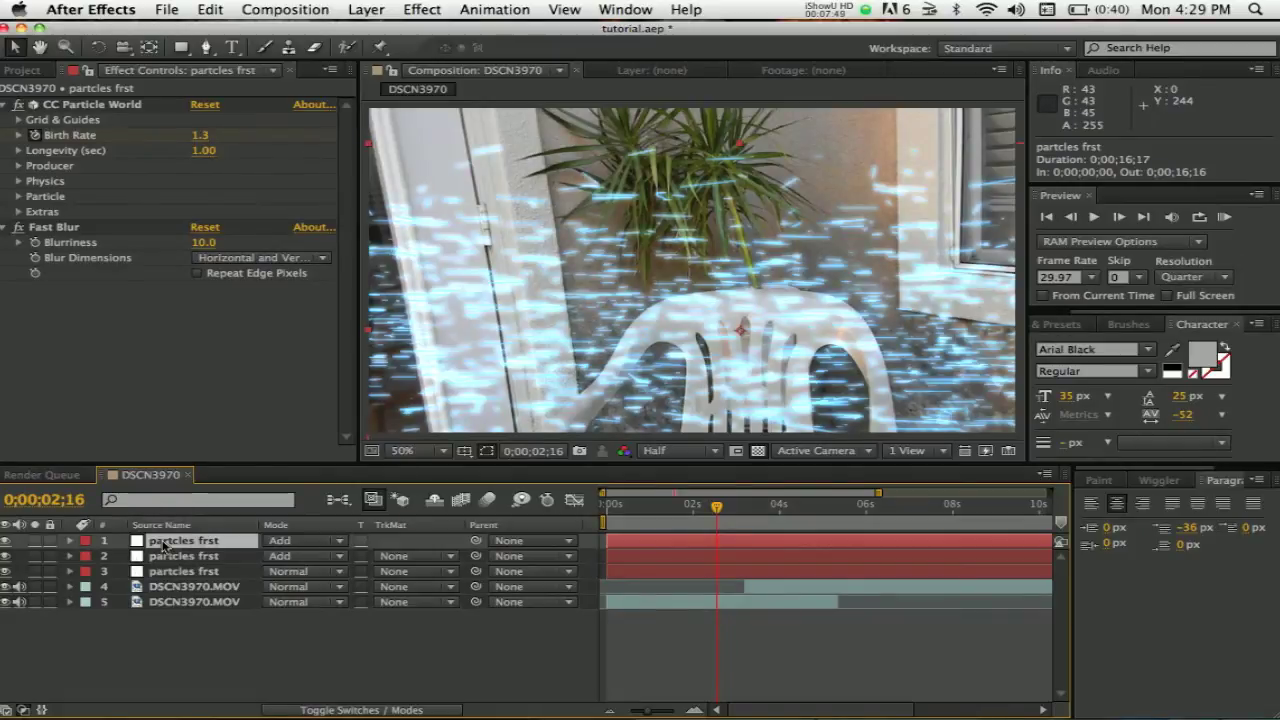
{"action": "left_click", "coordinate": [206, 243]}
{"action": "type", "text": "23"}
{"action": "key", "text": "Return"}
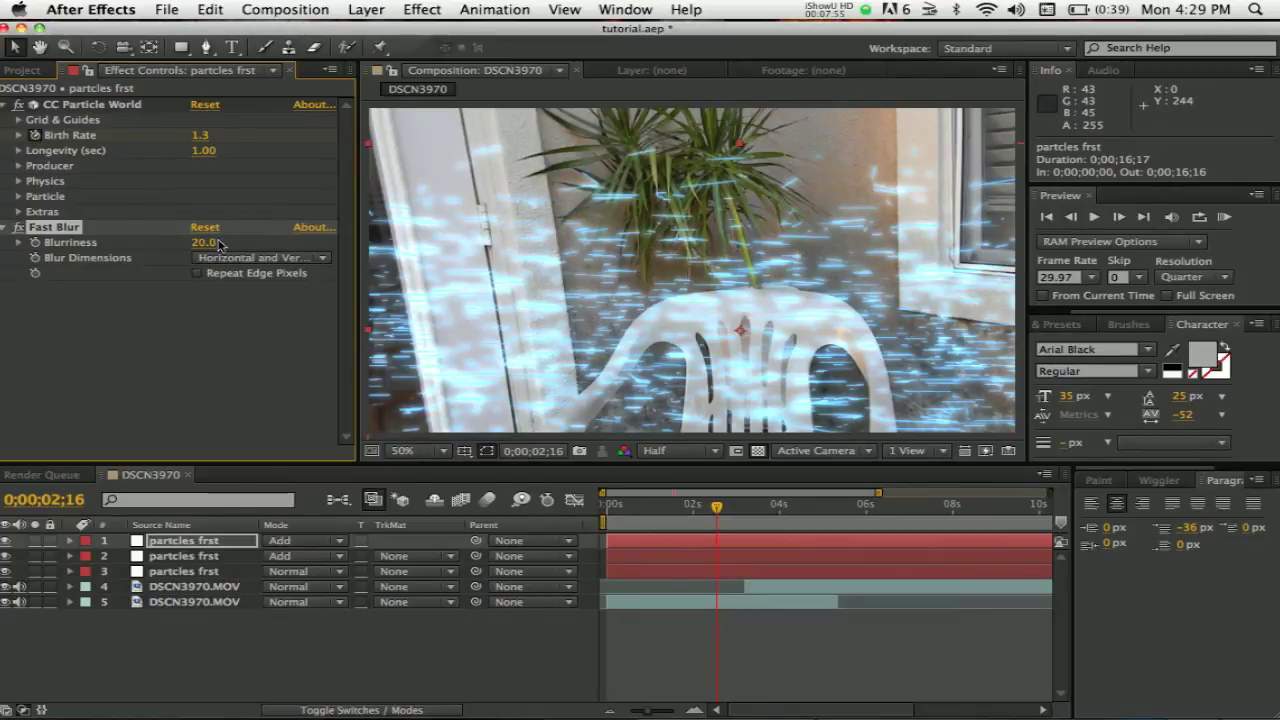
Step: Switch layers 1 and 2 back to Normal blending
{"action": "left_click", "coordinate": [336, 541]}
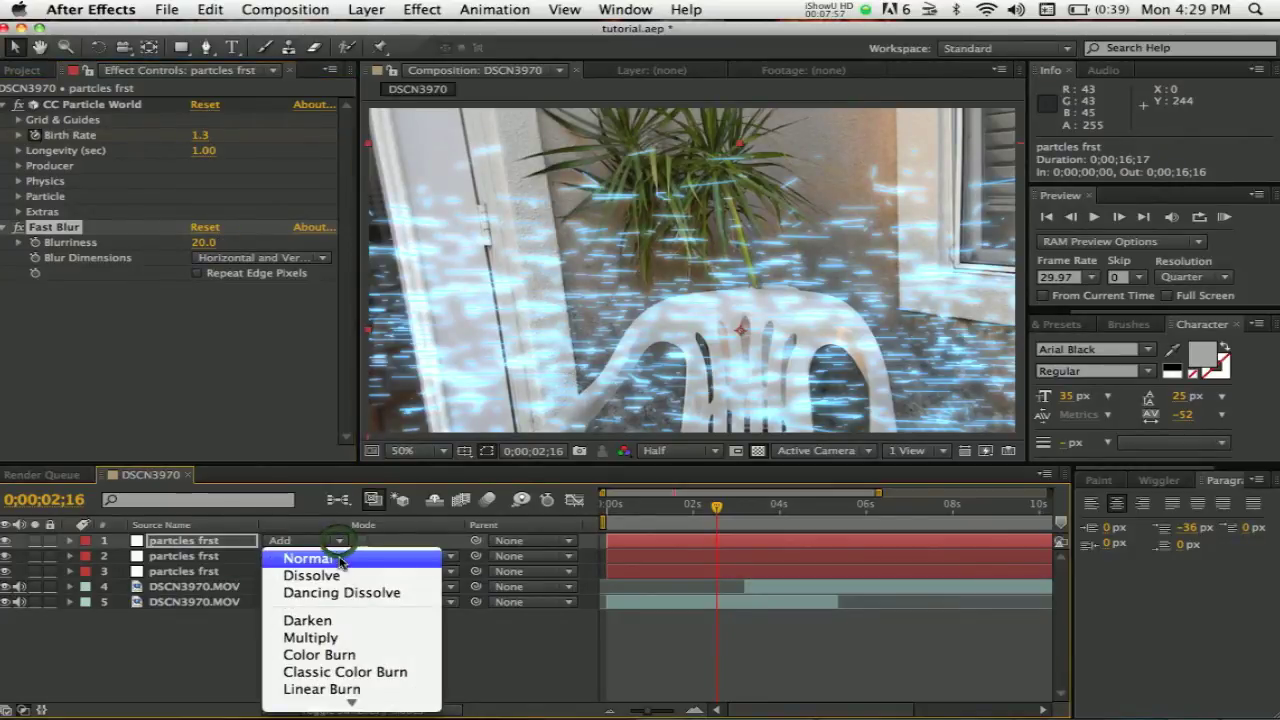
{"action": "left_click", "coordinate": [334, 477]}
{"action": "left_click", "coordinate": [300, 556]}
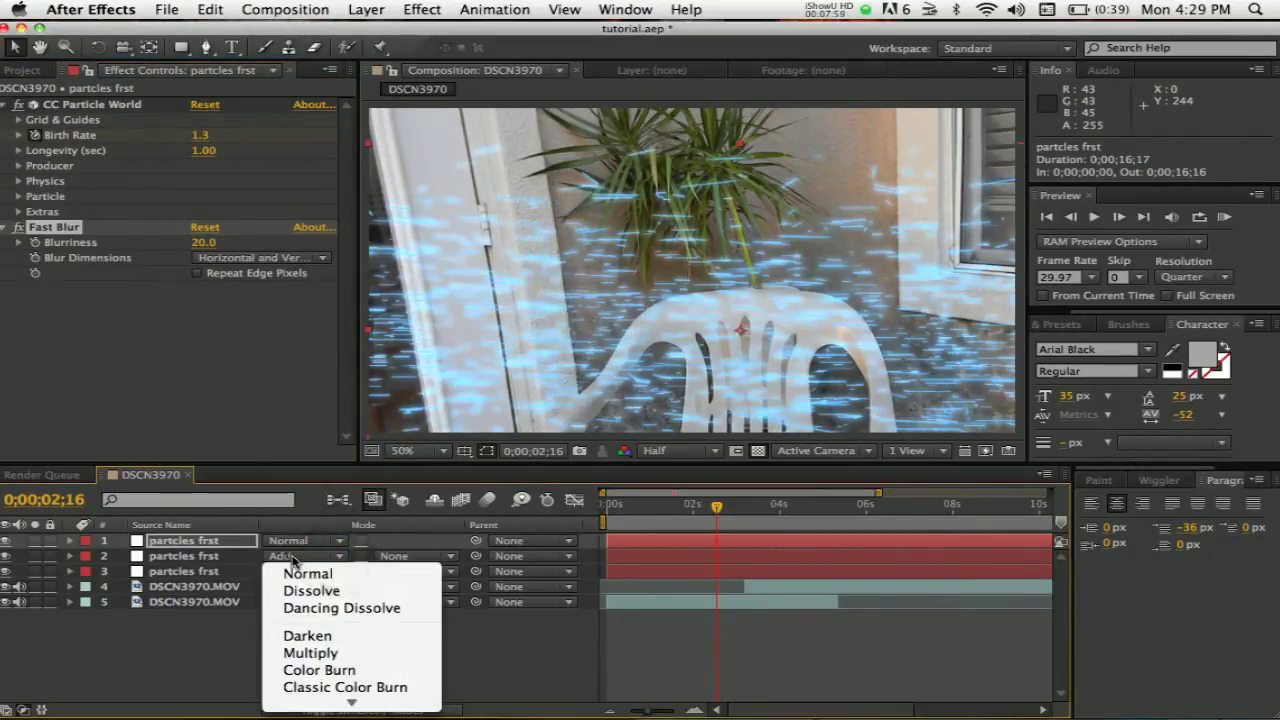
{"action": "left_click", "coordinate": [288, 494]}
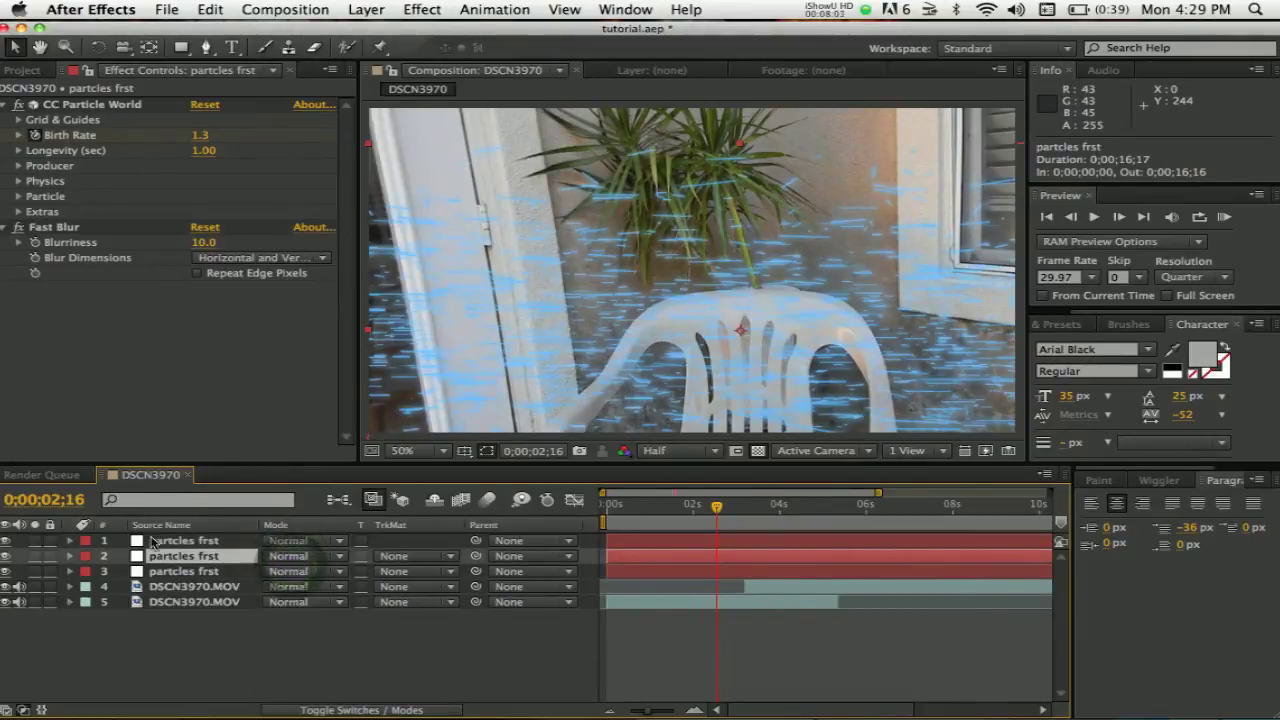
Step: Duplicate the top particles layer twice, setting Fast Blur Blurriness to 40, then 60
{"action": "left_click", "coordinate": [157, 541]}
{"action": "key", "text": "super+d"}
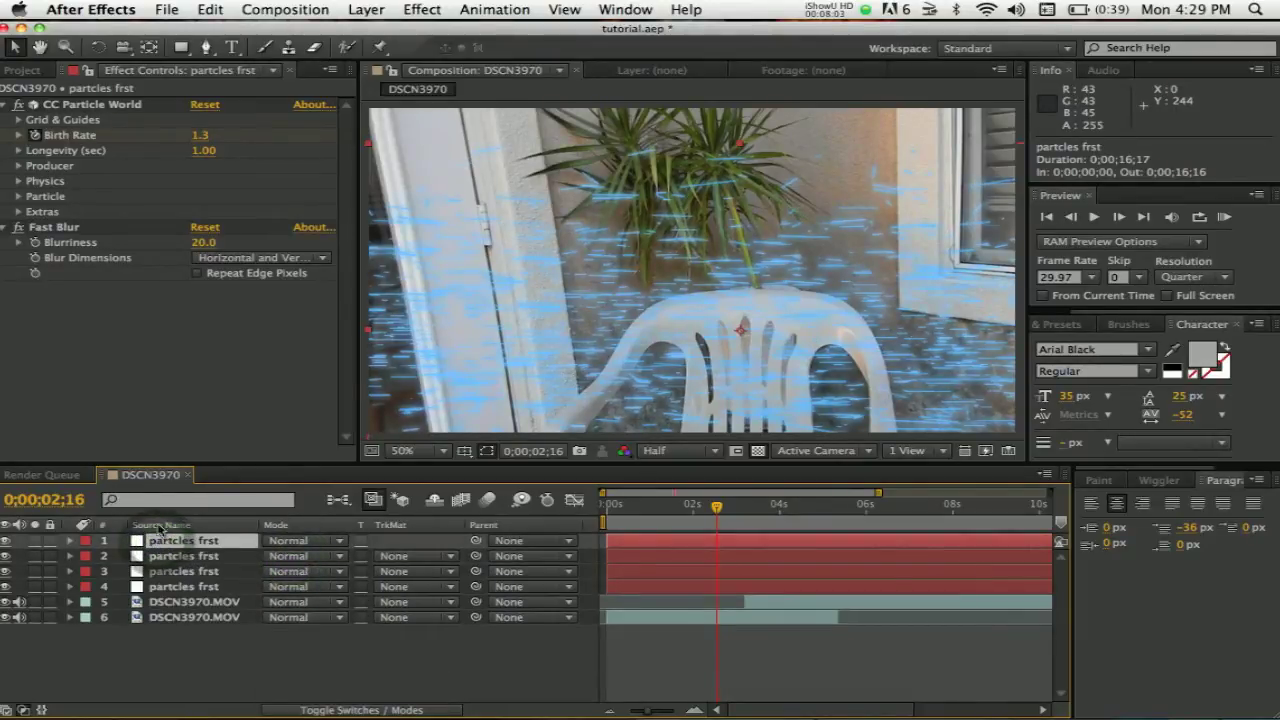
{"action": "left_click", "coordinate": [201, 243]}
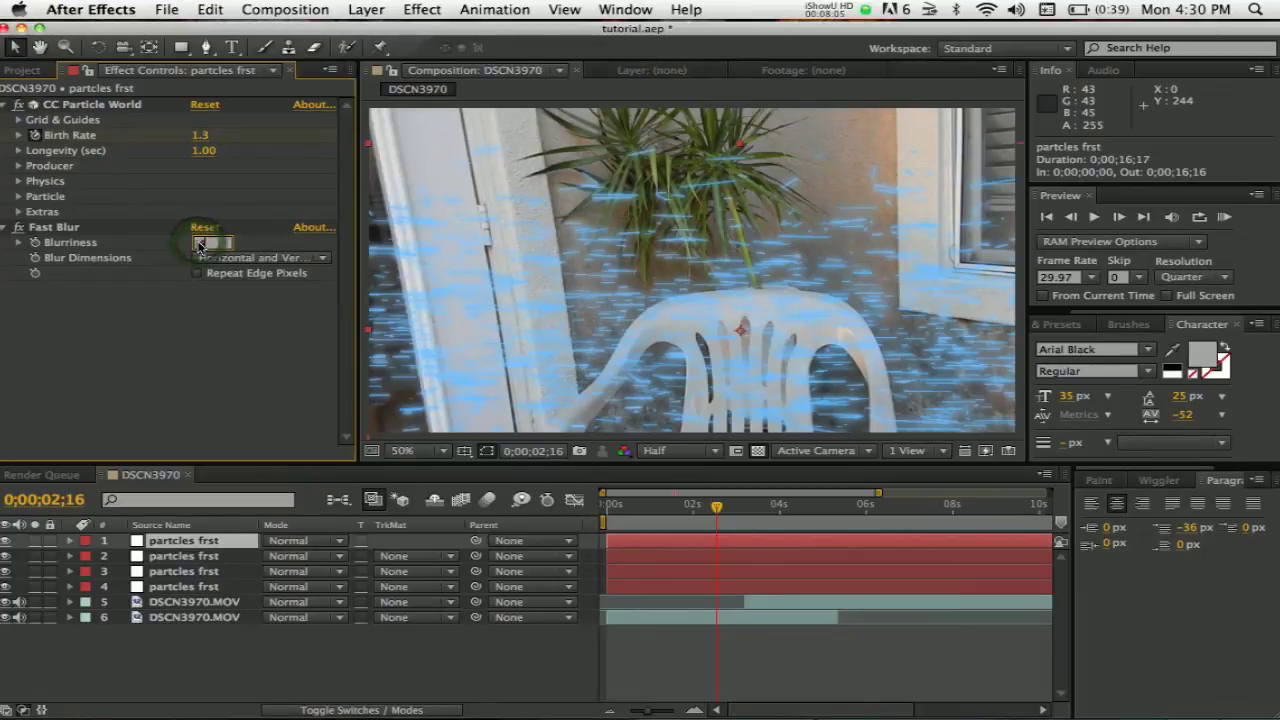
{"action": "type", "text": "40"}
{"action": "key", "text": "Return"}
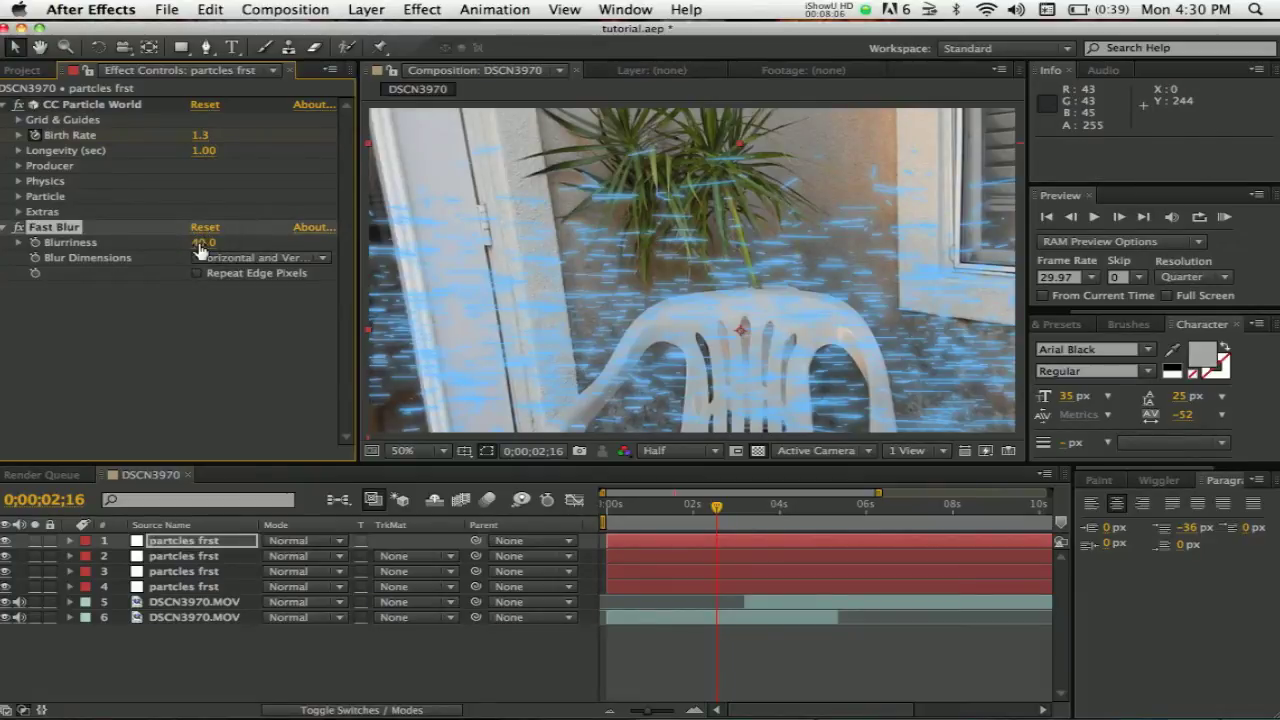
{"action": "left_click", "coordinate": [162, 541]}
{"action": "key", "text": "super+d"}
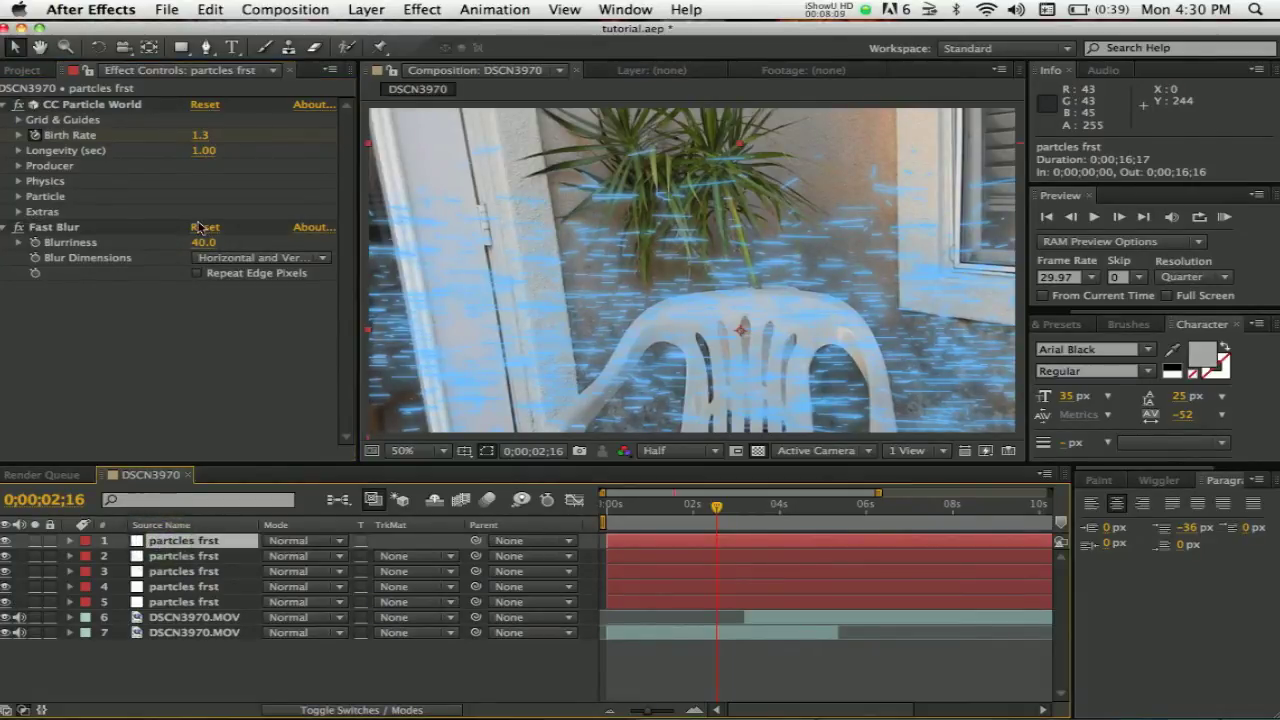
{"action": "left_click", "coordinate": [202, 244]}
{"action": "type", "text": "60"}
{"action": "key", "text": "Return"}
Step: Bring up the 3D Total Final reference movie and move its window right
{"action": "mouse_move", "coordinate": [843, 717]}
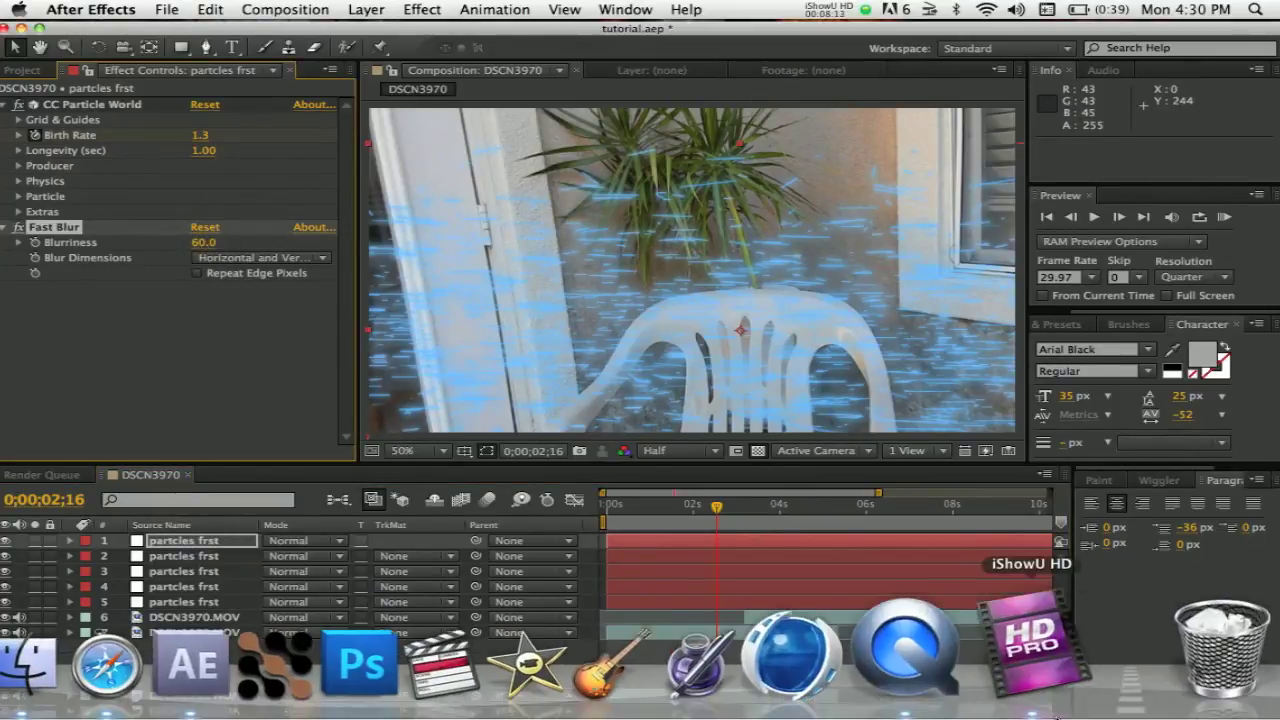
{"action": "left_click", "coordinate": [982, 693]}
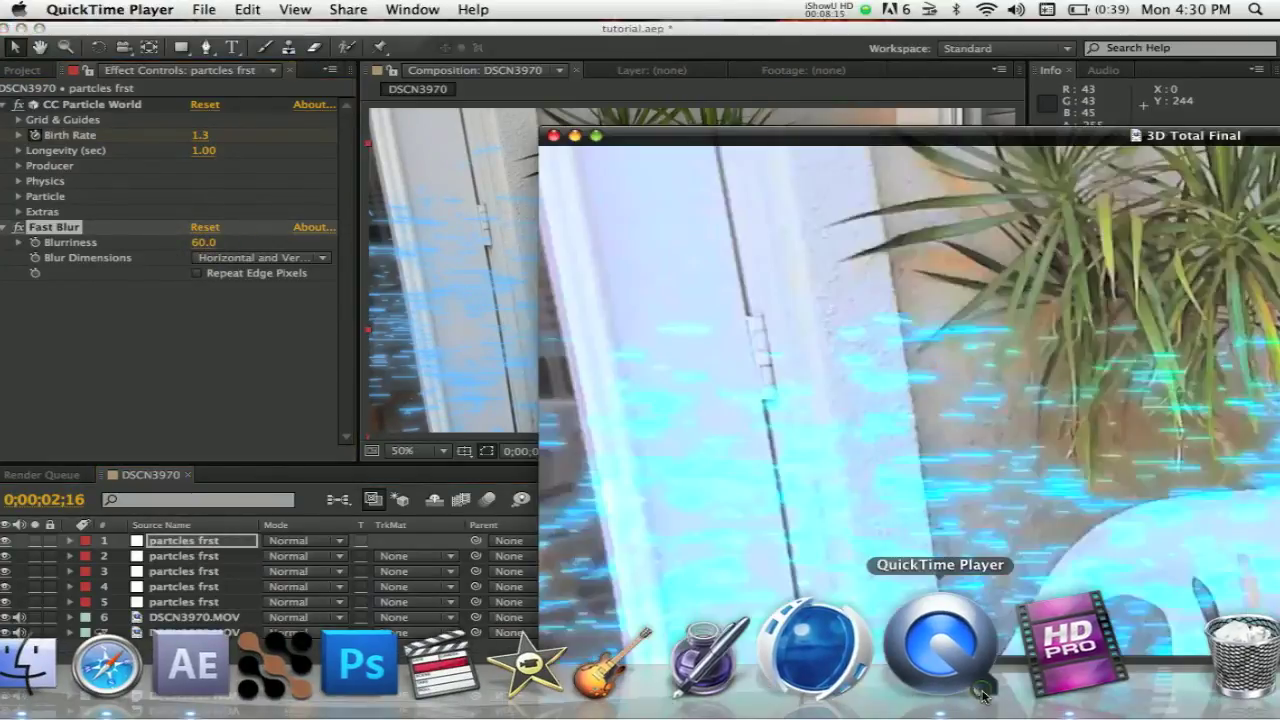
{"action": "left_click_drag", "start_coordinate": [682, 142], "coordinate": [979, 142]}
Step: Set particles layers 1, 2, 3 and 4 to Add blending, leaving layer 5 Normal
{"action": "left_click", "coordinate": [268, 668]}
{"action": "left_click", "coordinate": [288, 540]}
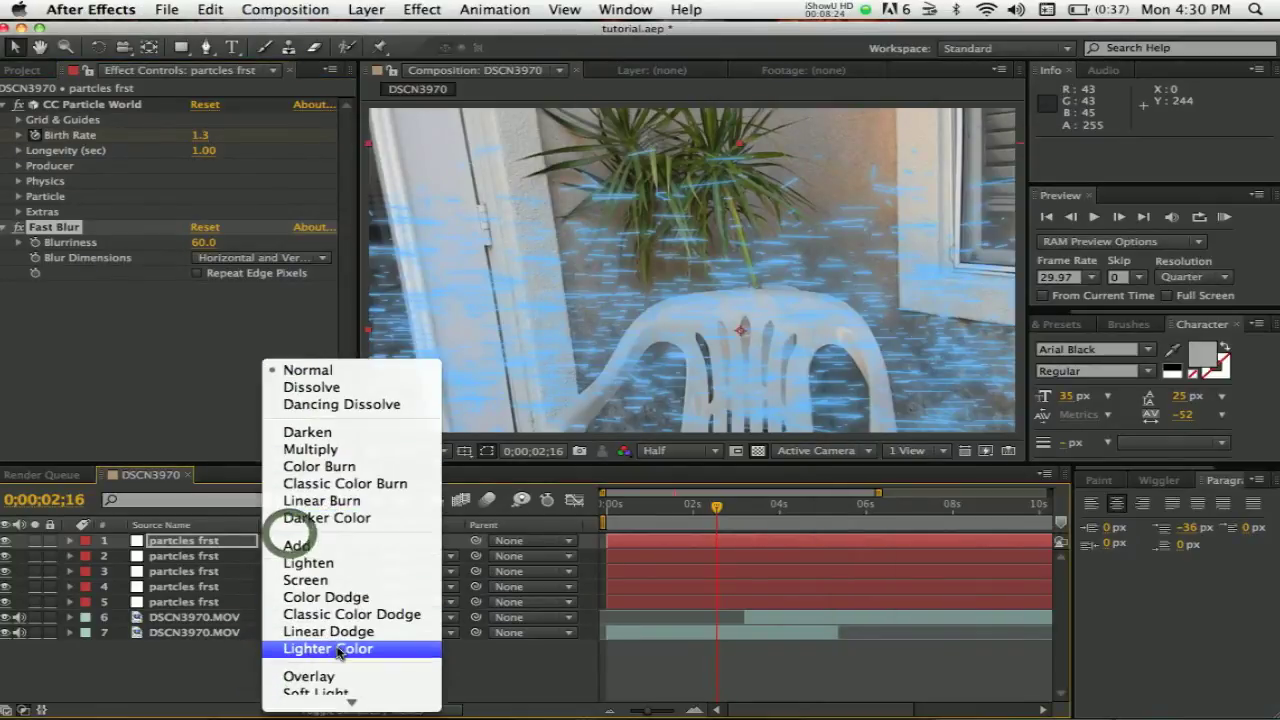
{"action": "left_click", "coordinate": [328, 544]}
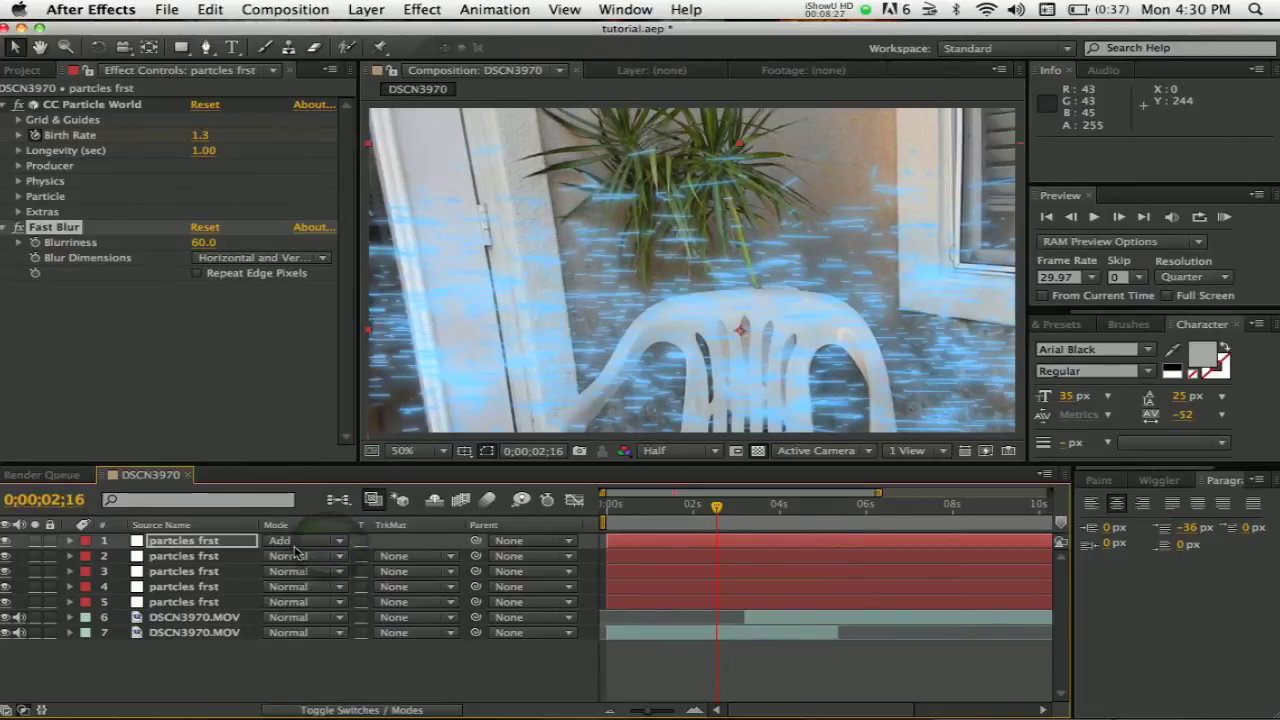
{"action": "left_click", "coordinate": [295, 541]}
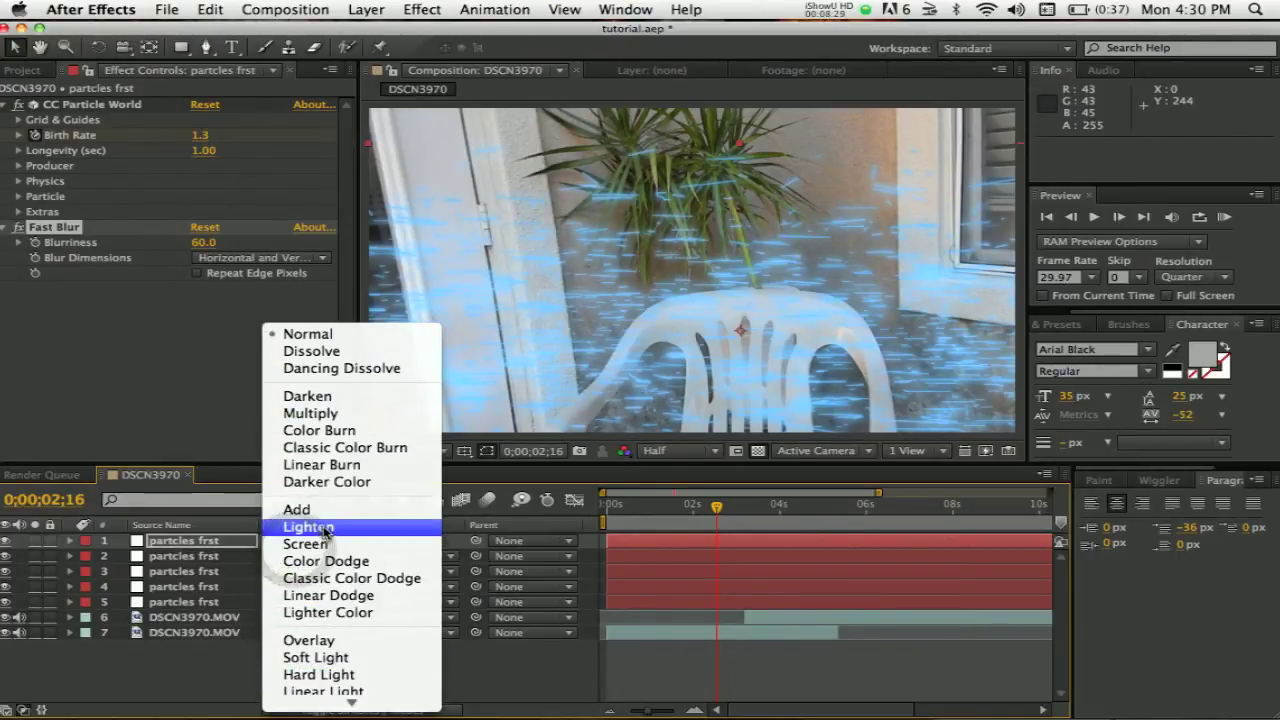
{"action": "left_click", "coordinate": [320, 511]}
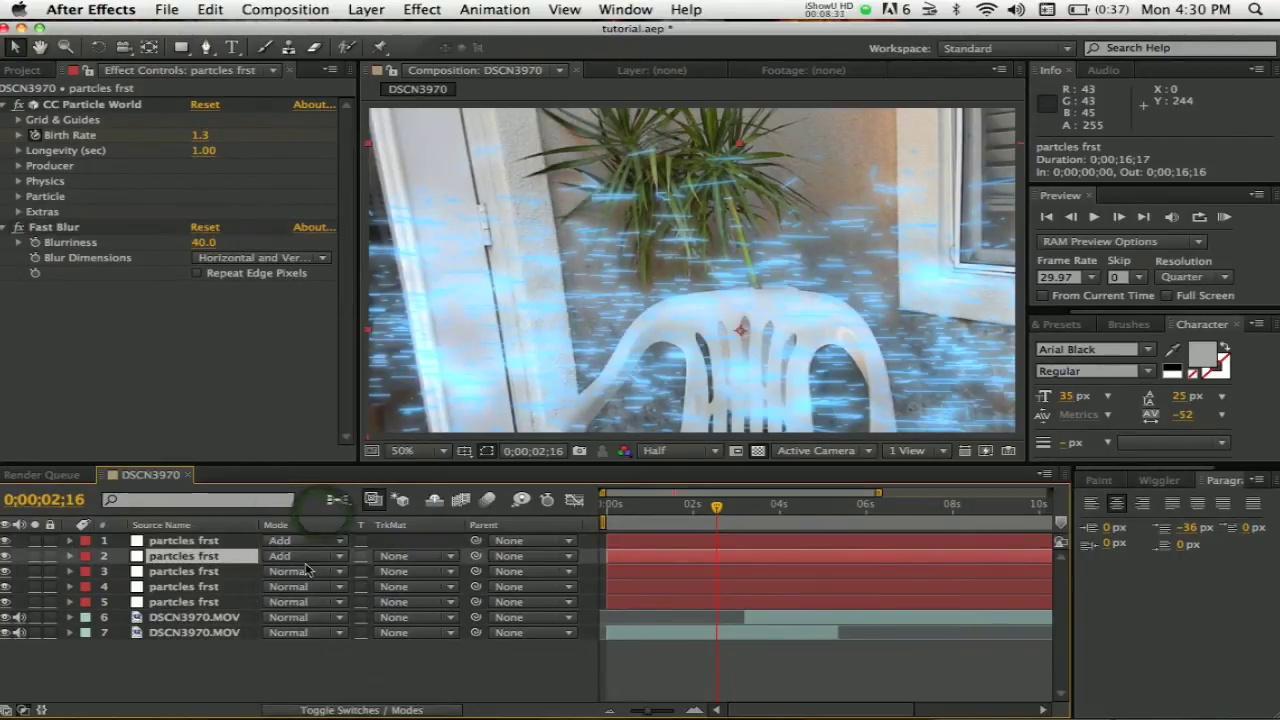
{"action": "left_click", "coordinate": [300, 571]}
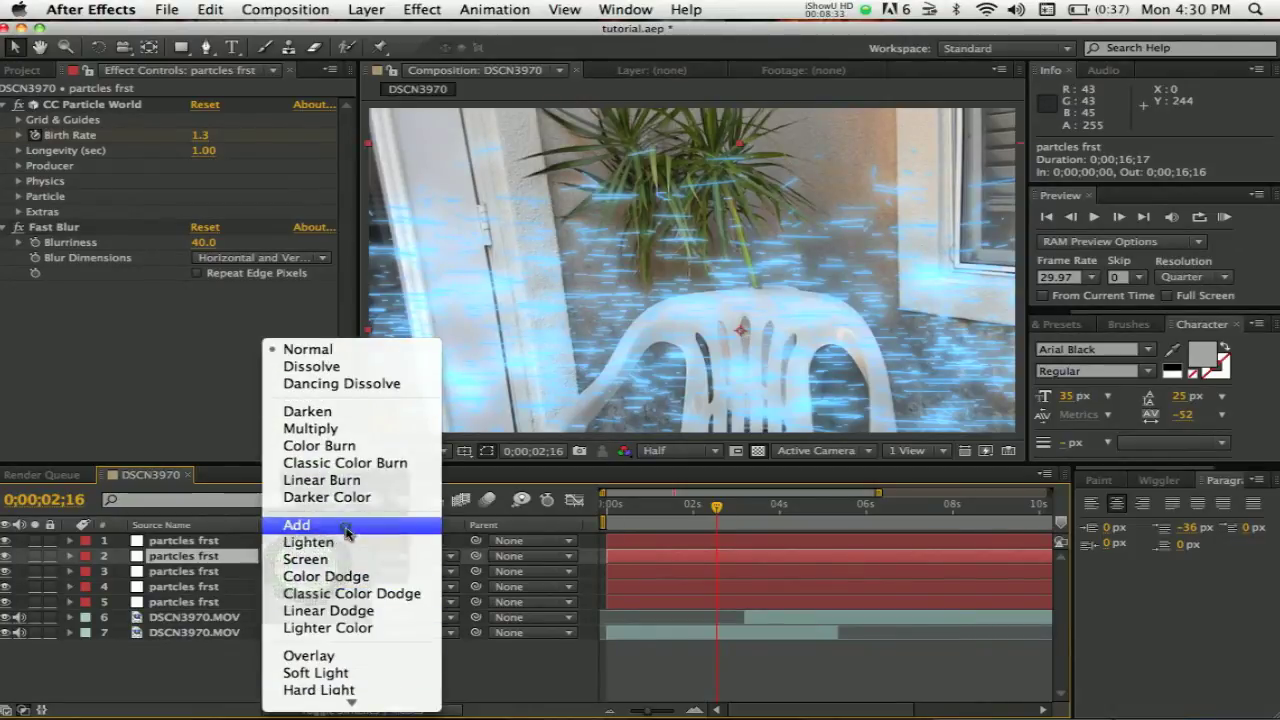
{"action": "left_click", "coordinate": [322, 524]}
{"action": "left_click", "coordinate": [288, 587]}
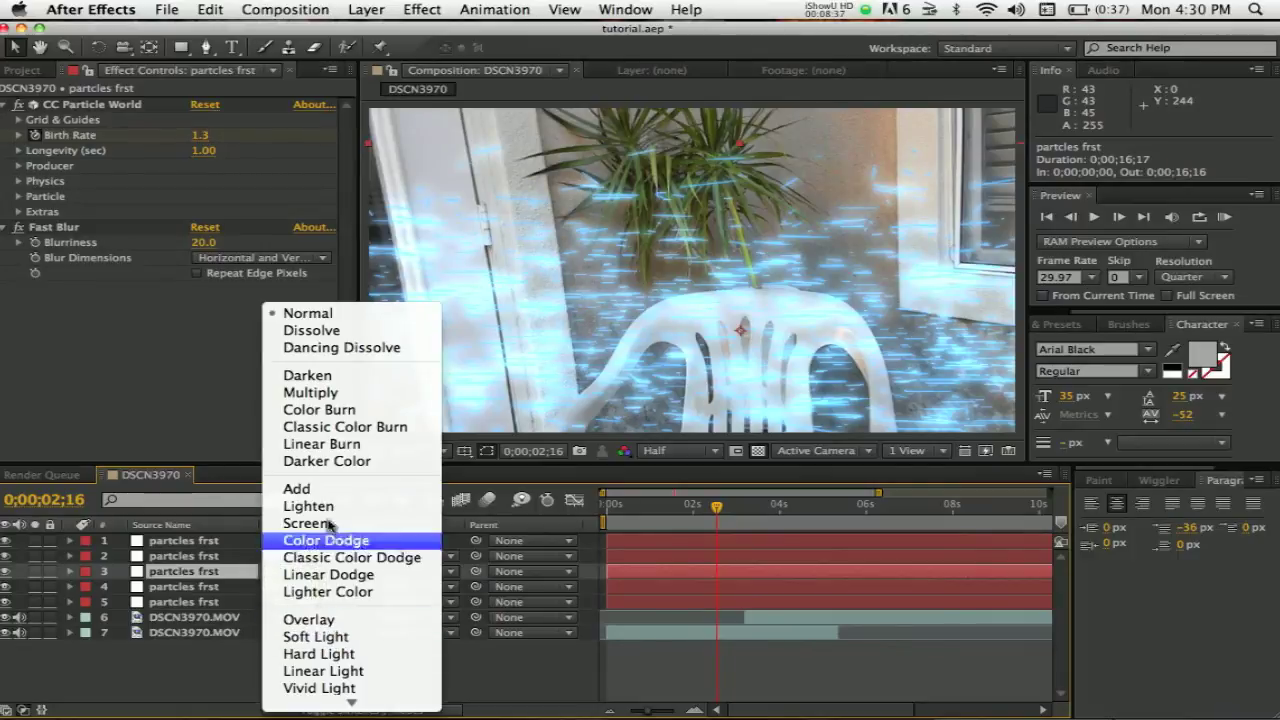
{"action": "left_click", "coordinate": [324, 490]}
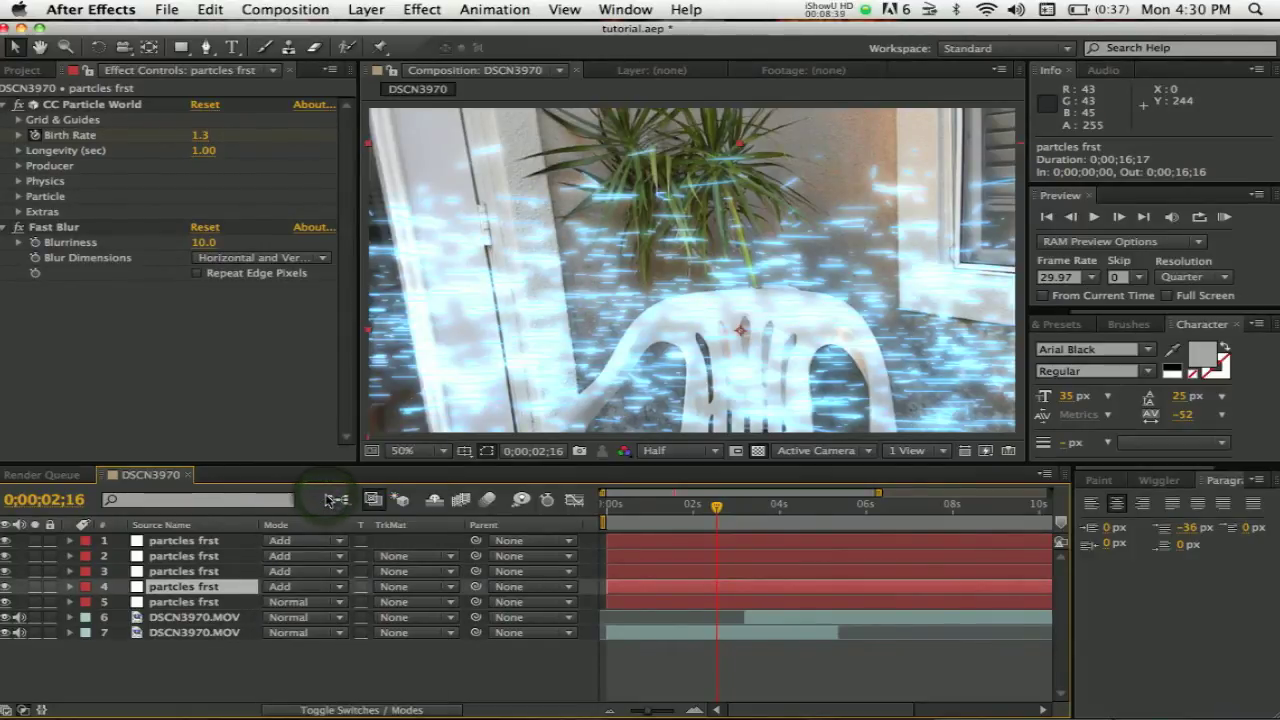
Step: Show the reference movie in QuickTime again and reposition its window
{"action": "mouse_move", "coordinate": [600, 715]}
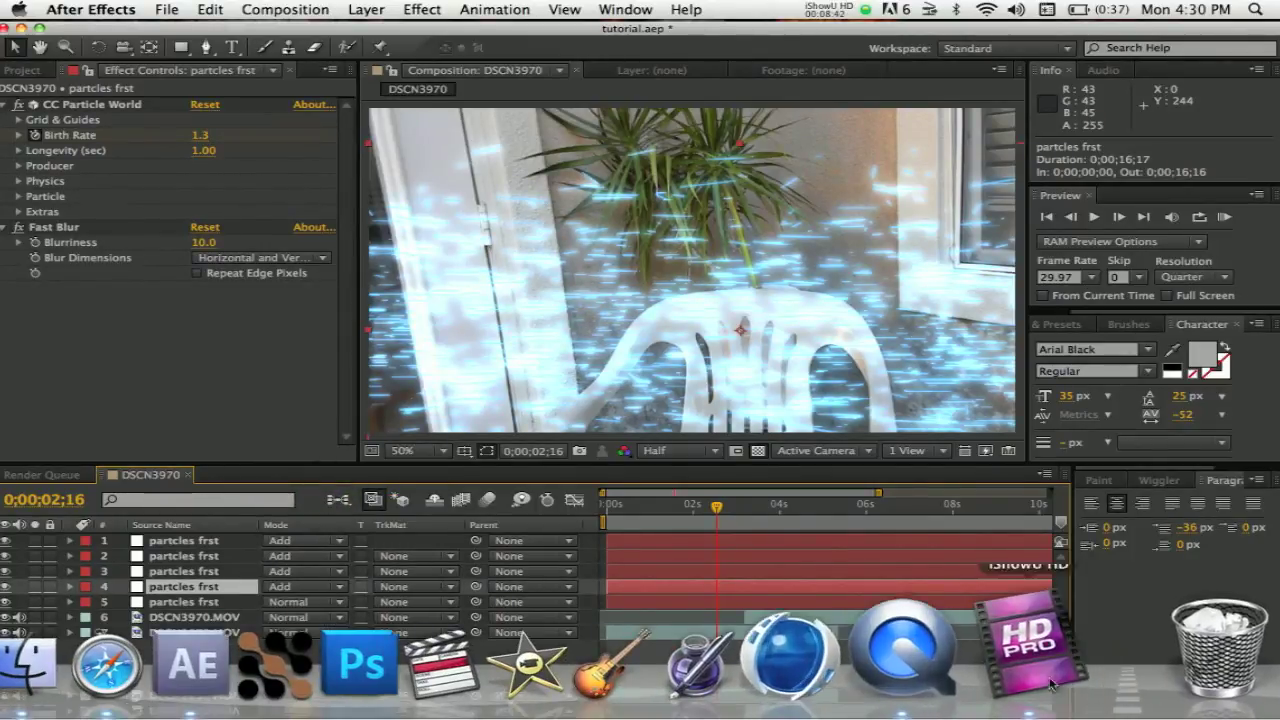
{"action": "left_click", "coordinate": [968, 690]}
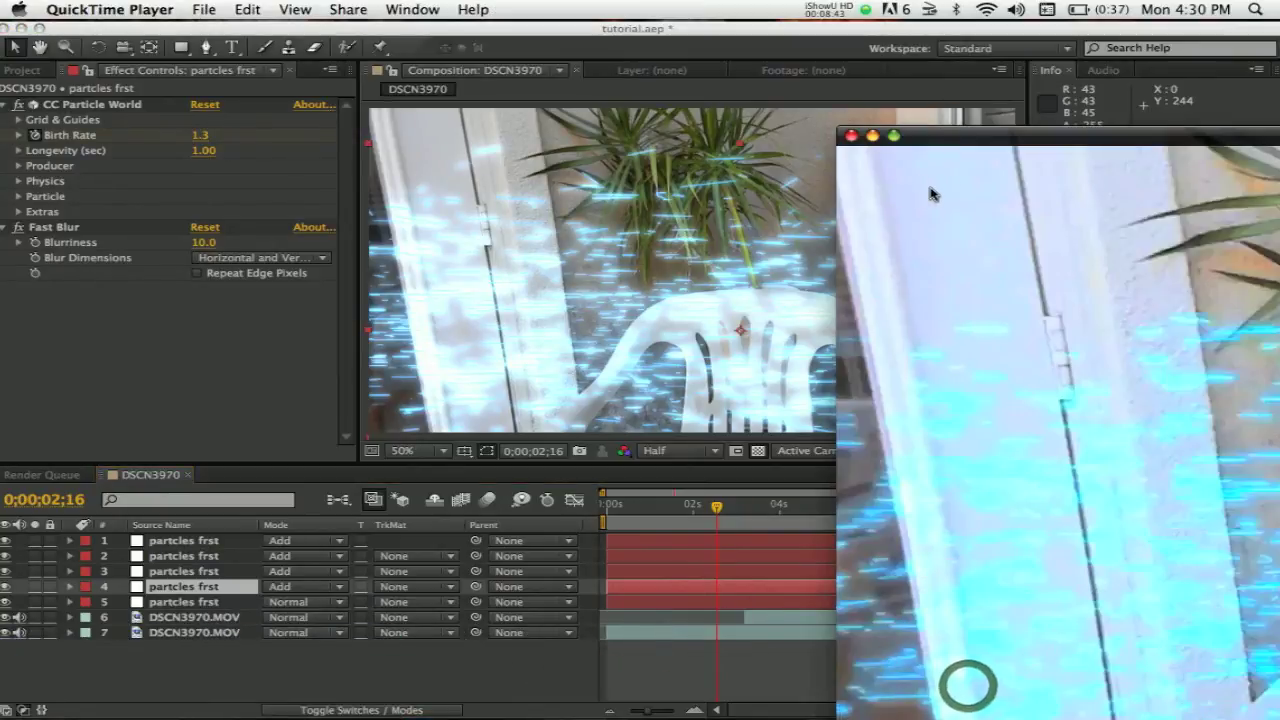
{"action": "left_click_drag", "start_coordinate": [990, 135], "coordinate": [1174, 223]}
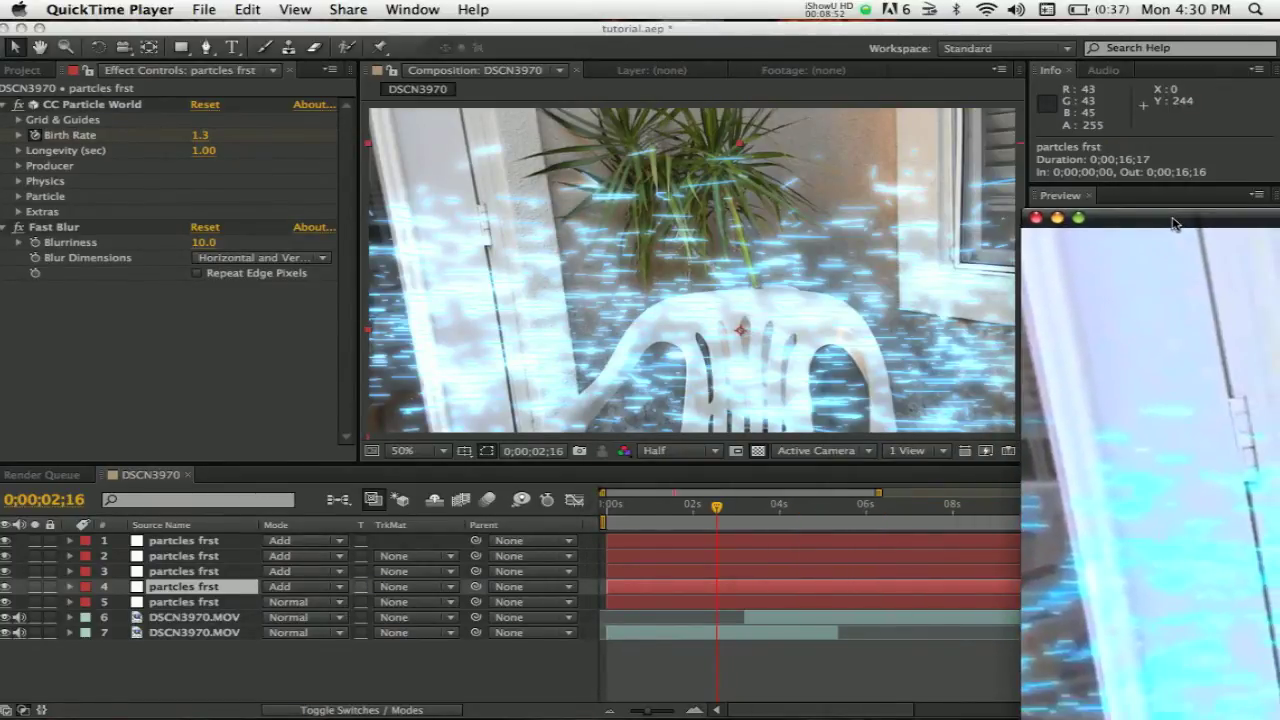
Step: Switch layers 4, 3, 2 and 1 from Add back to Normal, then deselect all layers
{"action": "left_click", "coordinate": [303, 597]}
{"action": "left_click", "coordinate": [300, 587]}
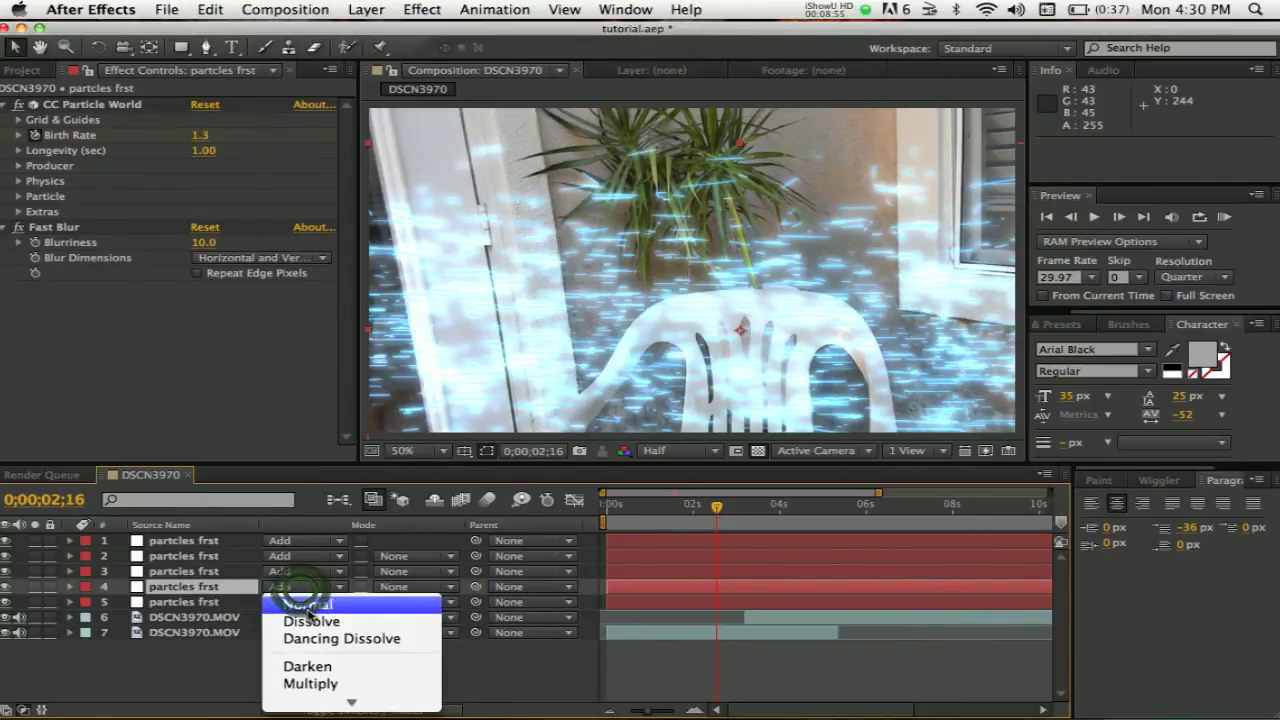
{"action": "left_click", "coordinate": [307, 591]}
{"action": "left_click", "coordinate": [304, 572]}
{"action": "left_click", "coordinate": [302, 571]}
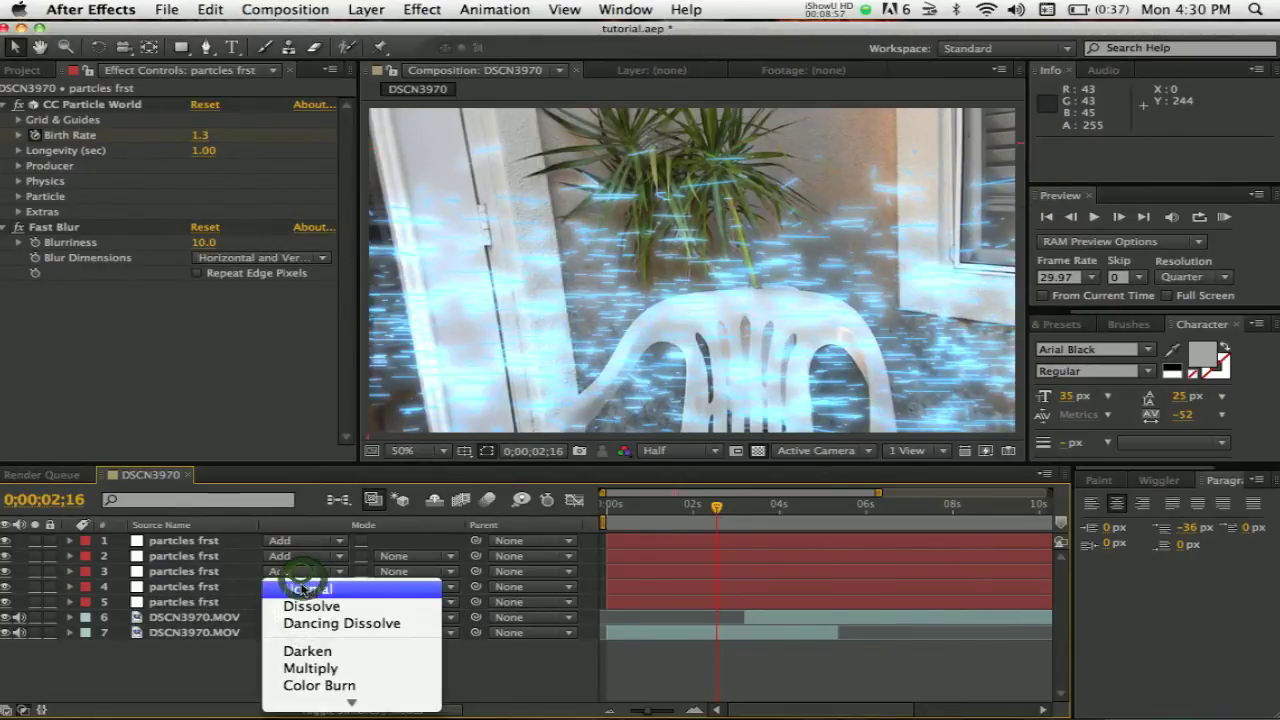
{"action": "left_click", "coordinate": [305, 583]}
{"action": "left_click", "coordinate": [300, 556]}
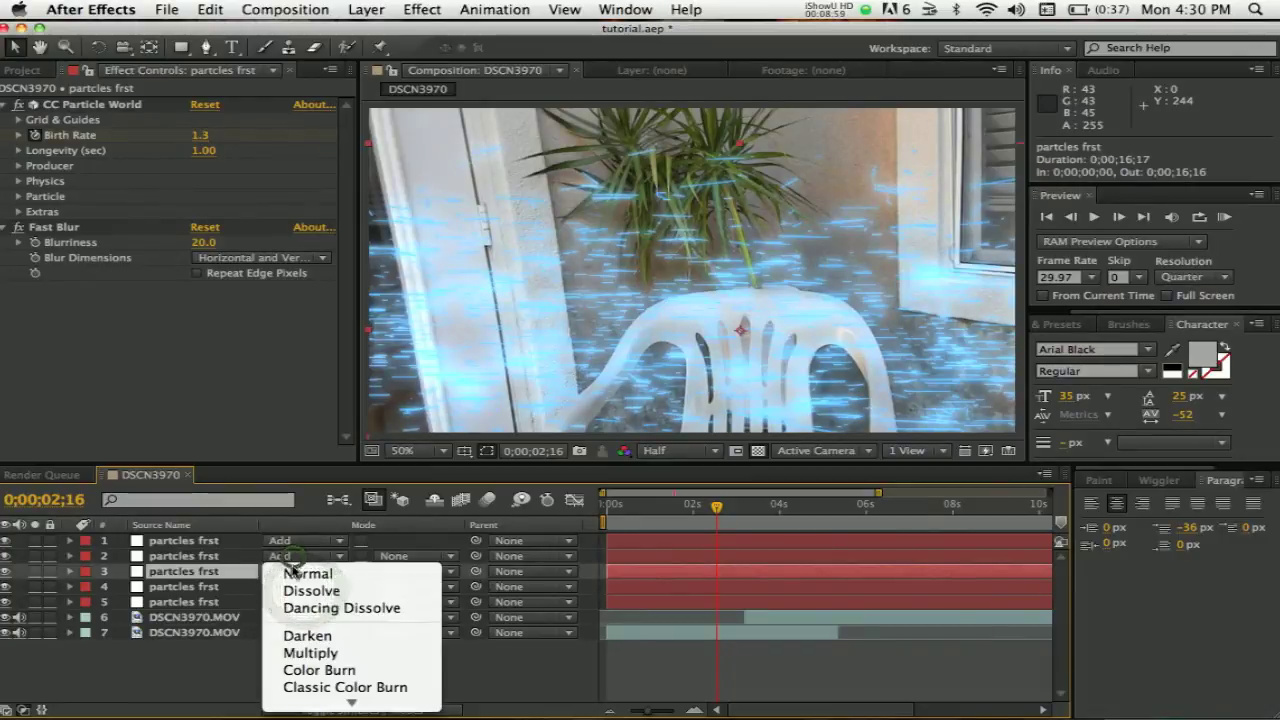
{"action": "left_click", "coordinate": [296, 553]}
{"action": "left_click", "coordinate": [300, 540]}
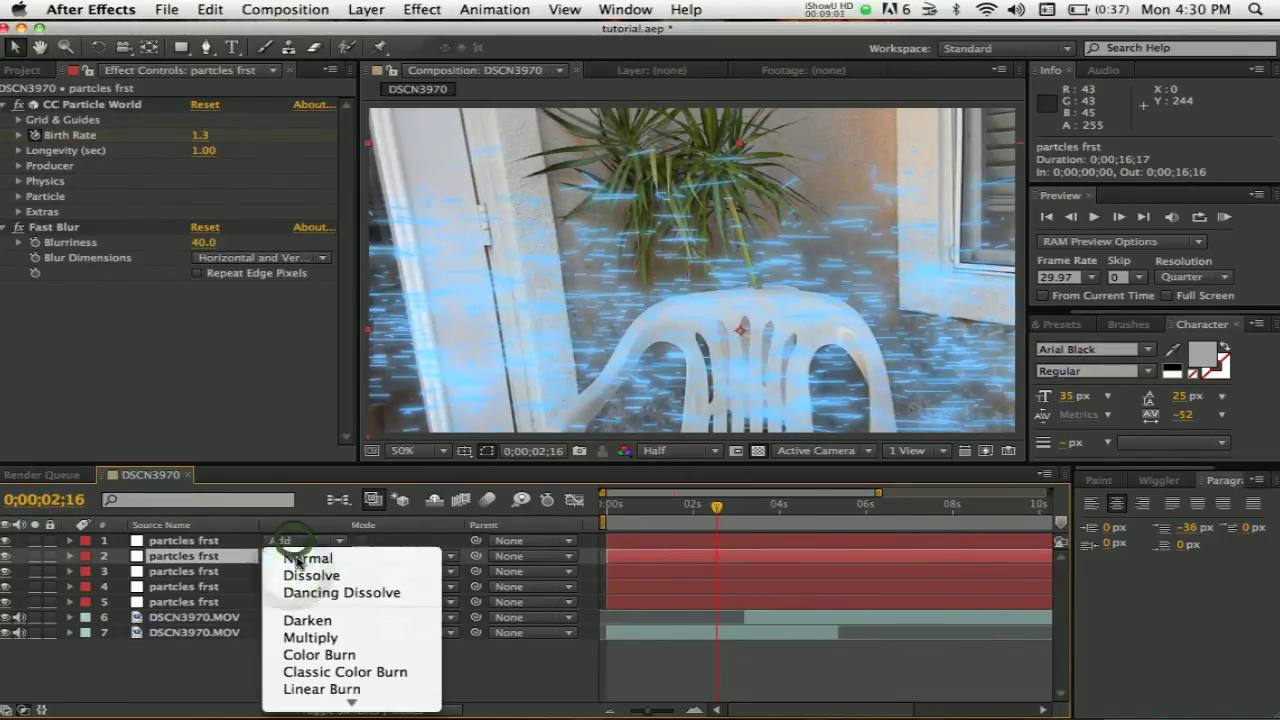
{"action": "left_click", "coordinate": [283, 481]}
{"action": "left_click", "coordinate": [257, 683]}
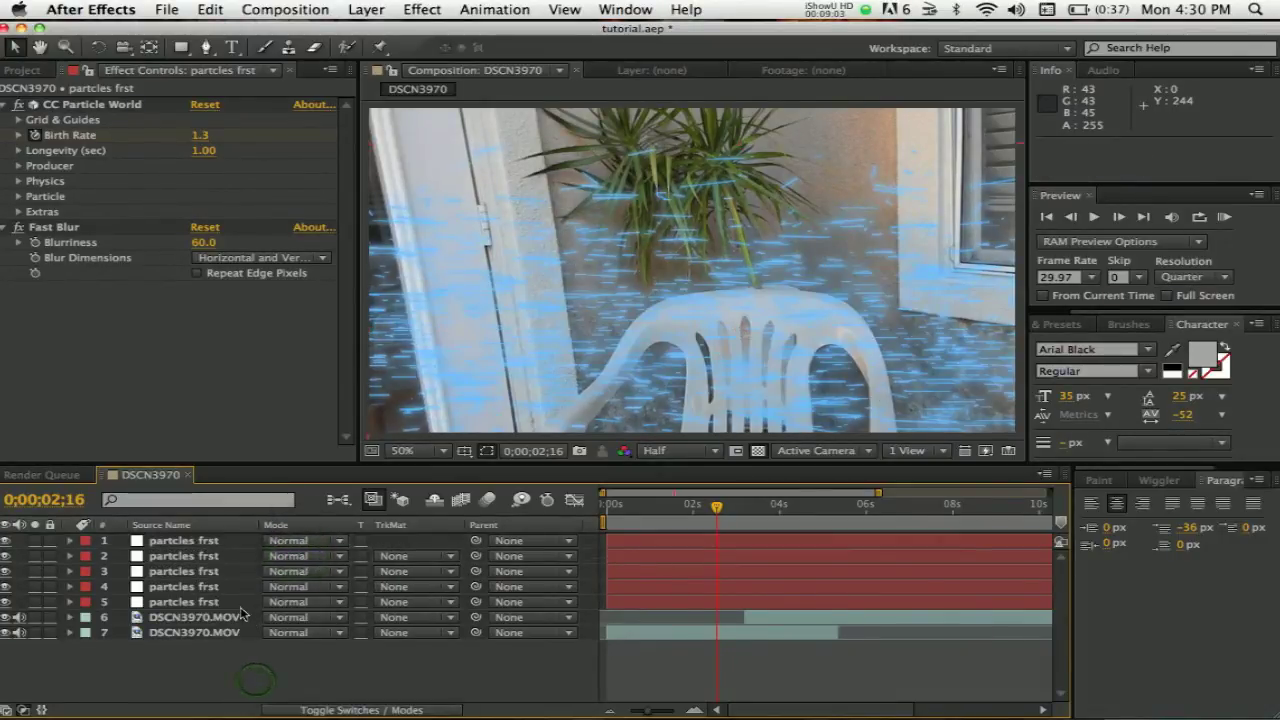
Step: Select all five particles layers and pre-compose them into Pre-comp 1
{"action": "left_click", "coordinate": [238, 604]}
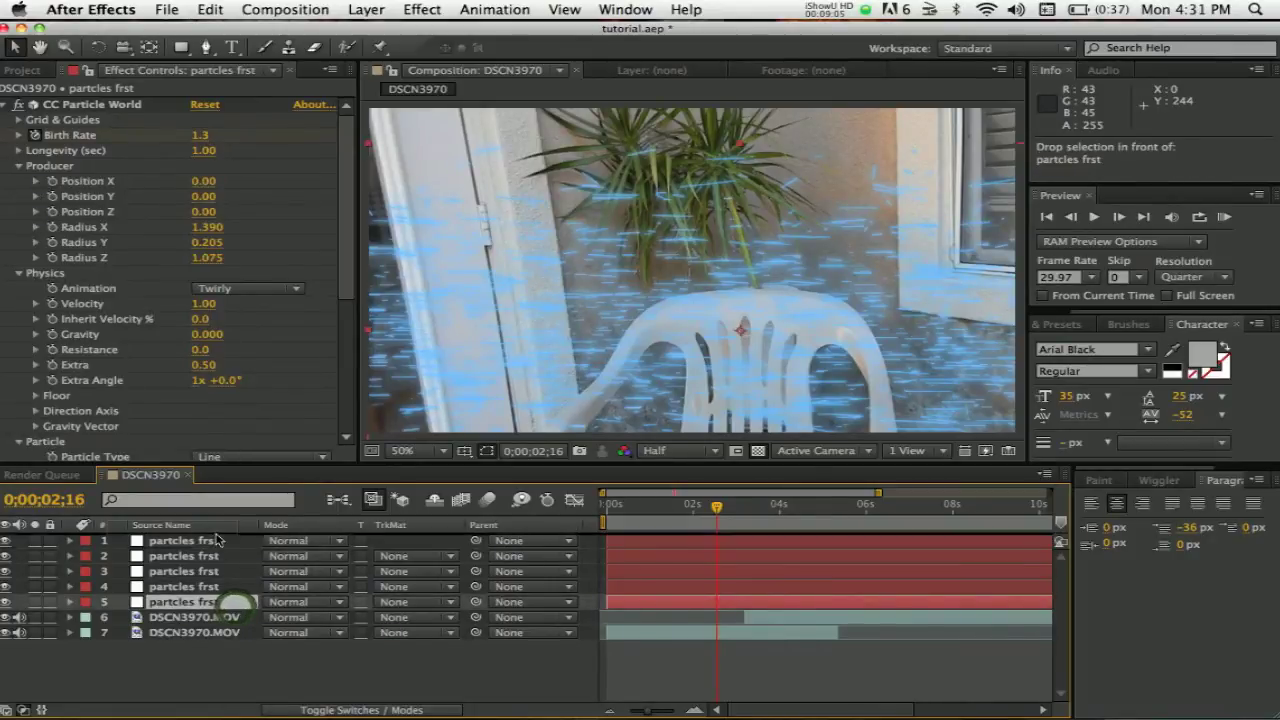
{"action": "left_click", "coordinate": [230, 605]}
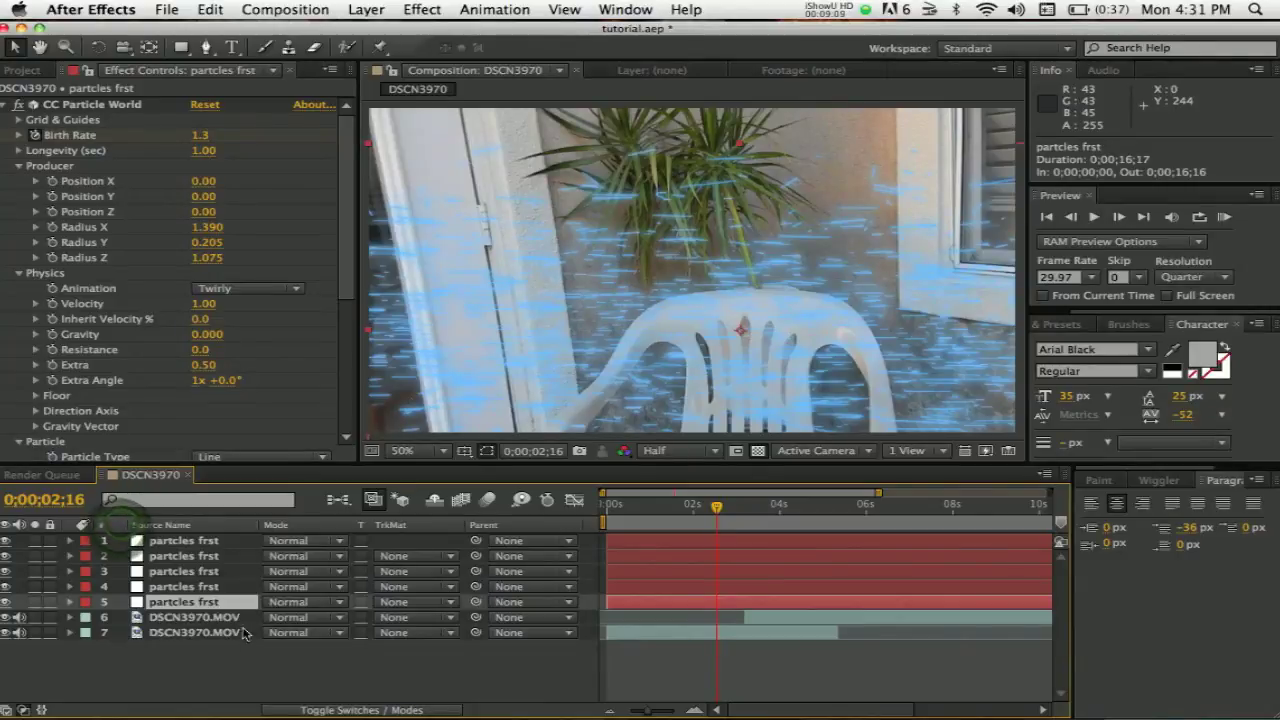
{"action": "left_click", "coordinate": [251, 659]}
{"action": "mouse_move", "coordinate": [251, 617]}
{"action": "left_mouse_down"}
{"action": "mouse_move", "coordinate": [245, 600]}
{"action": "mouse_move", "coordinate": [246, 617]}
{"action": "left_mouse_up"}
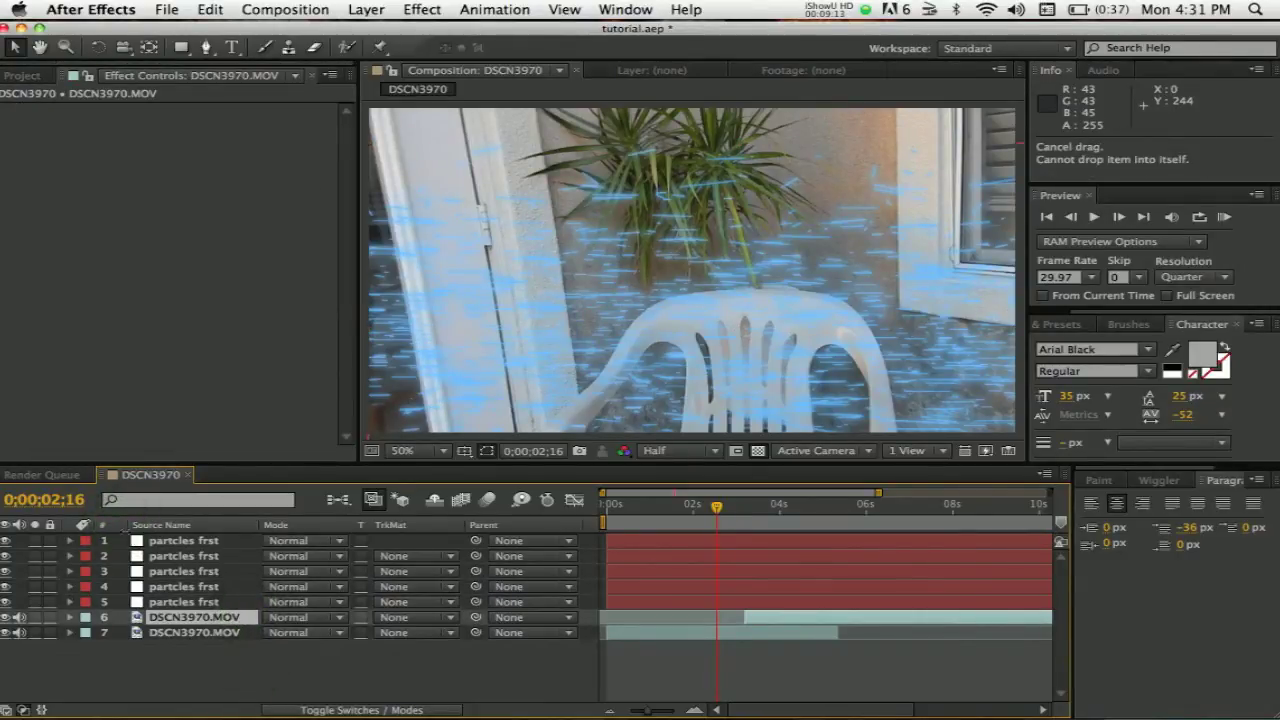
{"action": "left_click_drag", "start_coordinate": [123, 541], "coordinate": [120, 603]}
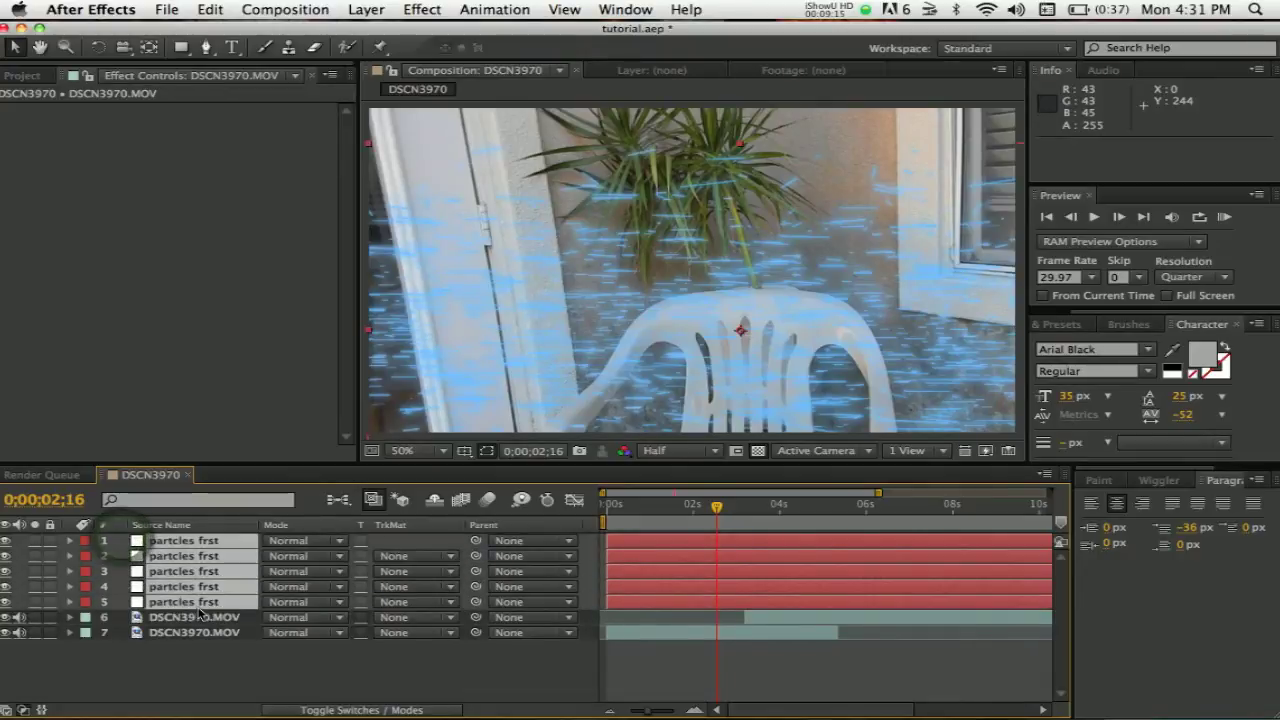
{"action": "left_click", "coordinate": [368, 9]}
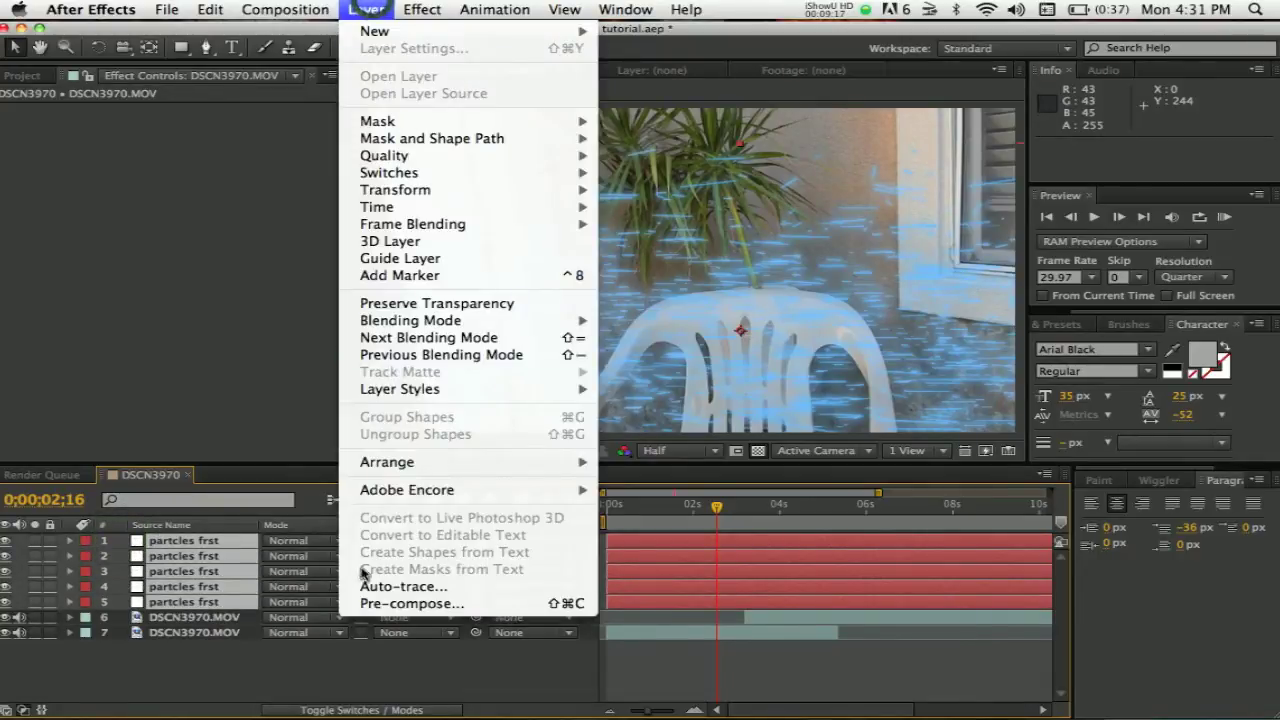
{"action": "left_click", "coordinate": [353, 603]}
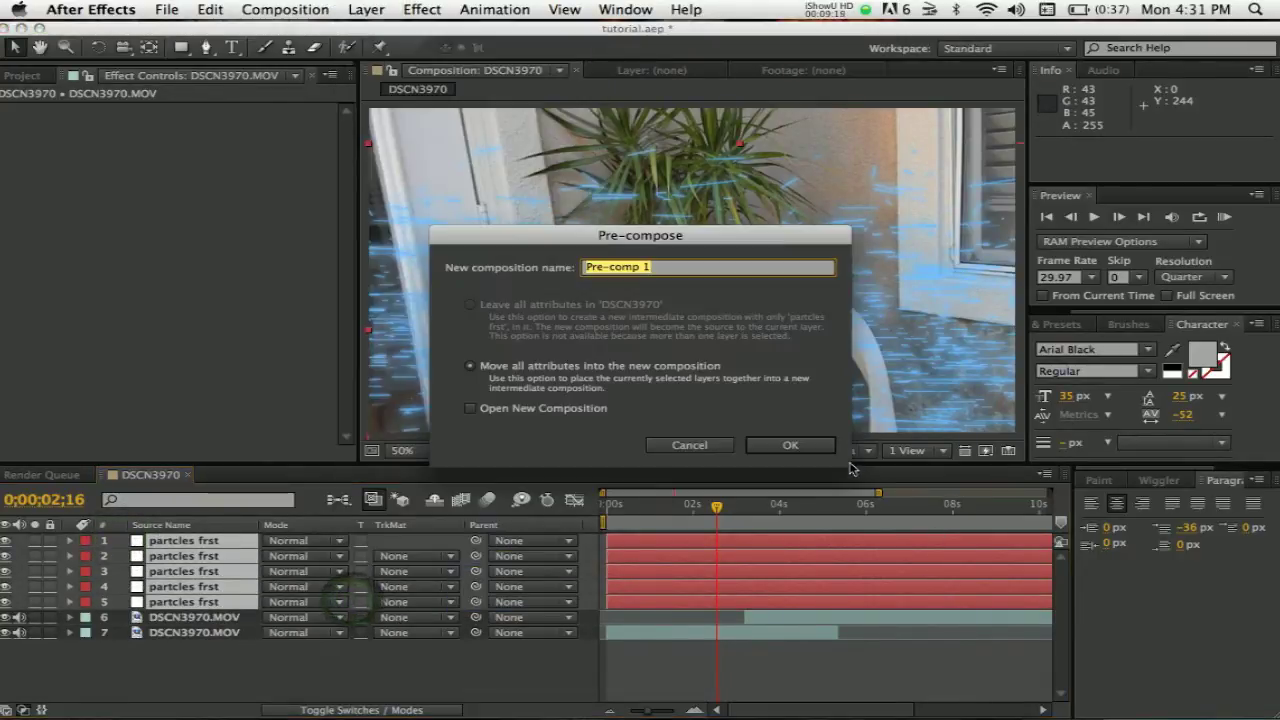
{"action": "left_click", "coordinate": [812, 446]}
Step: Apply a Curves effect to Pre-comp 1 and raise the RGB curve to brighten it
{"action": "left_click", "coordinate": [421, 8]}
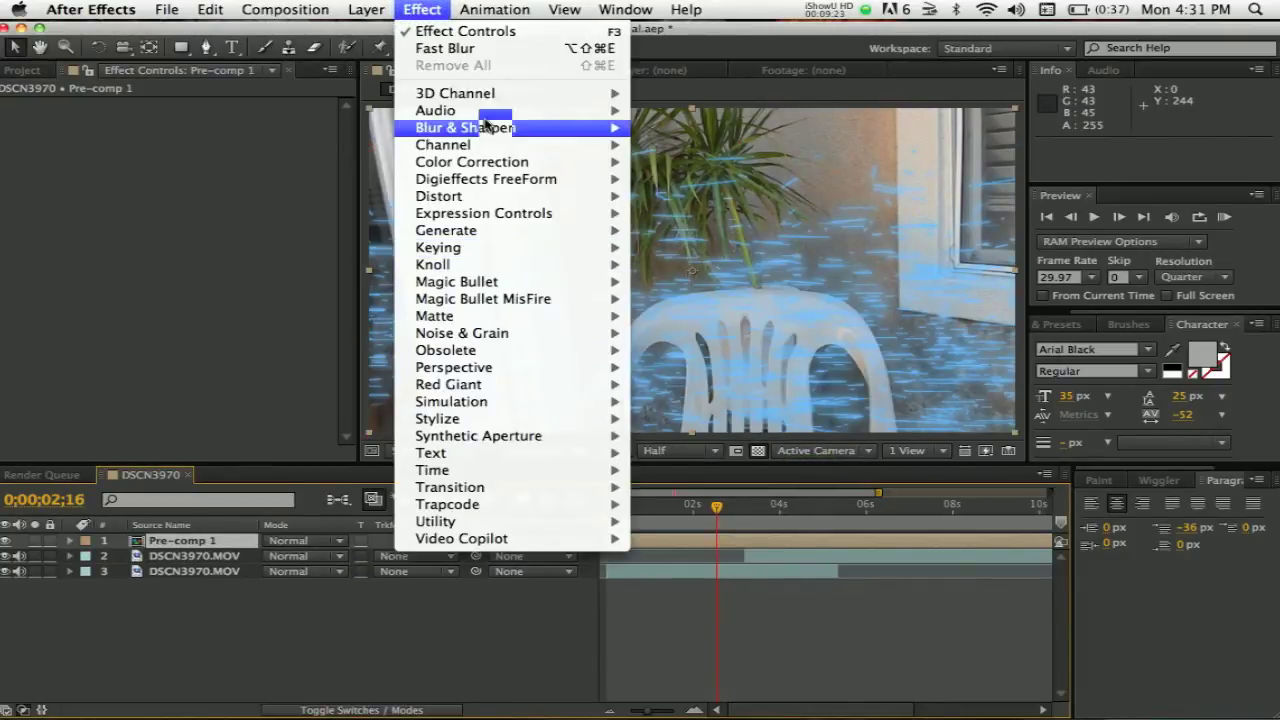
{"action": "mouse_move", "coordinate": [471, 178]}
{"action": "mouse_move", "coordinate": [524, 163]}
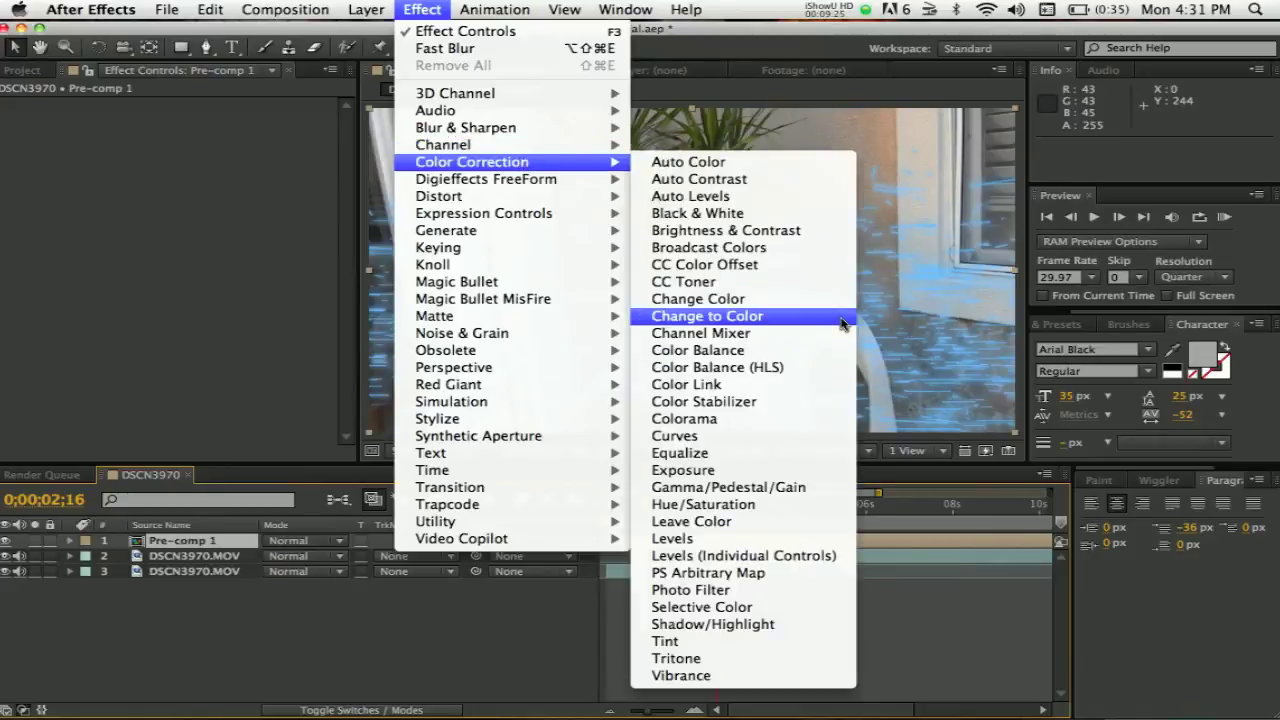
{"action": "left_click", "coordinate": [675, 436]}
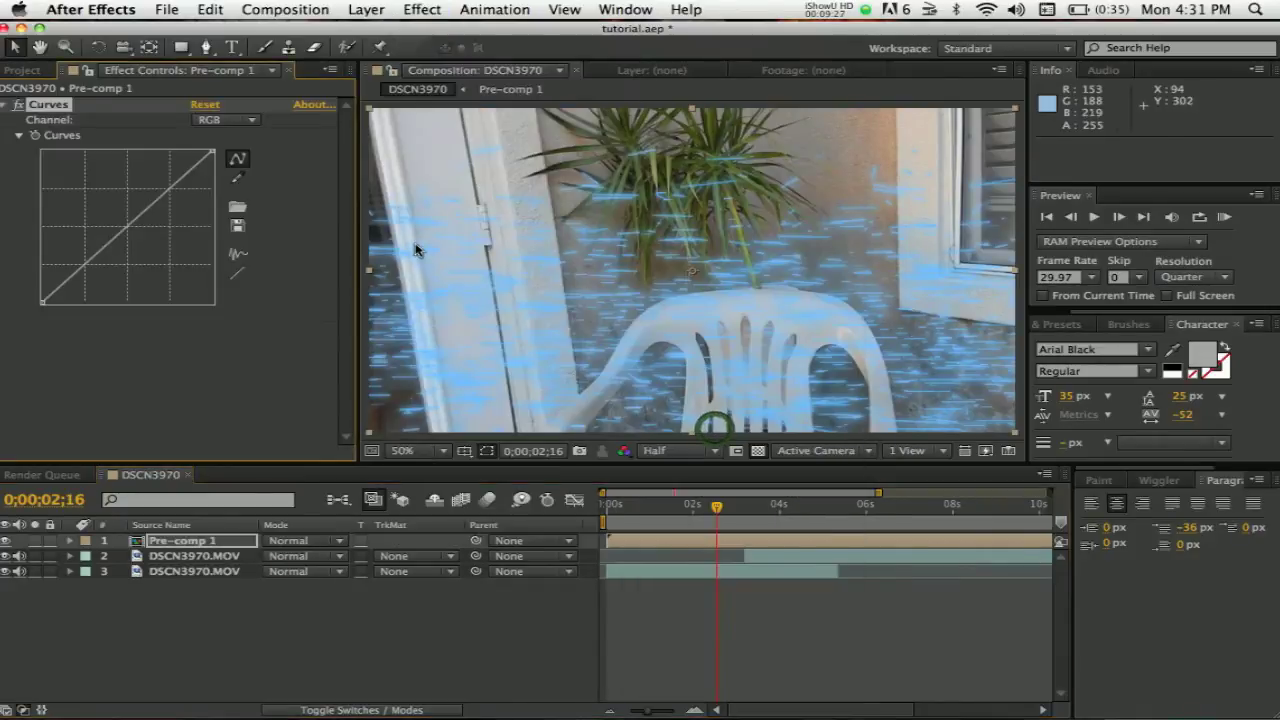
{"action": "left_click_drag", "start_coordinate": [141, 219], "coordinate": [124, 195]}
Step: After checking the reference video, switch Curves to the Red channel and pull it down
{"action": "mouse_move", "coordinate": [1085, 716]}
{"action": "left_click", "coordinate": [1056, 679]}
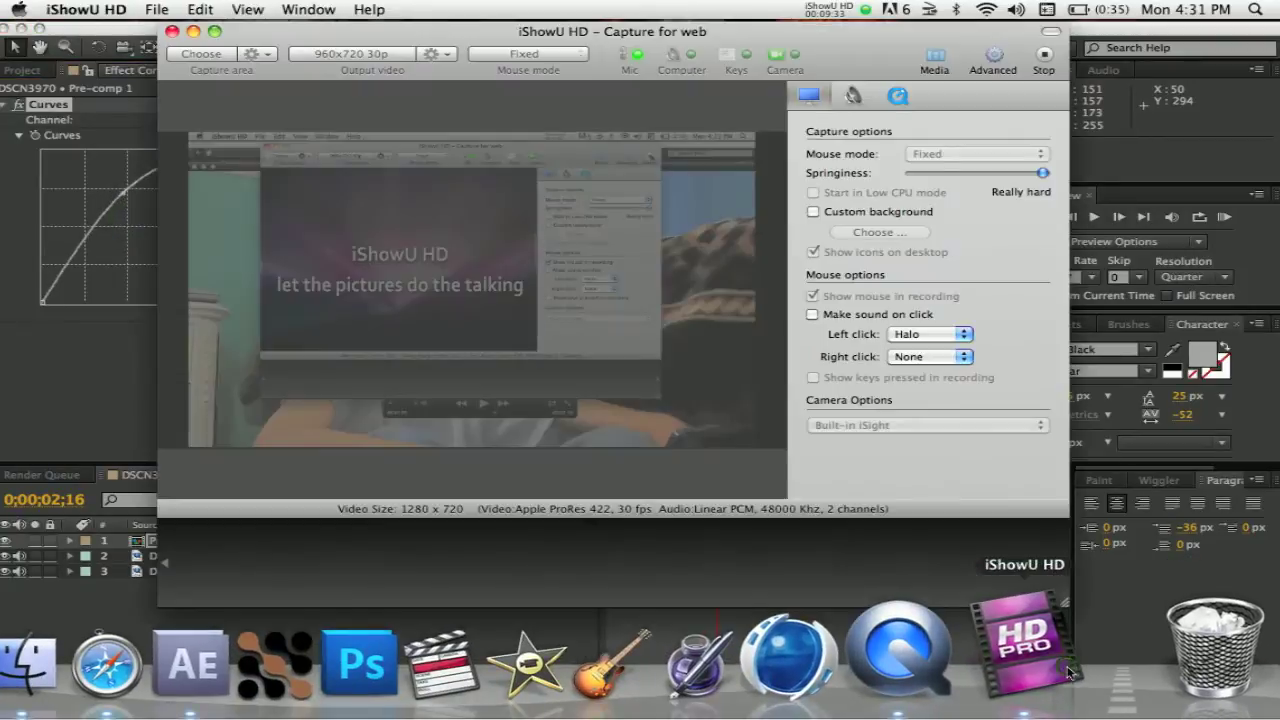
{"action": "left_click", "coordinate": [91, 303]}
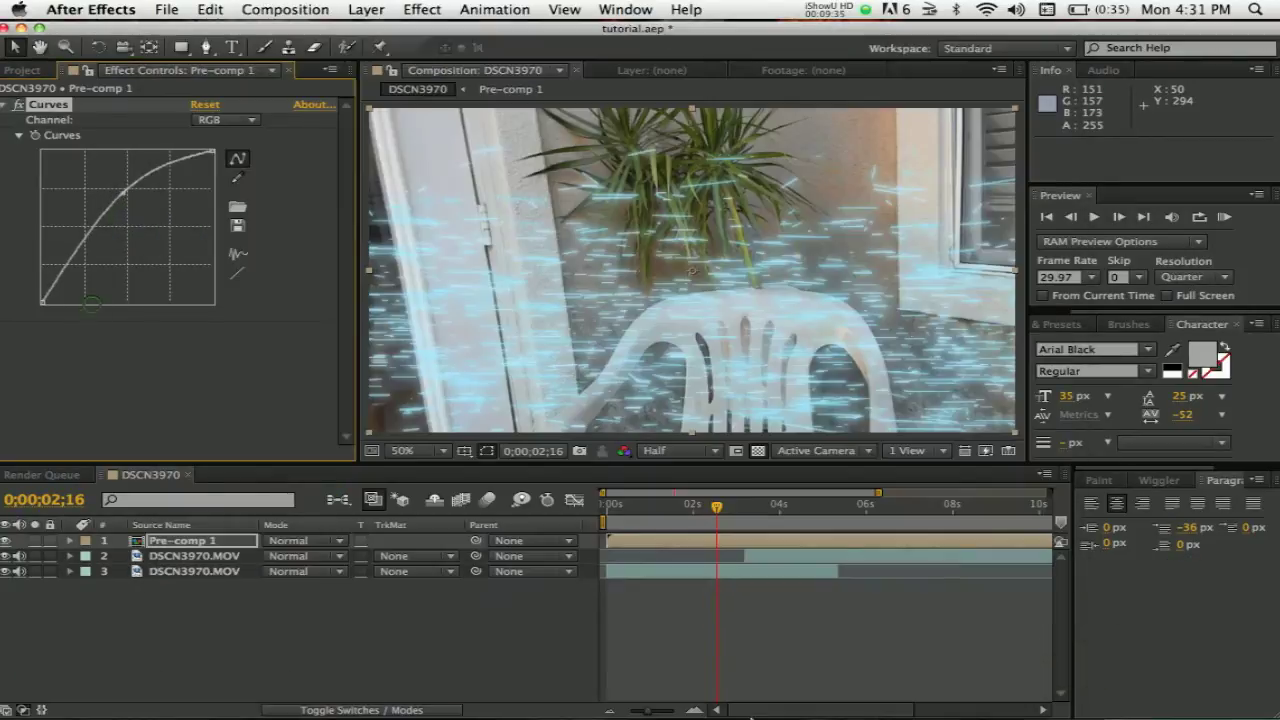
{"action": "left_click", "coordinate": [880, 660]}
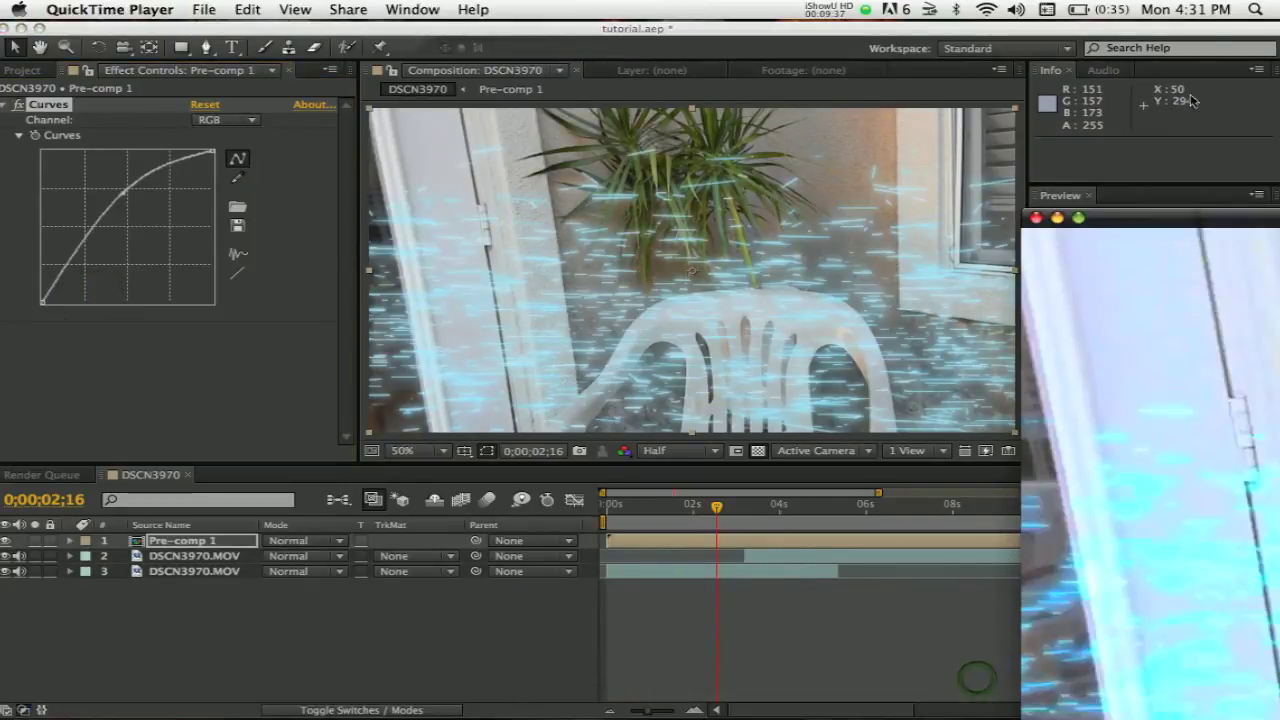
{"action": "left_click", "coordinate": [157, 367]}
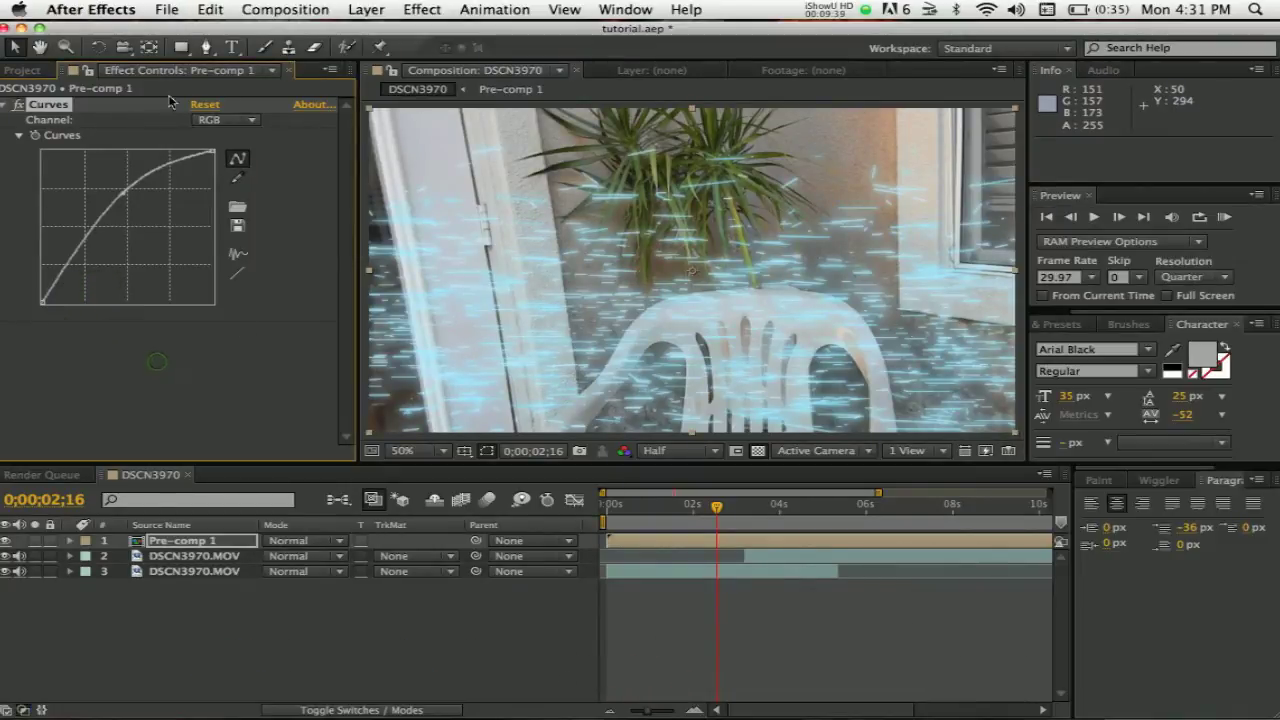
{"action": "left_click", "coordinate": [198, 115]}
{"action": "left_click", "coordinate": [208, 157]}
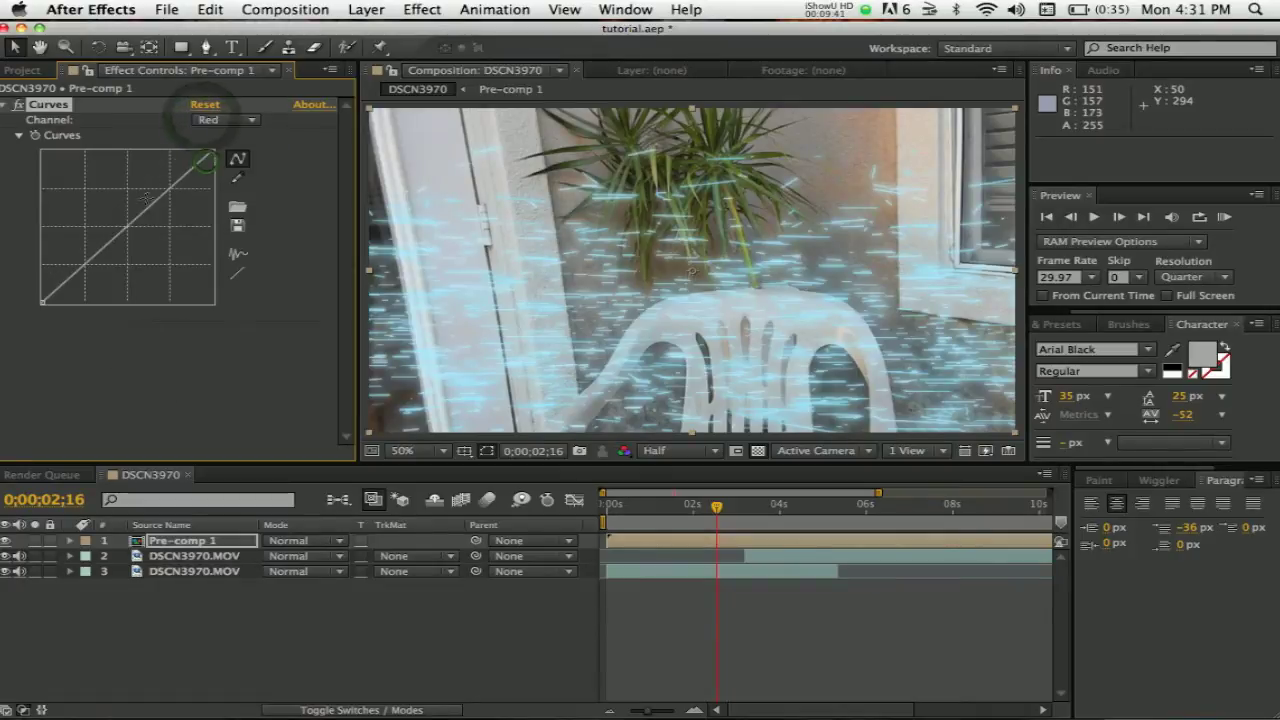
{"action": "left_click_drag", "start_coordinate": [136, 219], "coordinate": [152, 243]}
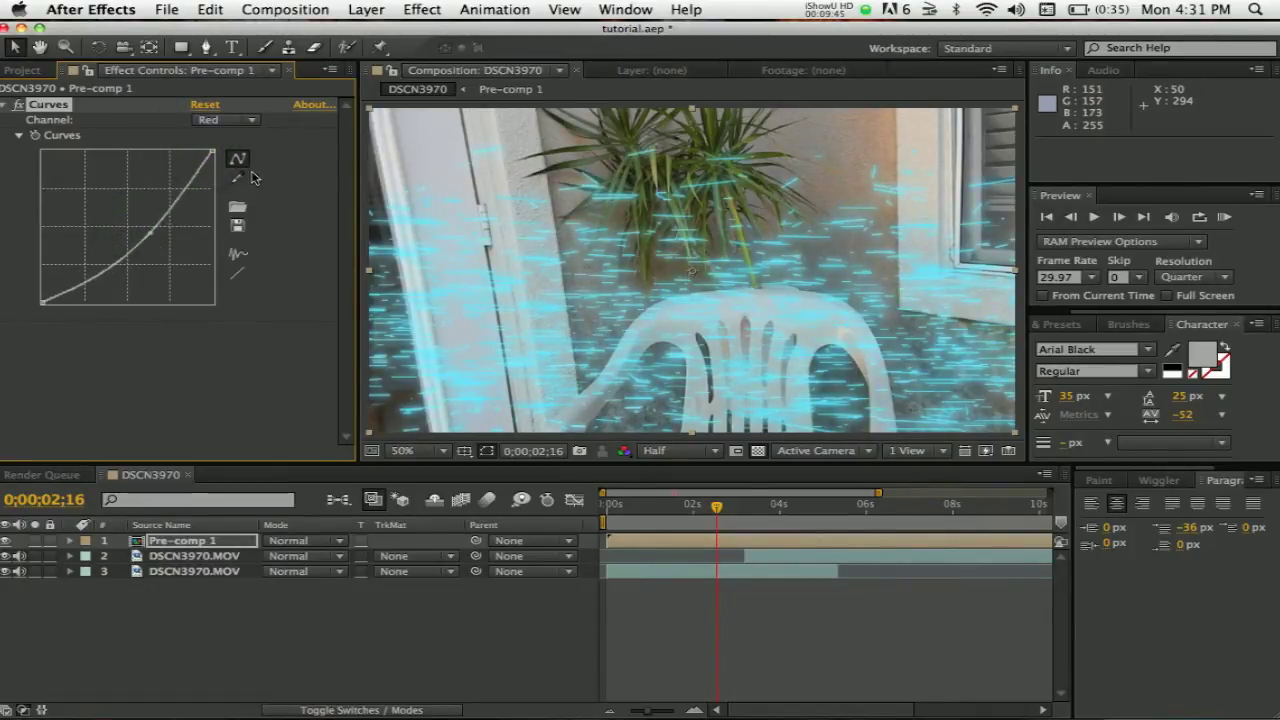
Step: Set Pre-comp 1's blending mode to Add and bend the red curve lower for strong cyan streaks
{"action": "left_click", "coordinate": [294, 563]}
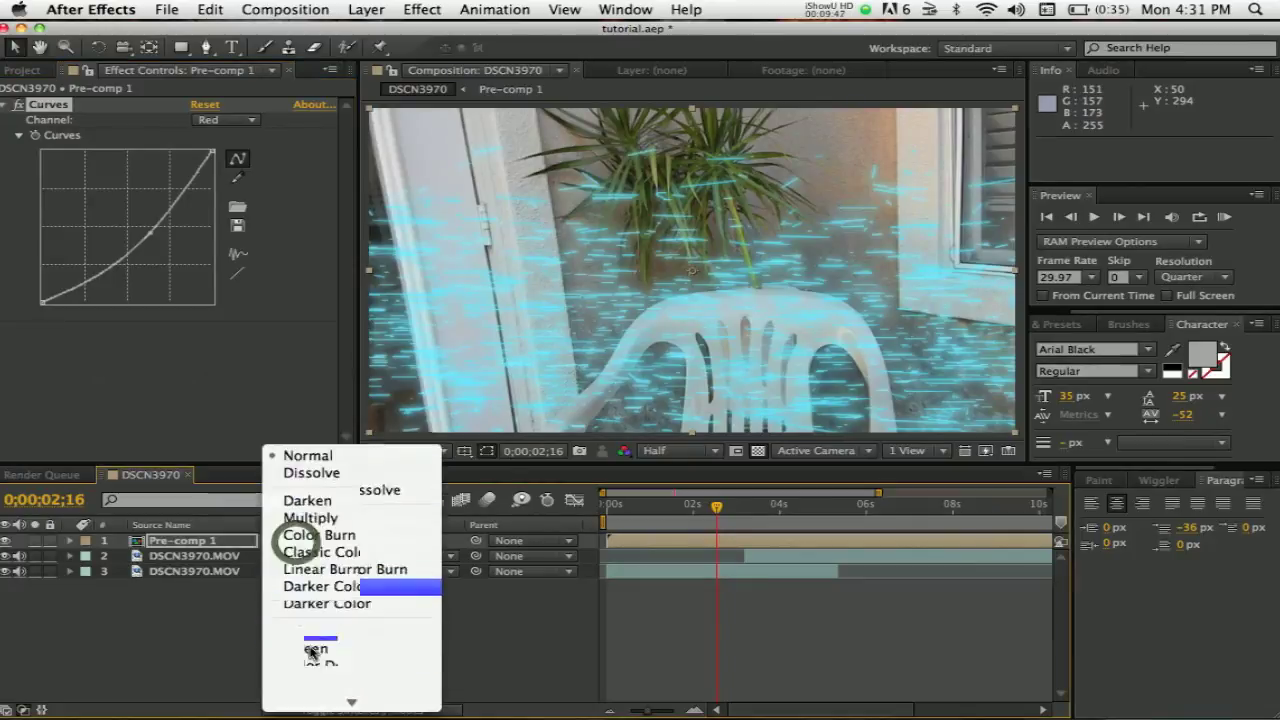
{"action": "left_click", "coordinate": [317, 583]}
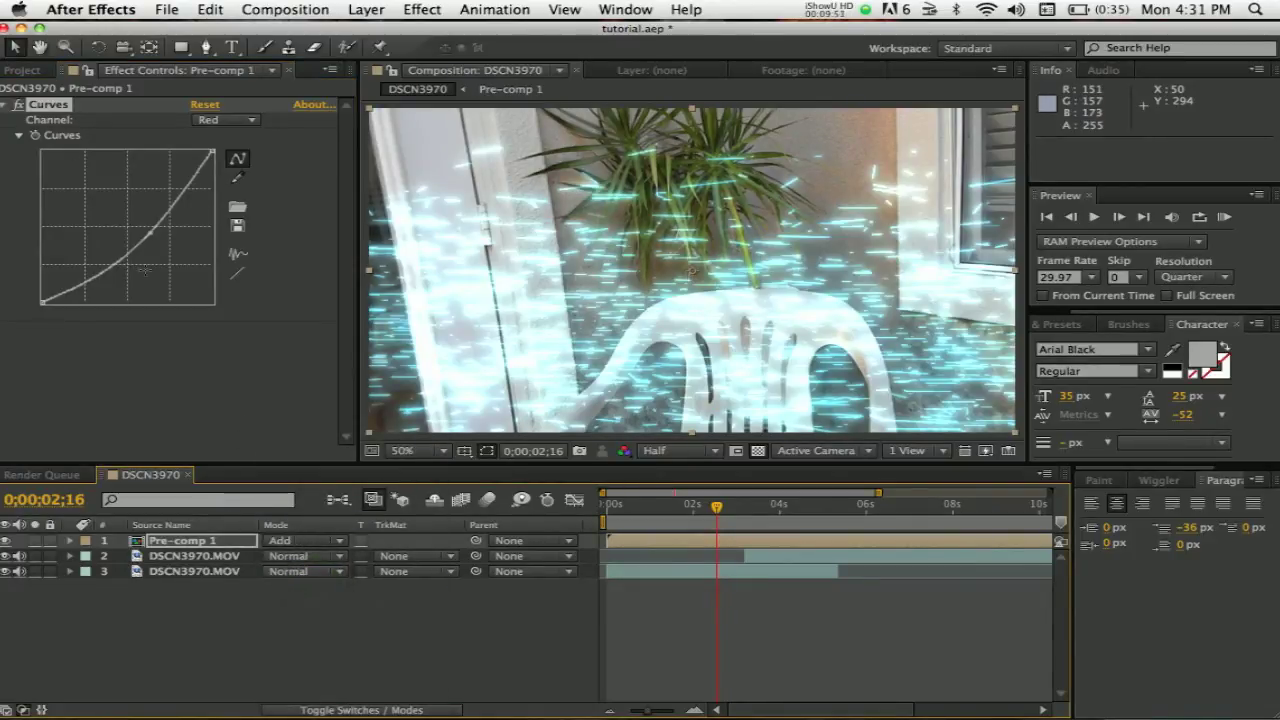
{"action": "mouse_move", "coordinate": [145, 240]}
{"action": "left_mouse_down"}
{"action": "mouse_move", "coordinate": [114, 229]}
{"action": "mouse_move", "coordinate": [135, 200]}
{"action": "mouse_move", "coordinate": [120, 214]}
{"action": "mouse_move", "coordinate": [188, 255]}
{"action": "mouse_move", "coordinate": [158, 231]}
{"action": "left_mouse_up"}
{"action": "key", "text": "super+z"}
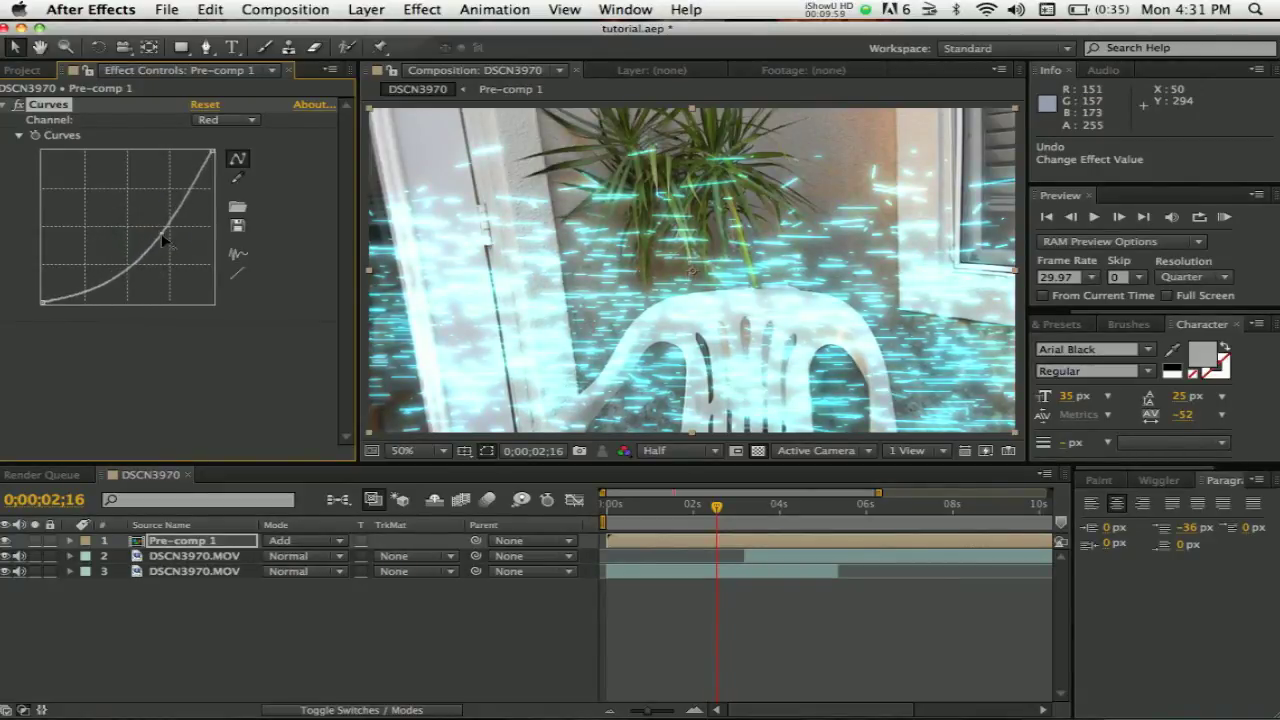
{"action": "mouse_move", "coordinate": [163, 240]}
{"action": "left_mouse_down"}
{"action": "mouse_move", "coordinate": [156, 258]}
{"action": "mouse_move", "coordinate": [170, 250]}
{"action": "left_mouse_up"}
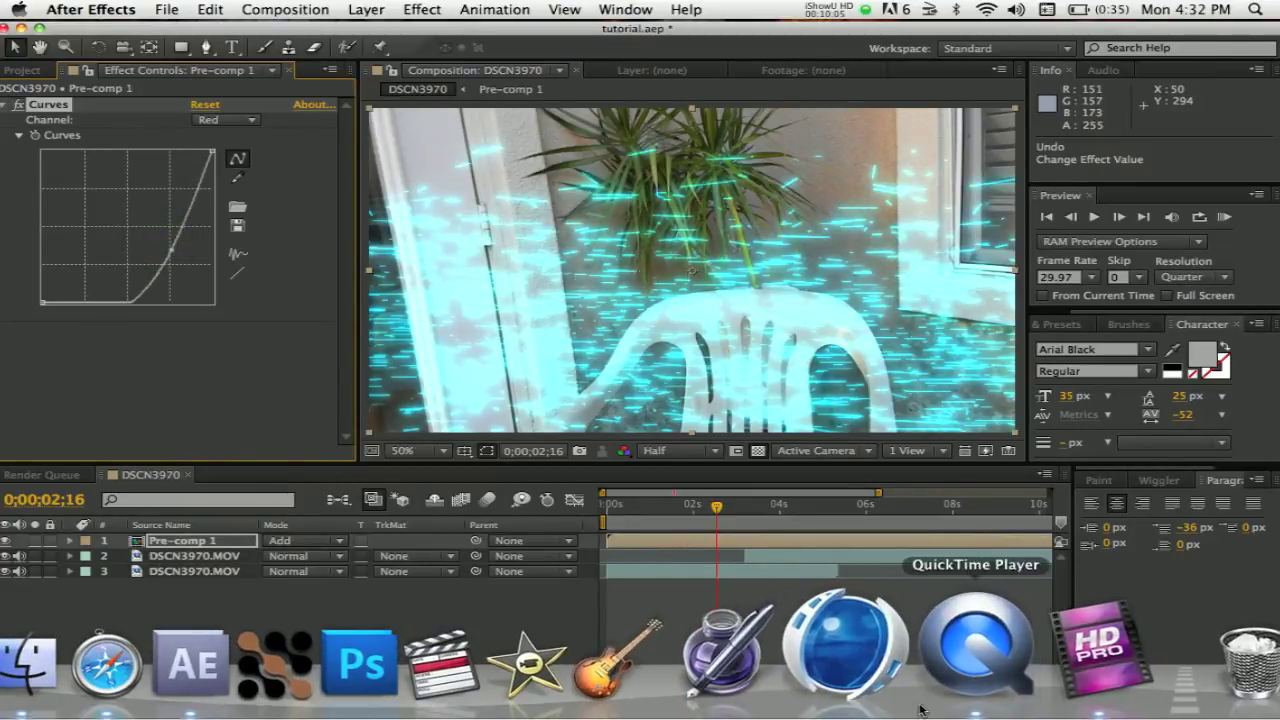
Step: Compare against the QuickTime reference, then add Distort > Mesh Warp to the Pre-comp 1 layer
{"action": "left_click", "coordinate": [940, 705]}
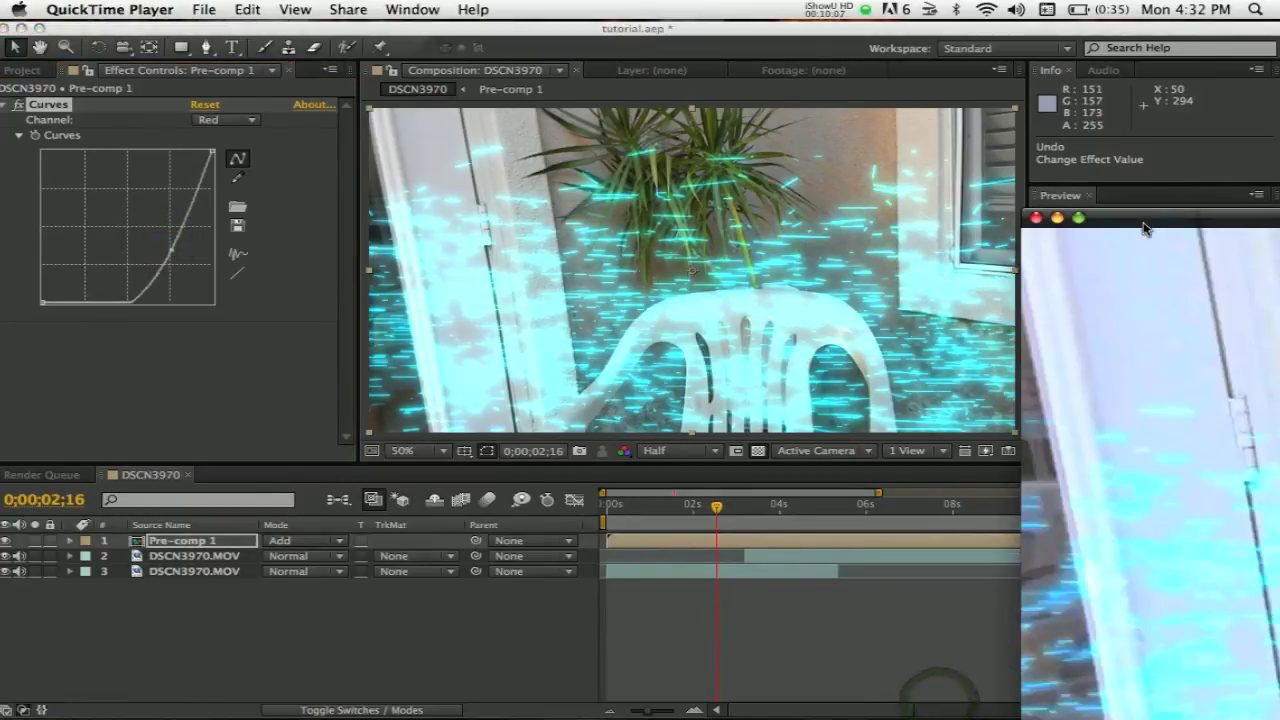
{"action": "left_click_drag", "start_coordinate": [1143, 224], "coordinate": [1147, 389]}
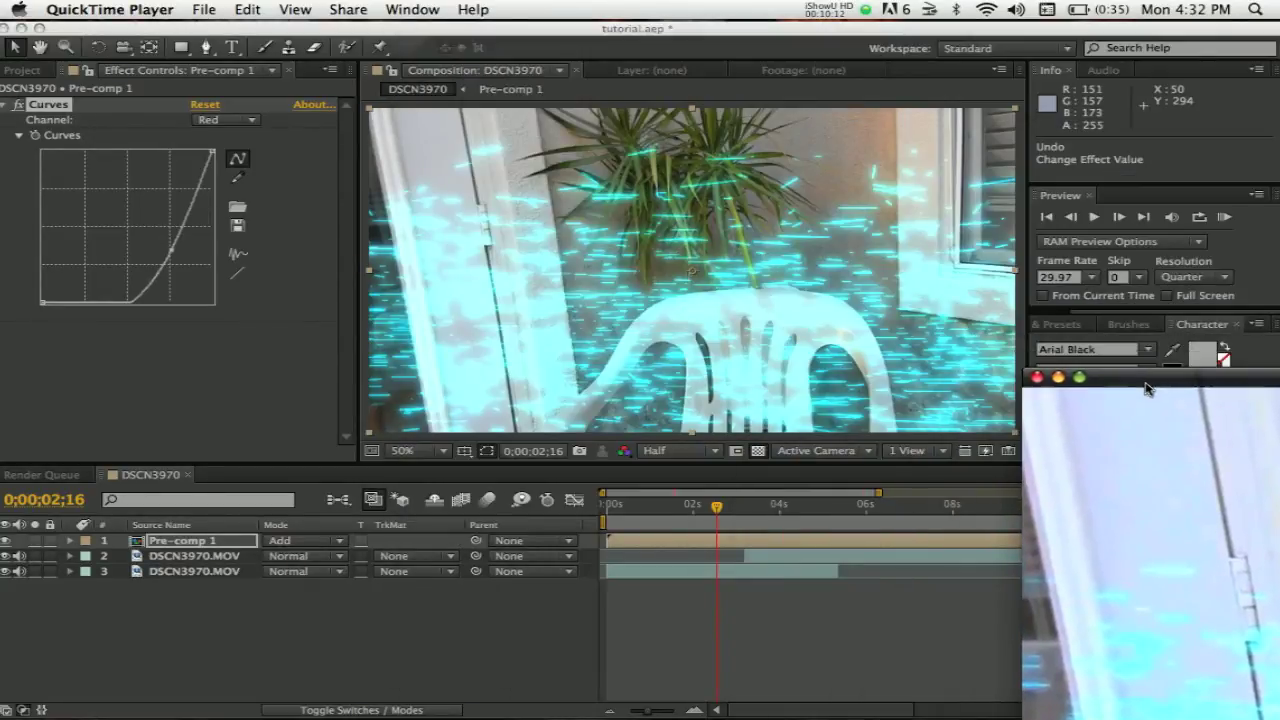
{"action": "left_click", "coordinate": [395, 626]}
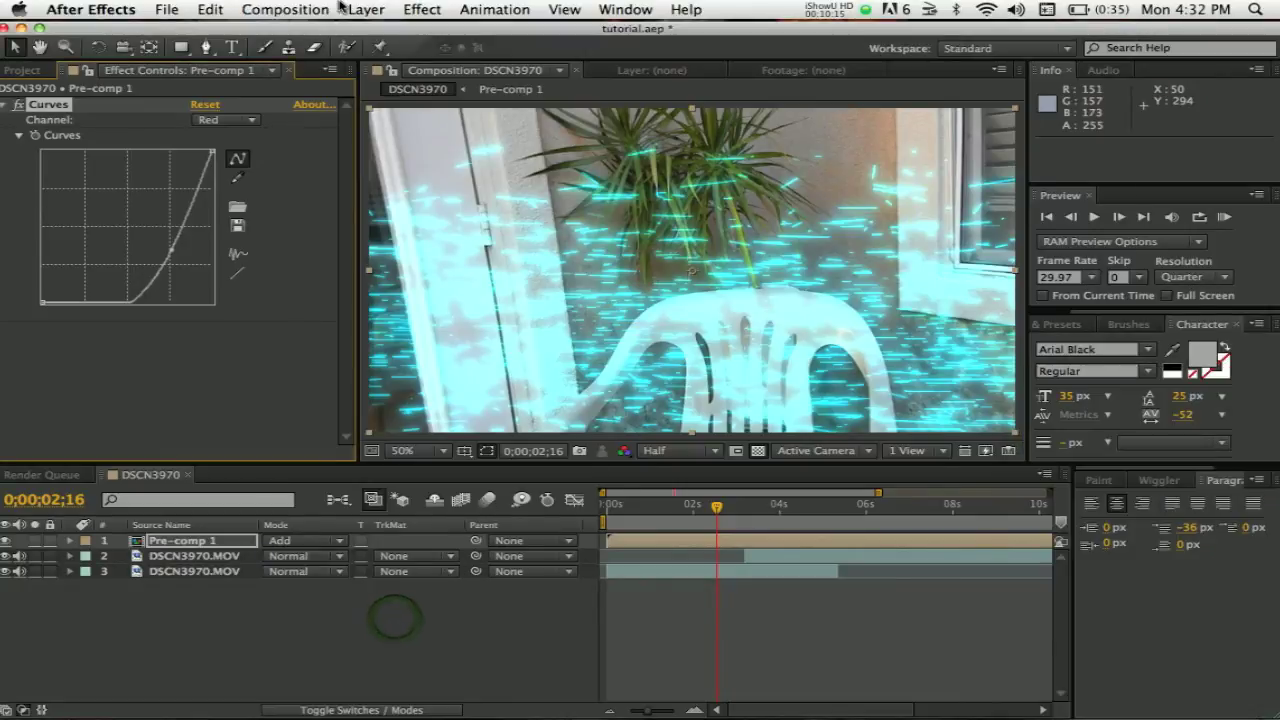
{"action": "left_click", "coordinate": [196, 540]}
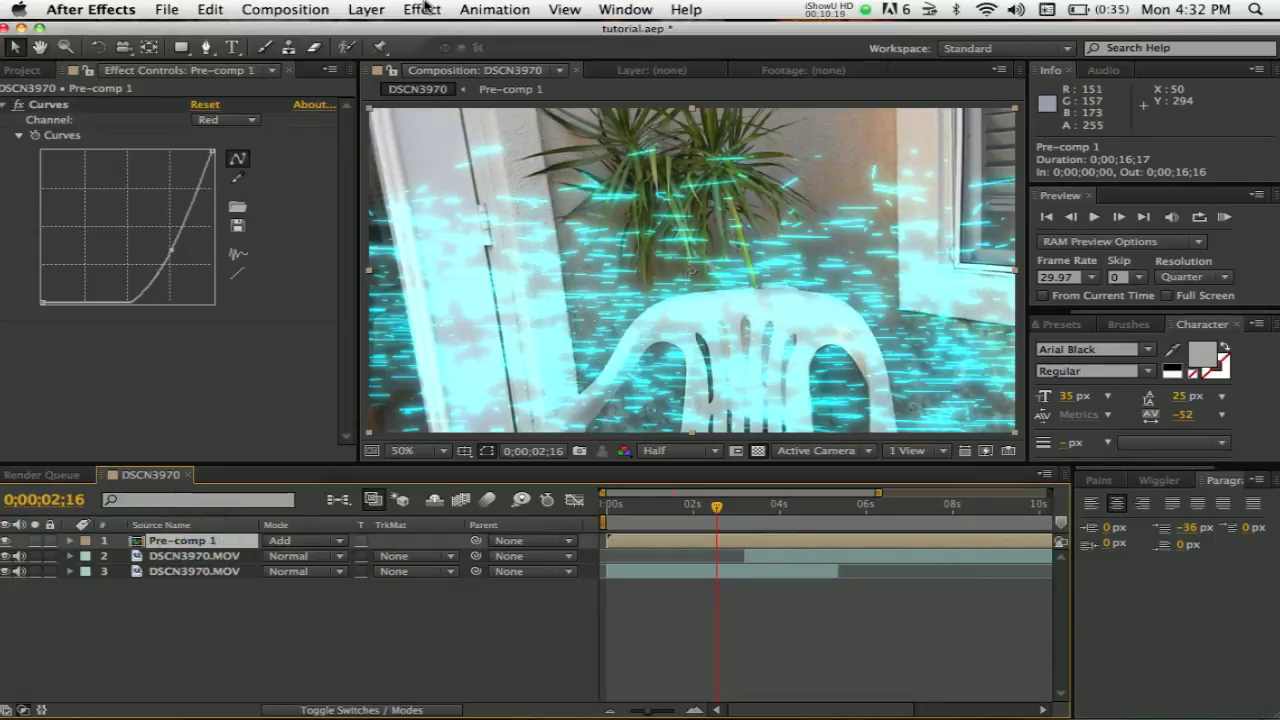
{"action": "left_click", "coordinate": [423, 9]}
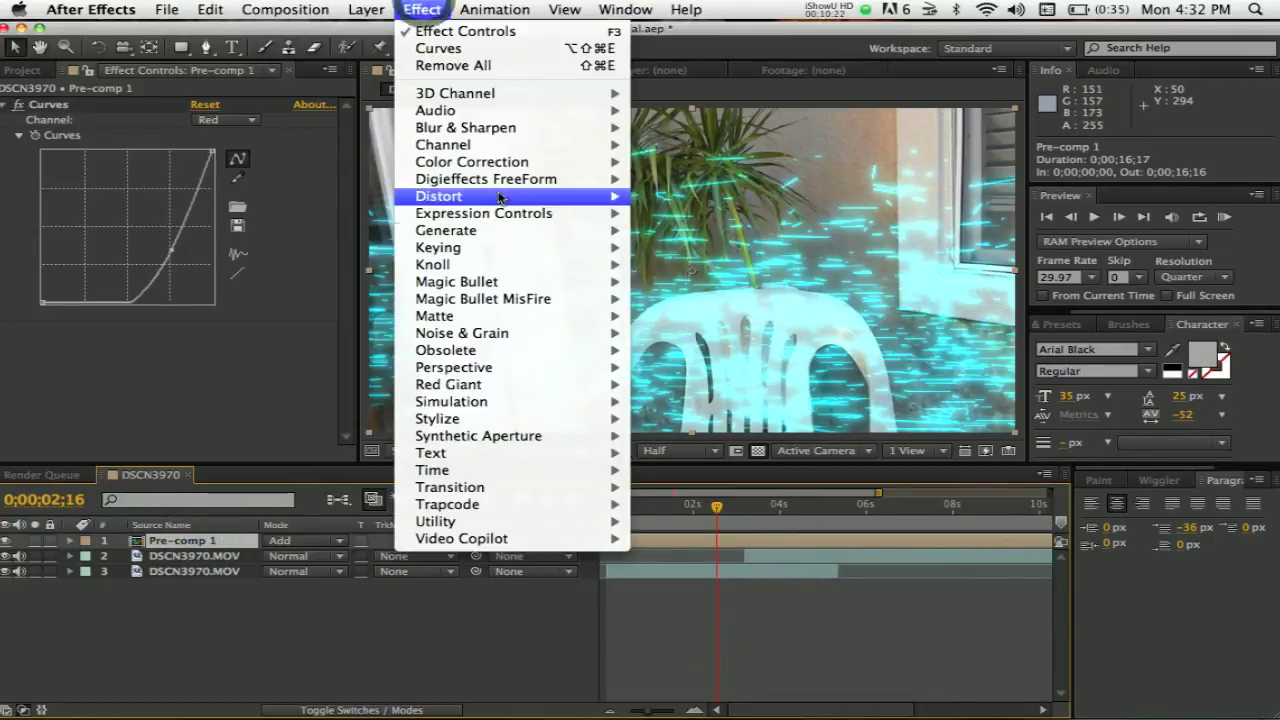
{"action": "mouse_move", "coordinate": [501, 205]}
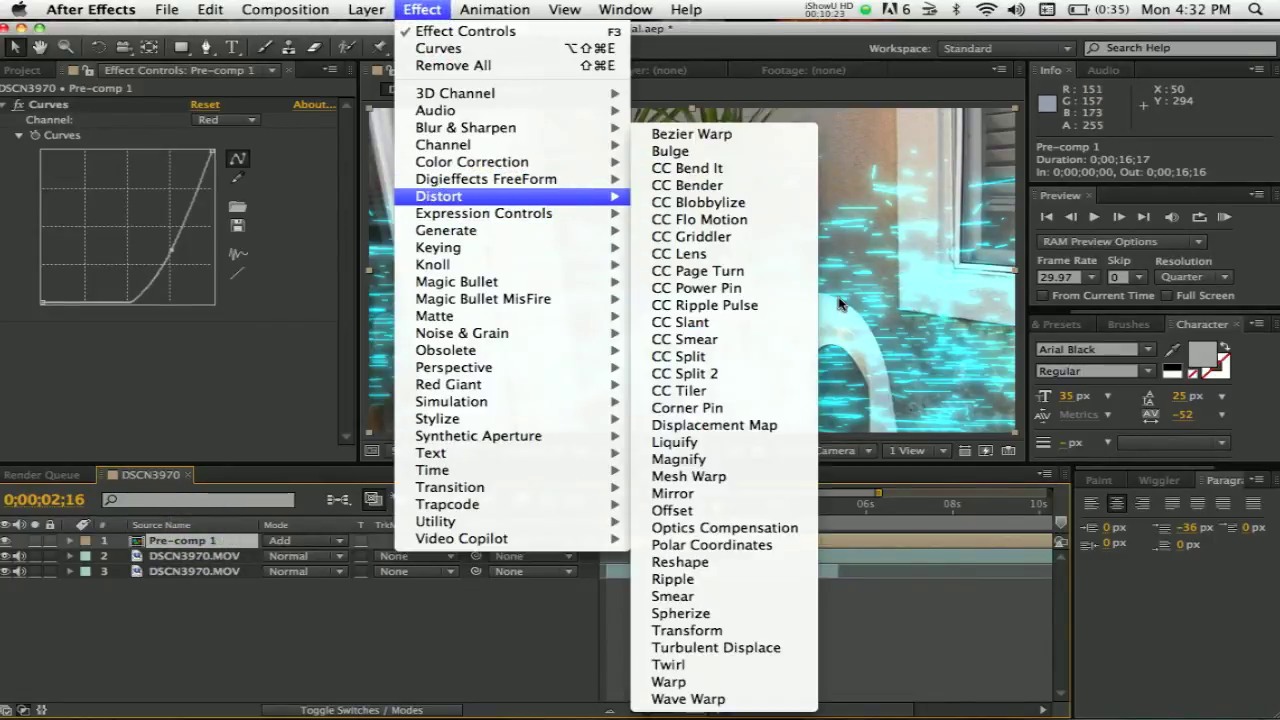
{"action": "left_click", "coordinate": [766, 480]}
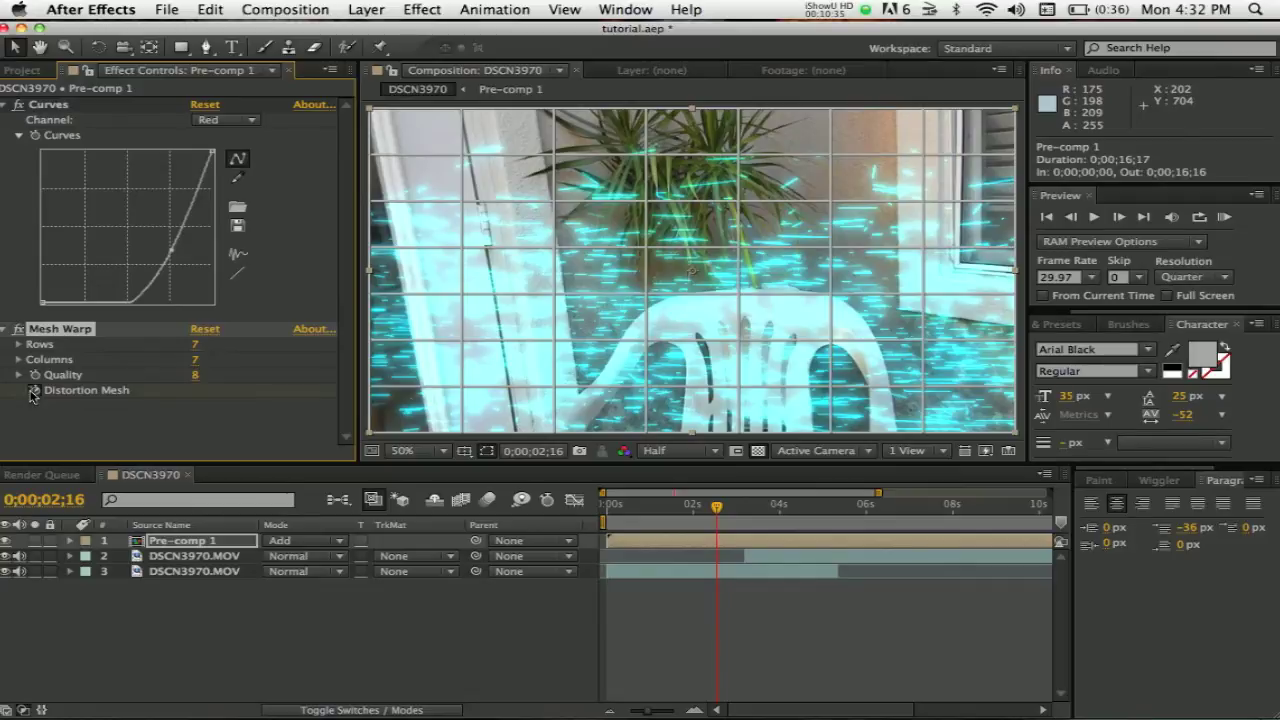
Step: Set Mesh Warp to 4 columns and 4 rows, and move the playhead to 0;00;03;04
{"action": "left_click_drag", "start_coordinate": [194, 360], "coordinate": [194, 359]}
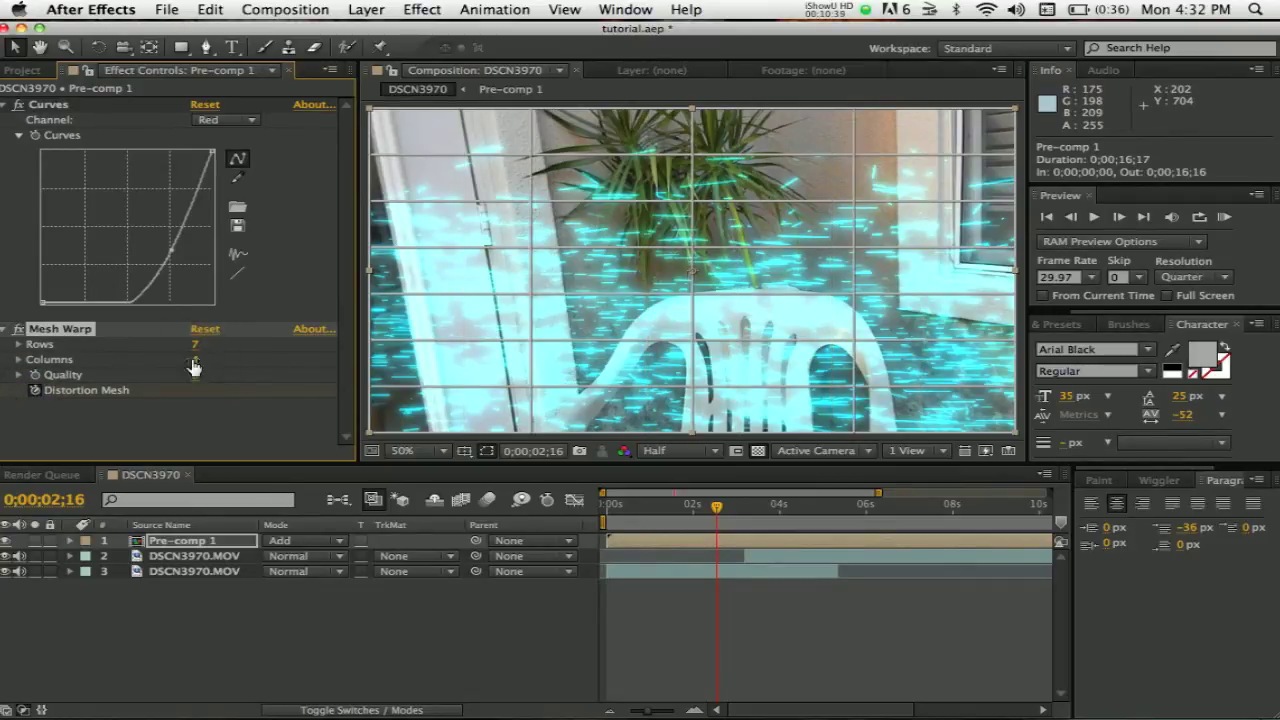
{"action": "type", "text": "4"}
{"action": "key", "text": "Return"}
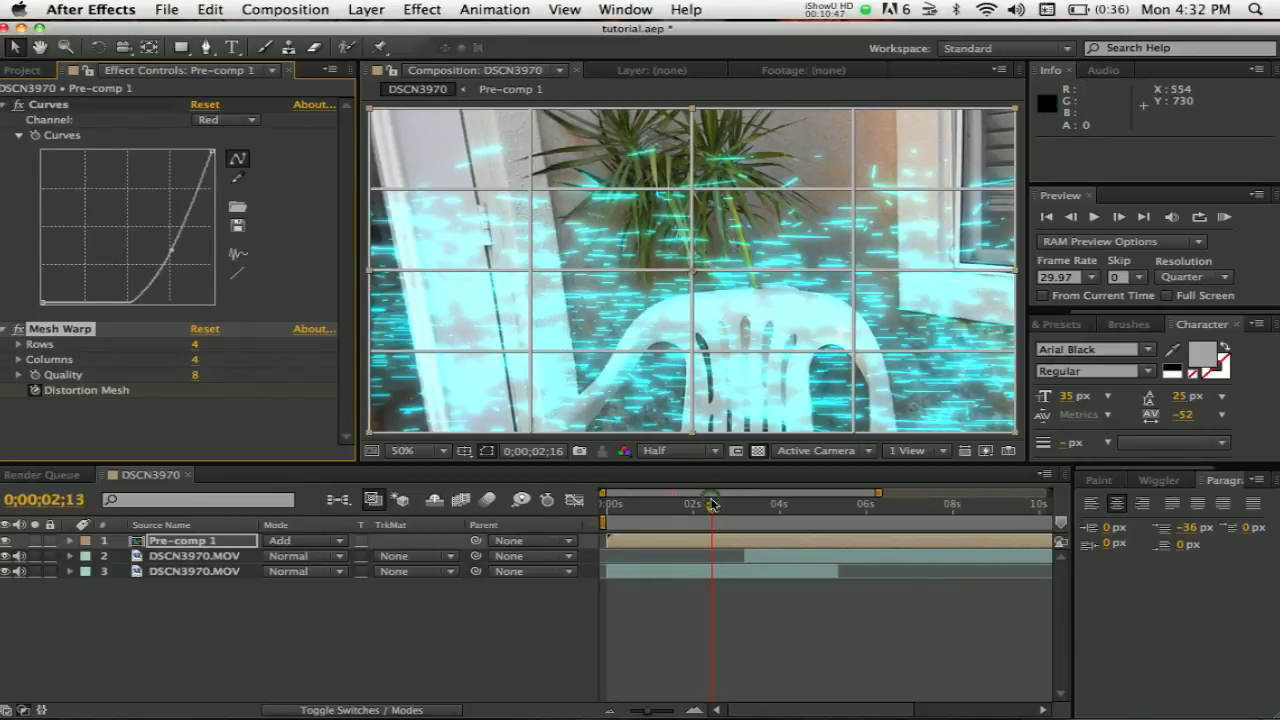
{"action": "left_click_drag", "start_coordinate": [712, 503], "coordinate": [743, 512]}
{"action": "mouse_move", "coordinate": [980, 716]}
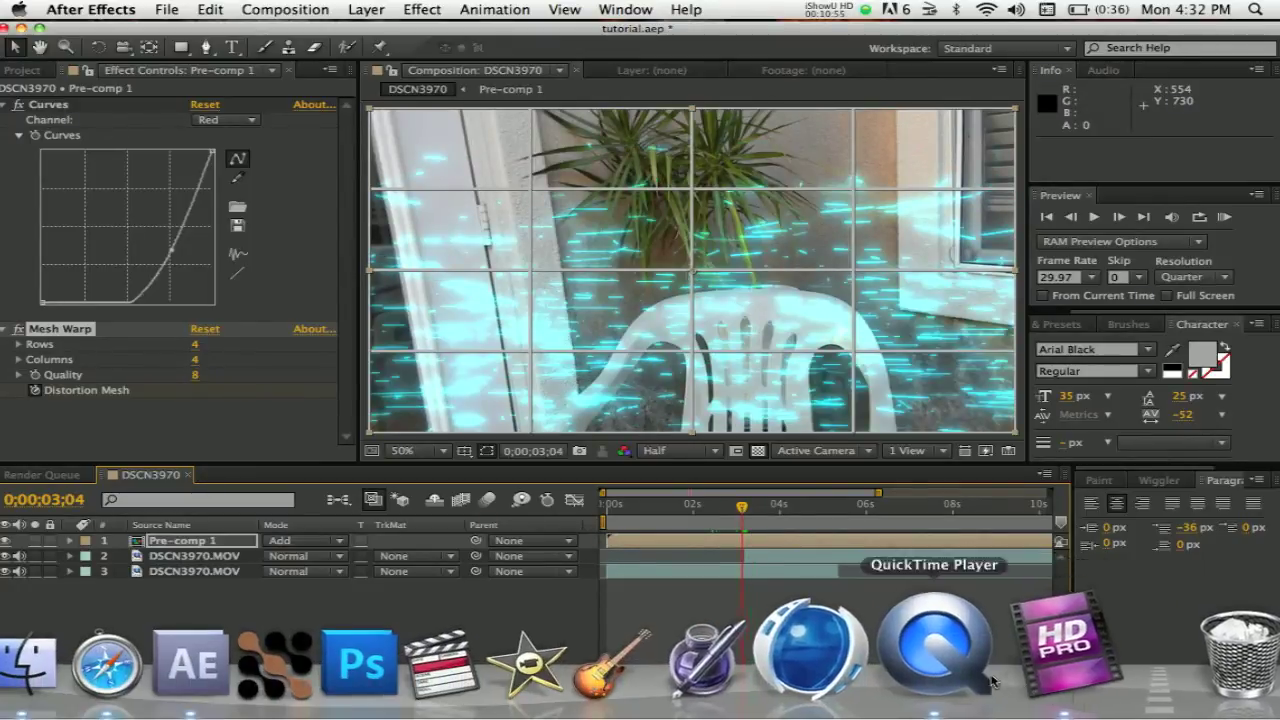
{"action": "left_click", "coordinate": [815, 634]}
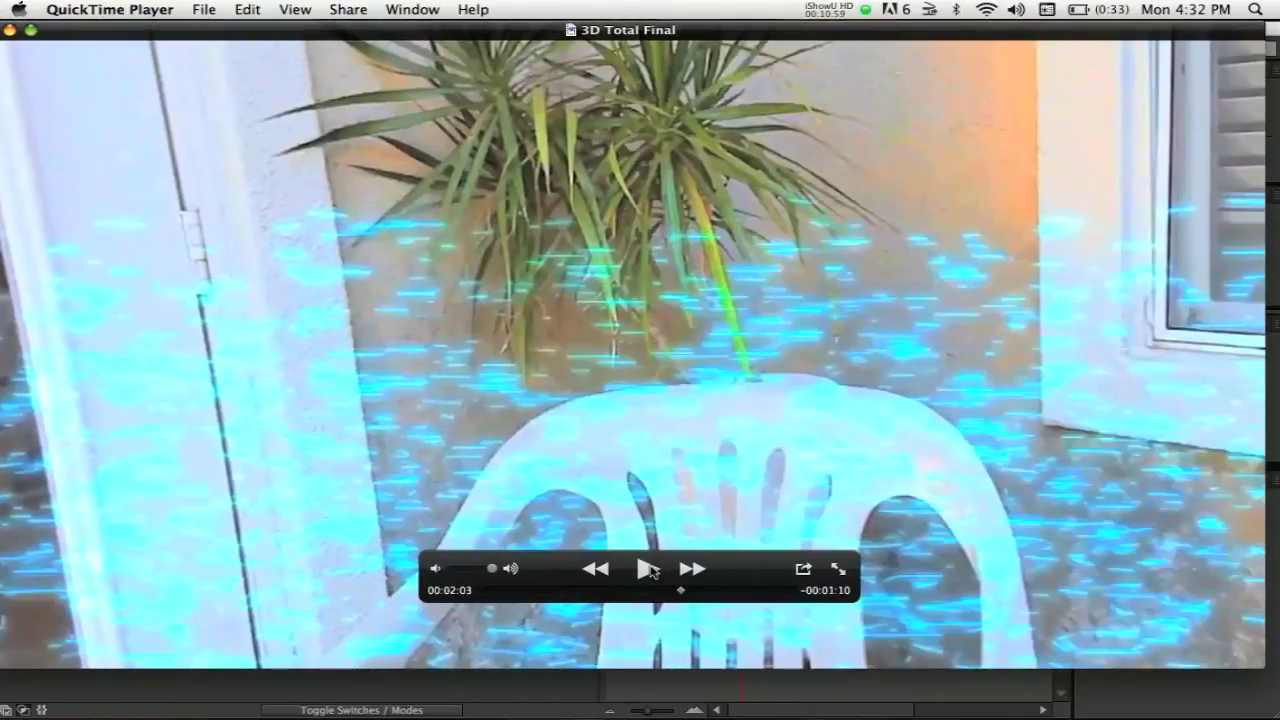
{"action": "left_click", "coordinate": [648, 568]}
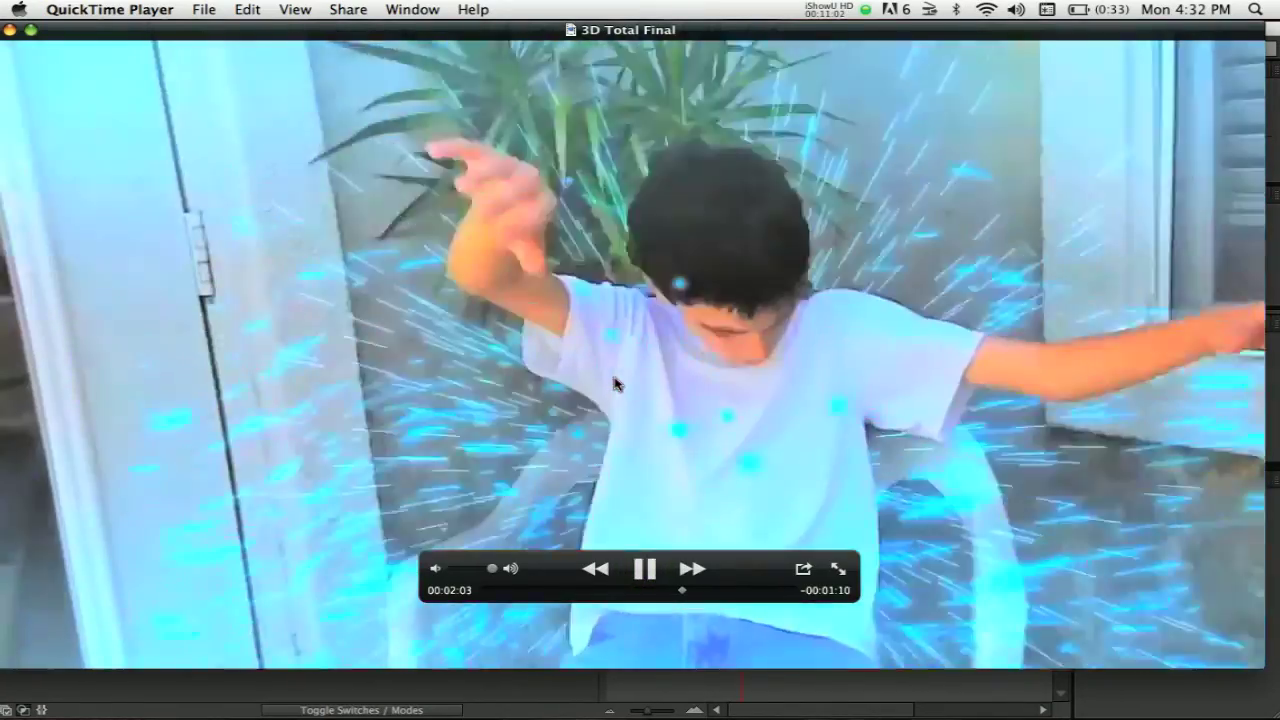
{"action": "left_click", "coordinate": [614, 383]}
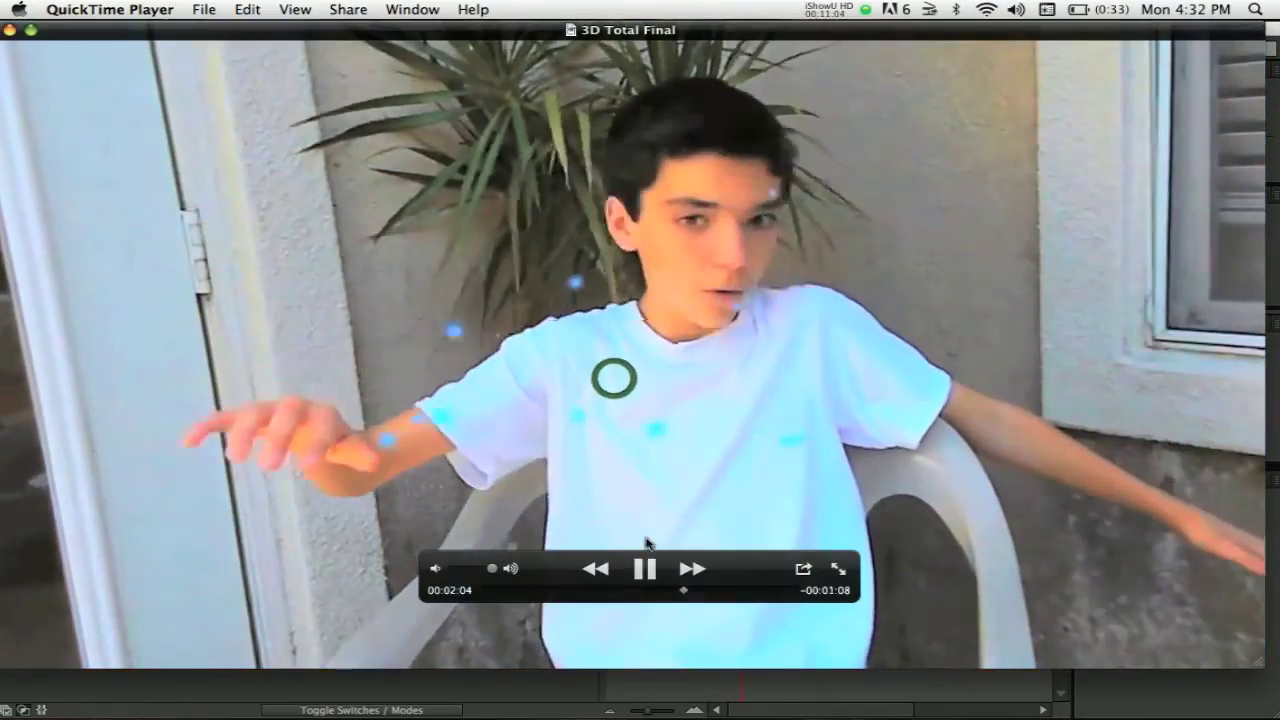
{"action": "left_click", "coordinate": [647, 566]}
{"action": "left_click_drag", "start_coordinate": [684, 594], "coordinate": [681, 597]}
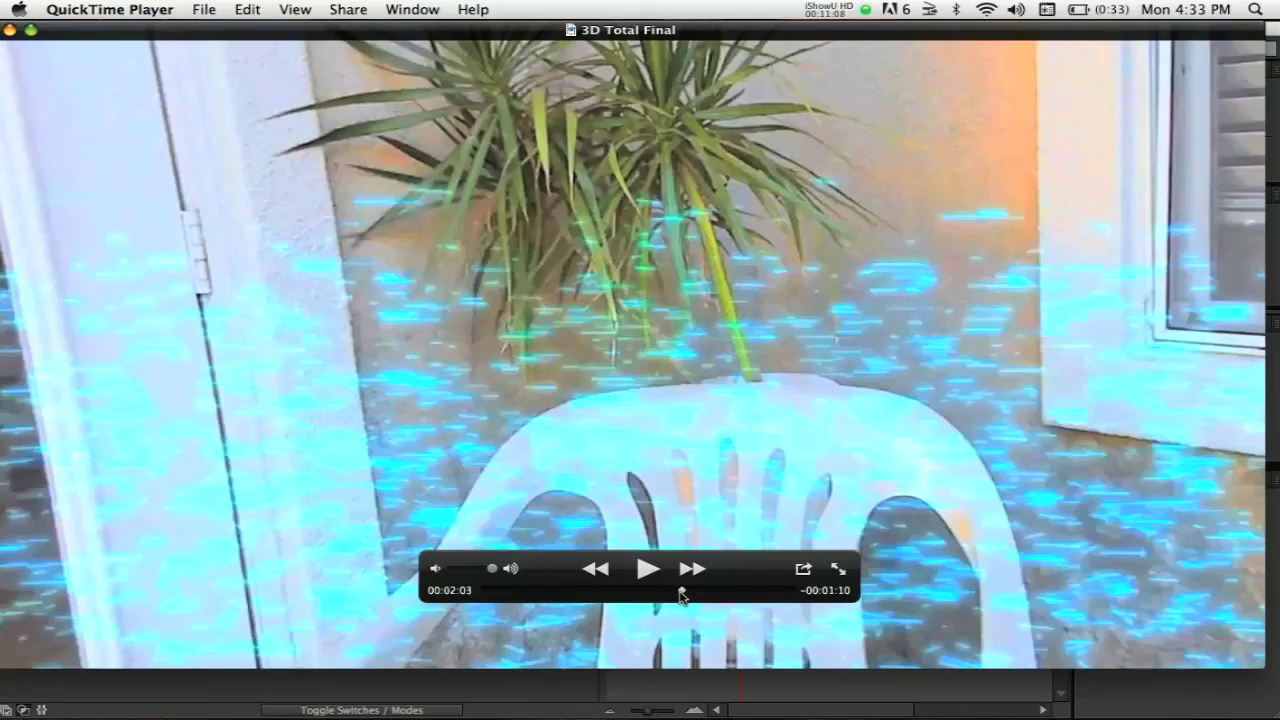
{"action": "left_click_drag", "start_coordinate": [681, 597], "coordinate": [681, 597]}
{"action": "left_click_drag", "start_coordinate": [681, 597], "coordinate": [684, 596]}
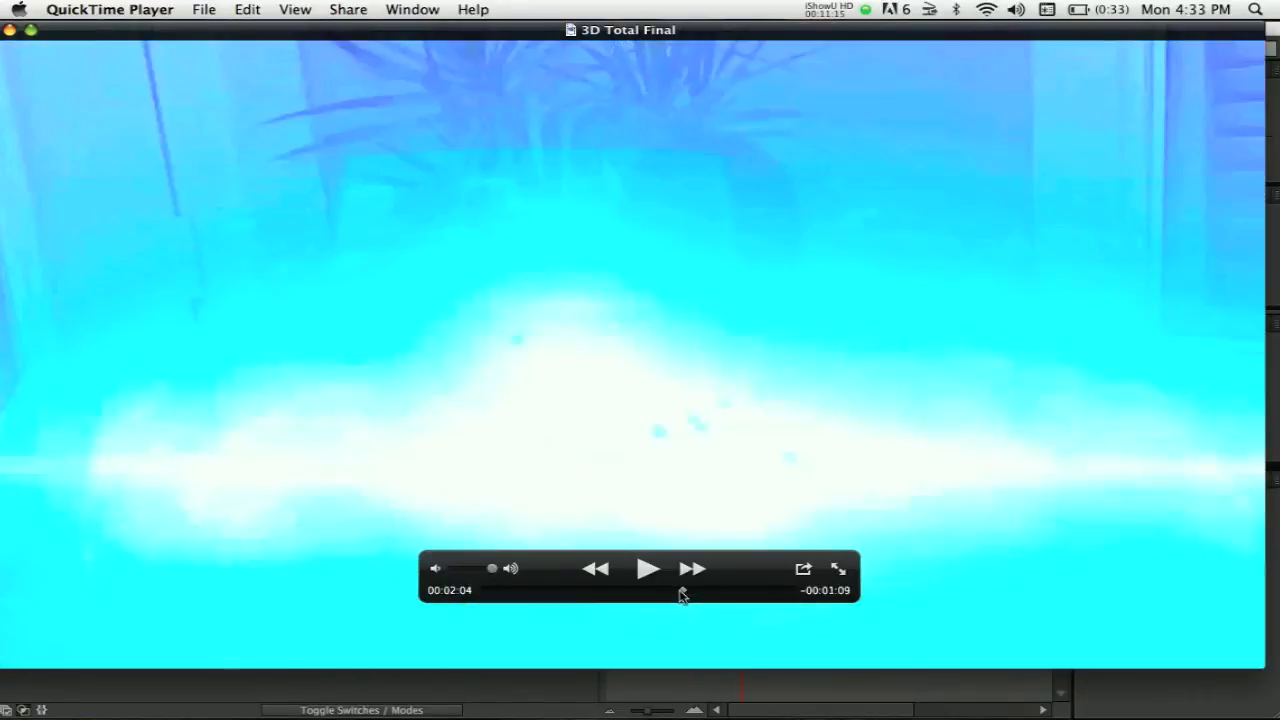
{"action": "key", "text": "super+w"}
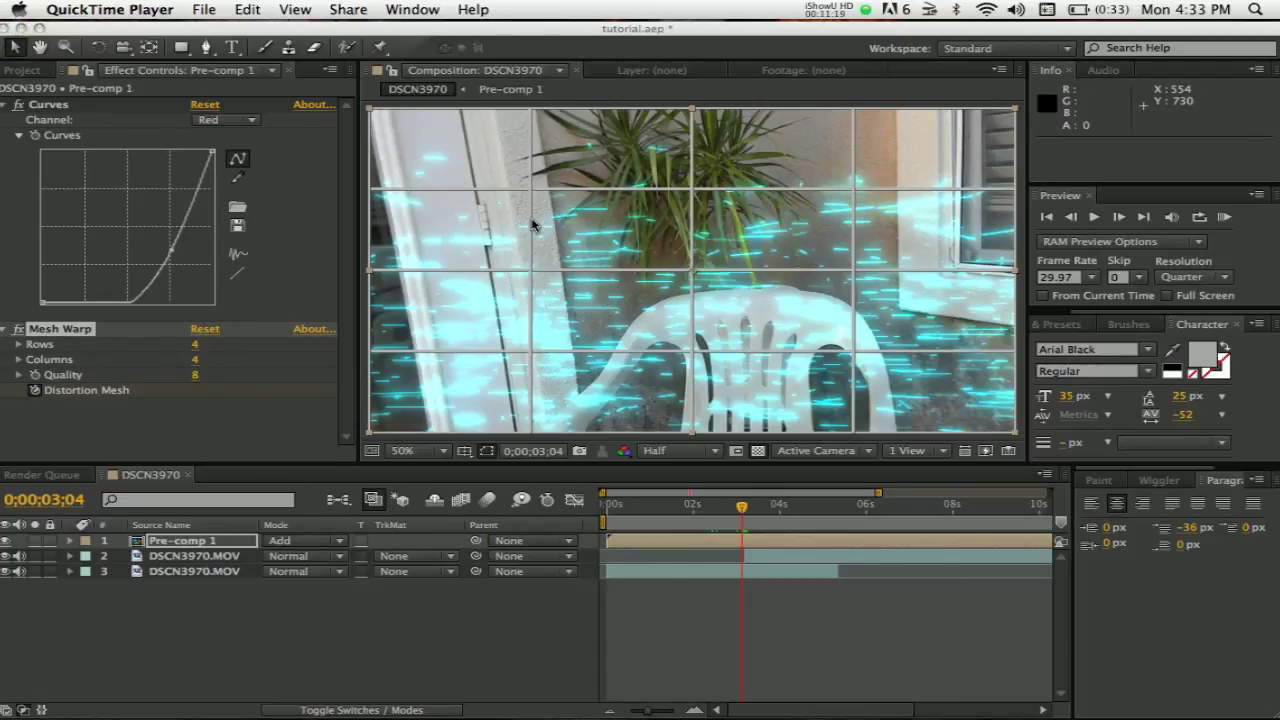
Step: Drag the central mesh points right over the chair and down-left beside the window
{"action": "left_click", "coordinate": [531, 270]}
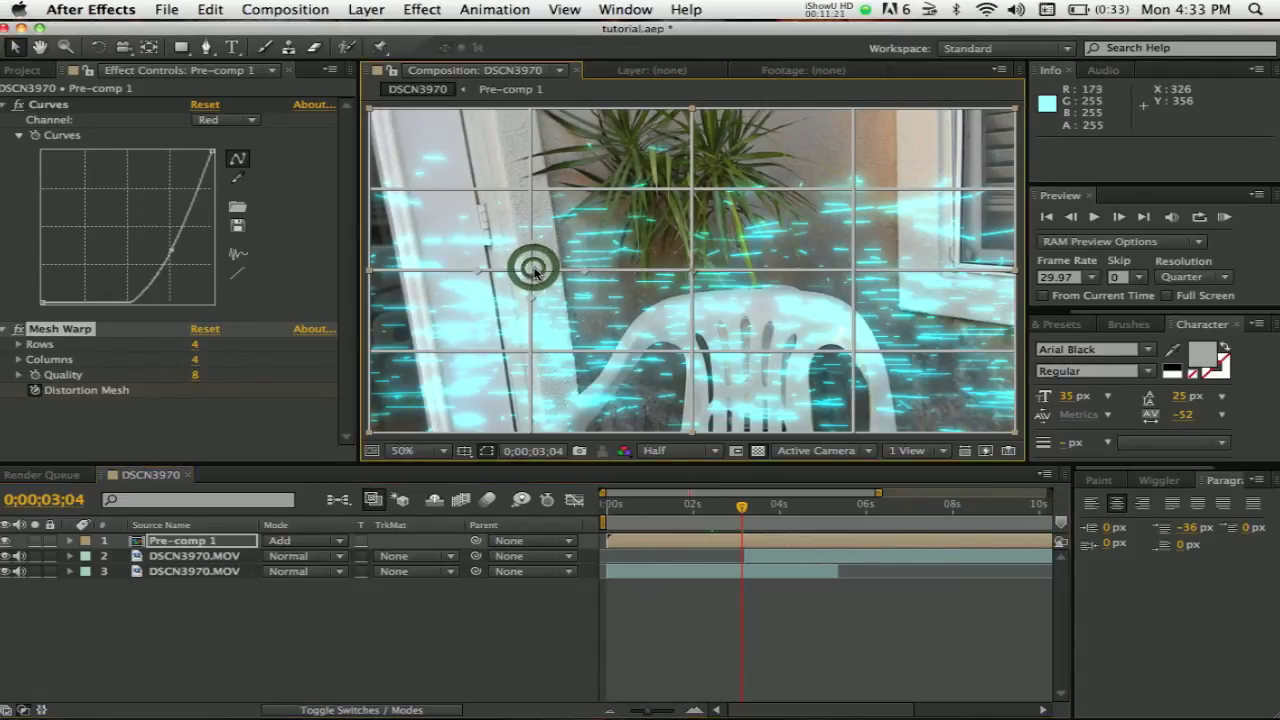
{"action": "left_click_drag", "start_coordinate": [533, 270], "coordinate": [588, 260]}
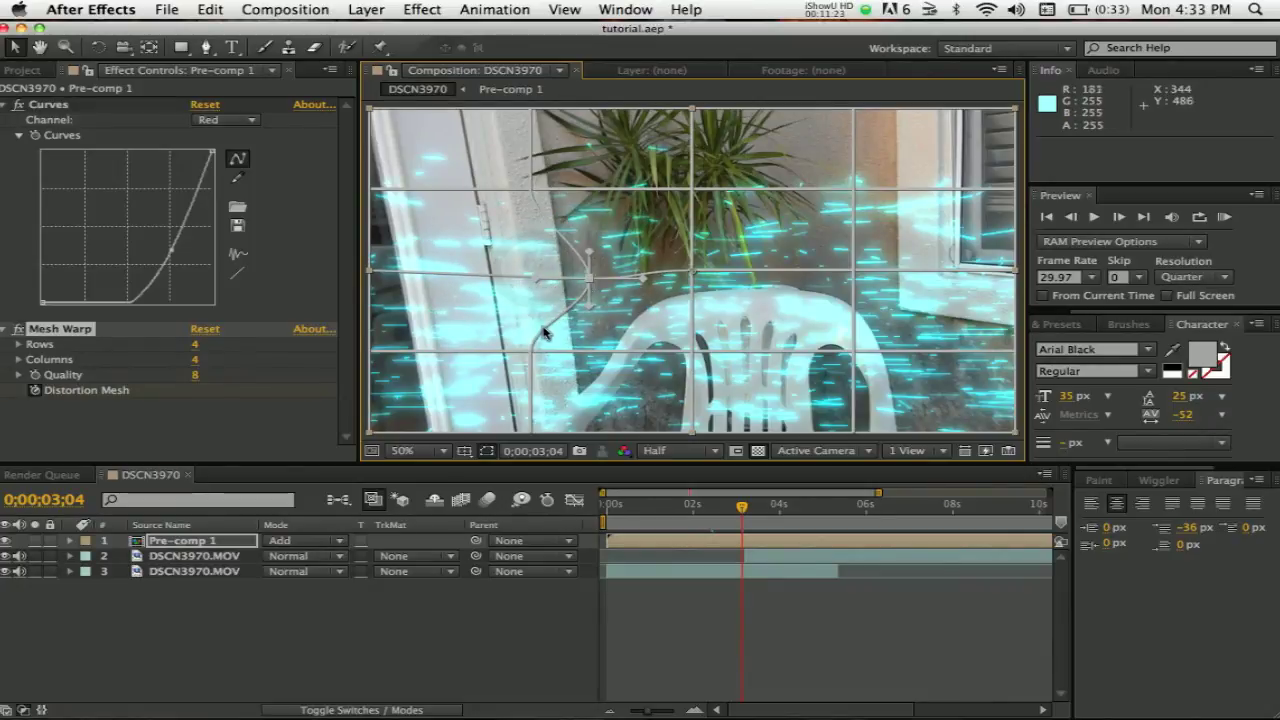
{"action": "left_click_drag", "start_coordinate": [531, 350], "coordinate": [572, 360]}
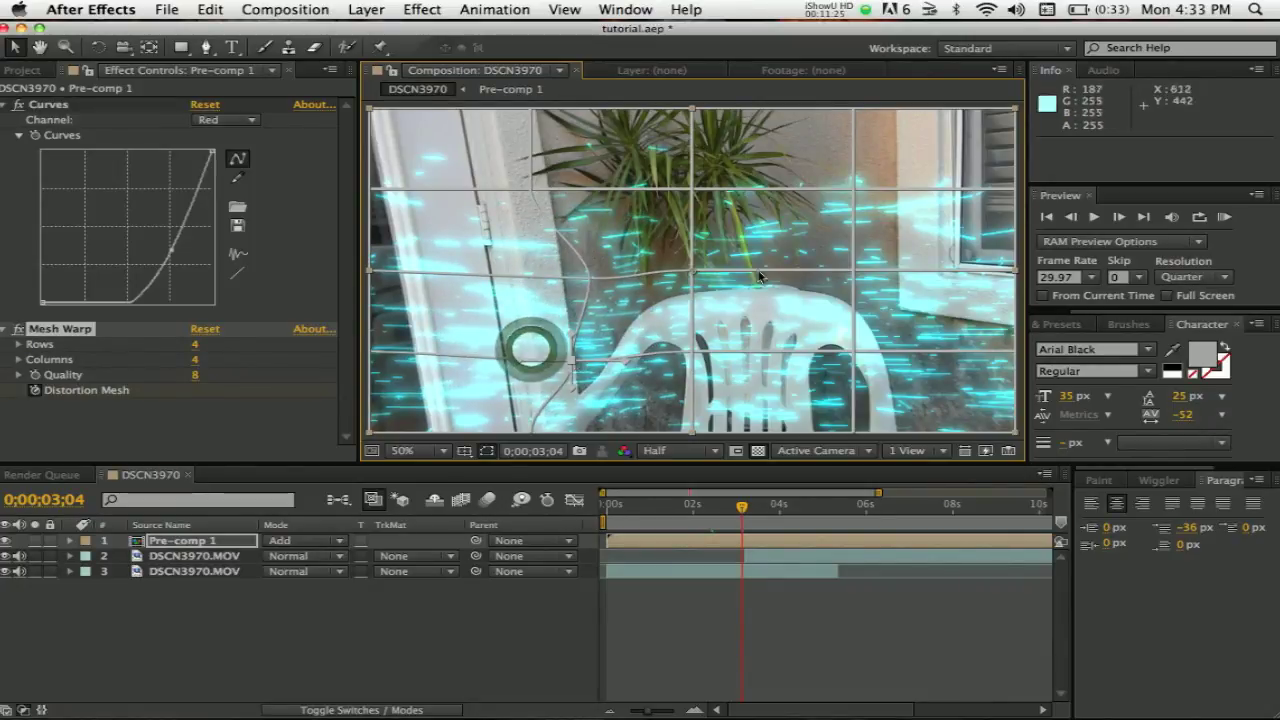
{"action": "left_click_drag", "start_coordinate": [847, 190], "coordinate": [830, 224]}
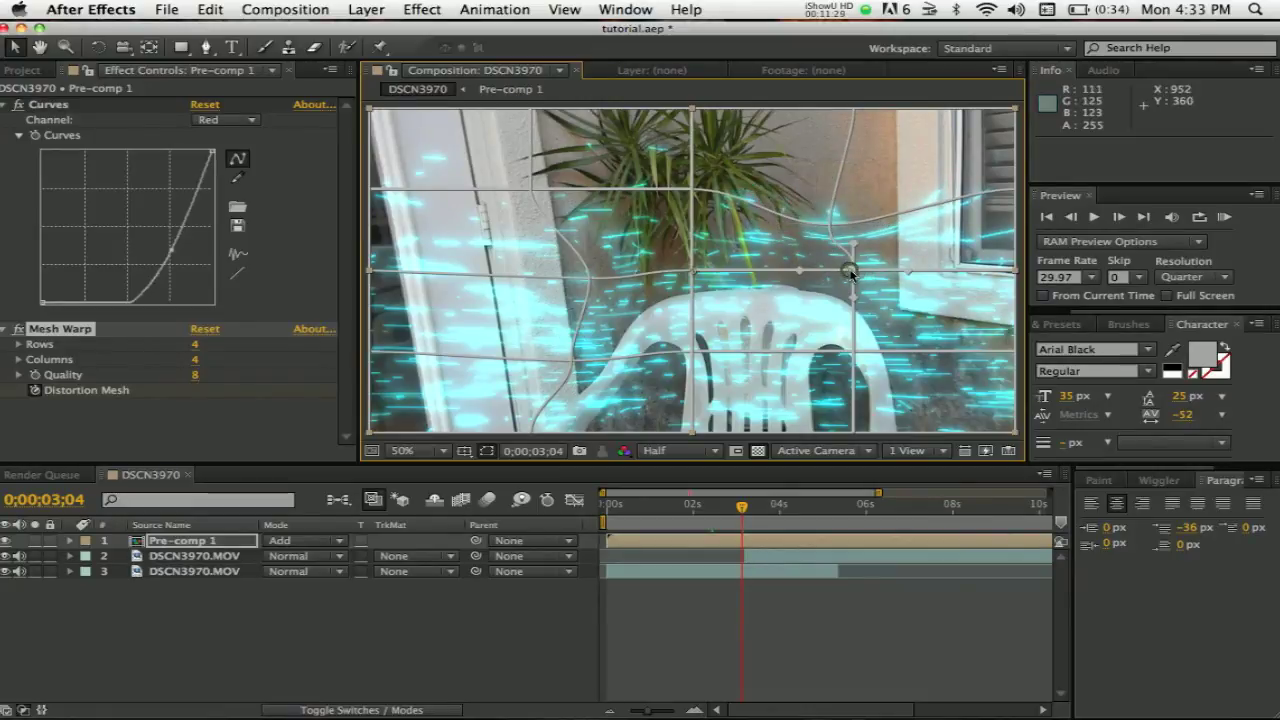
{"action": "left_click", "coordinate": [850, 270]}
{"action": "left_click", "coordinate": [853, 350]}
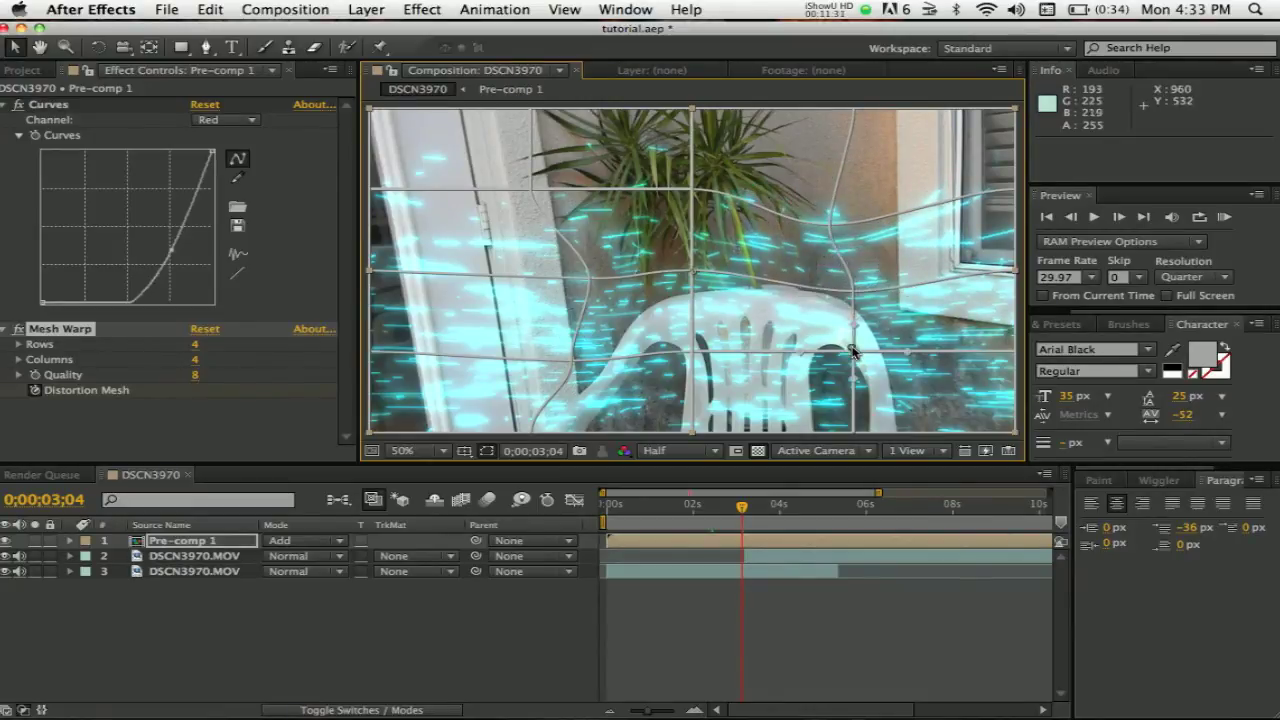
{"action": "left_click_drag", "start_coordinate": [853, 350], "coordinate": [836, 348]}
Step: Pull the right-edge and corner mesh points inward, and drag the left-edge point right
{"action": "left_click", "coordinate": [1016, 190]}
{"action": "left_click_drag", "start_coordinate": [1015, 190], "coordinate": [969, 212]}
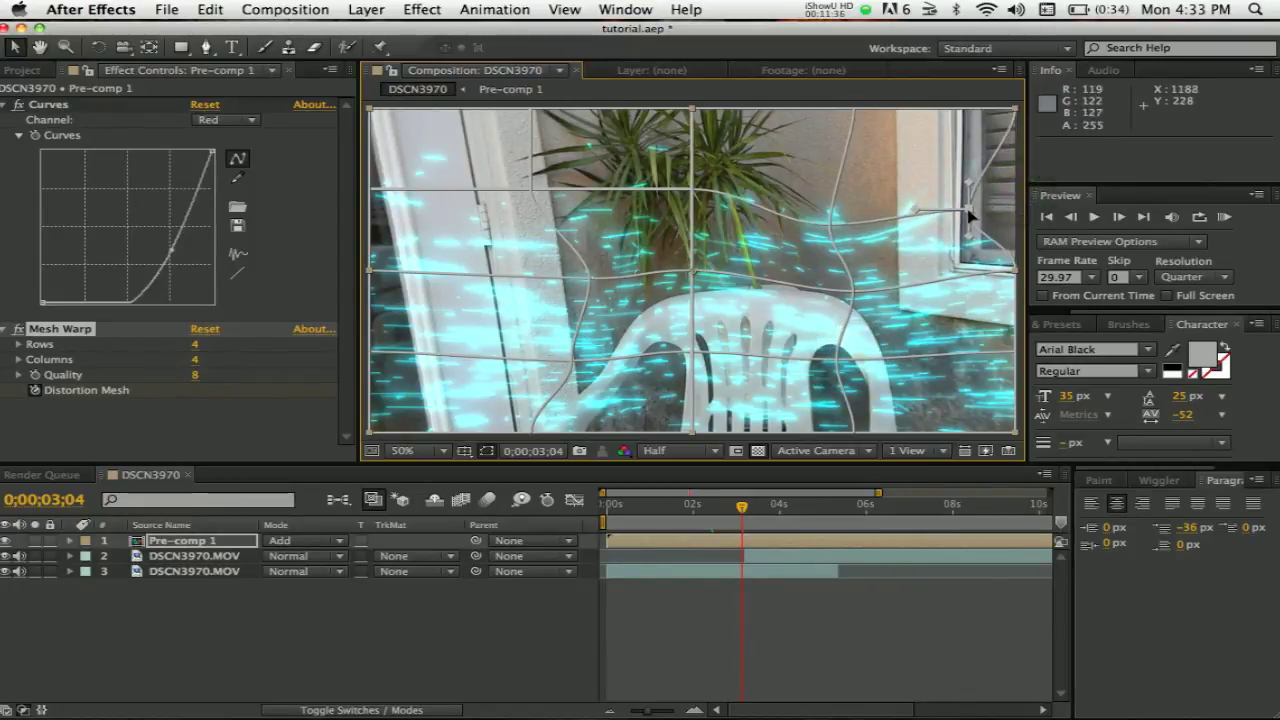
{"action": "left_click", "coordinate": [1013, 268]}
{"action": "left_click_drag", "start_coordinate": [1013, 268], "coordinate": [943, 366]}
{"action": "left_click", "coordinate": [1006, 432]}
{"action": "left_click_drag", "start_coordinate": [1006, 432], "coordinate": [995, 433]}
{"action": "key", "text": "super+z"}
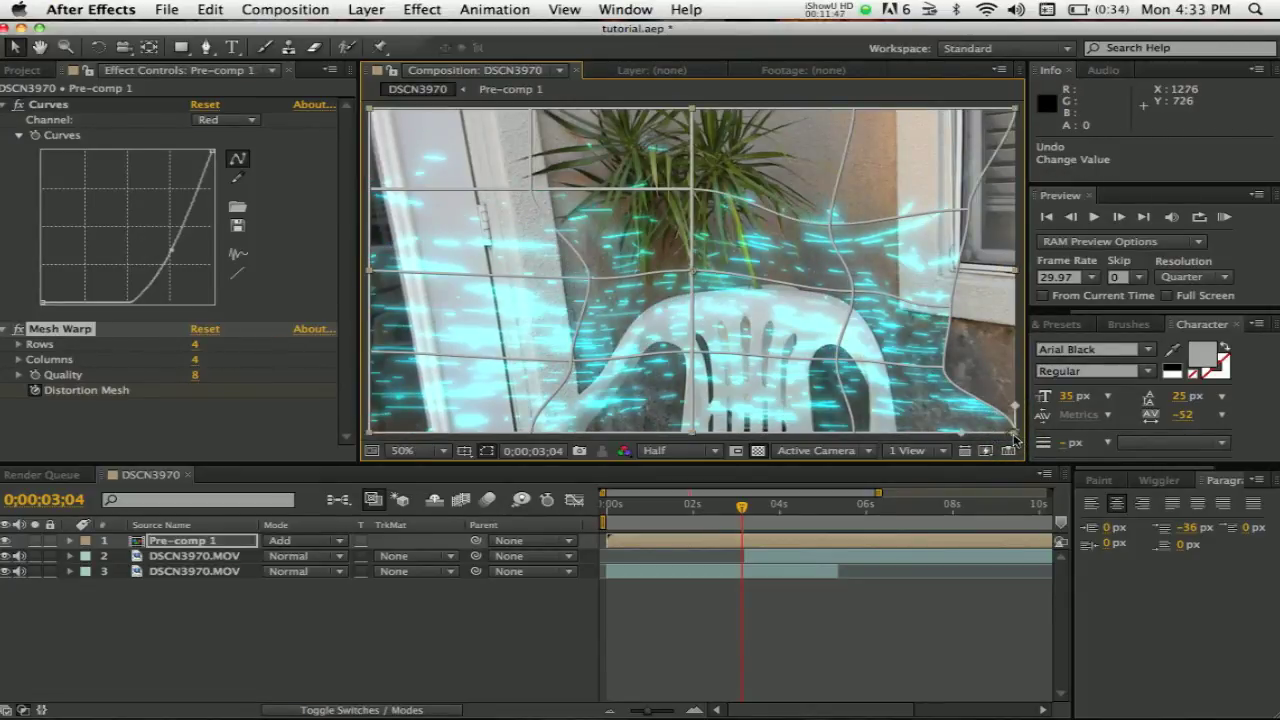
{"action": "left_click_drag", "start_coordinate": [1014, 434], "coordinate": [950, 420]}
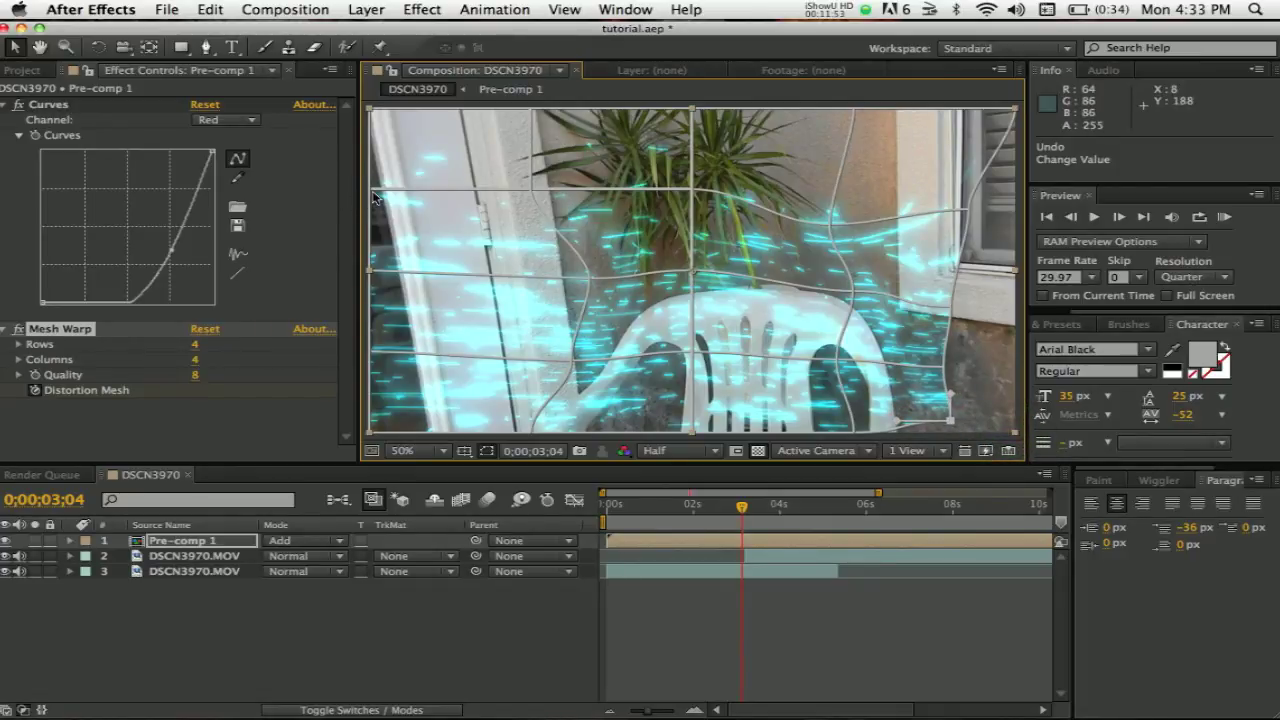
{"action": "left_click_drag", "start_coordinate": [373, 195], "coordinate": [474, 201]}
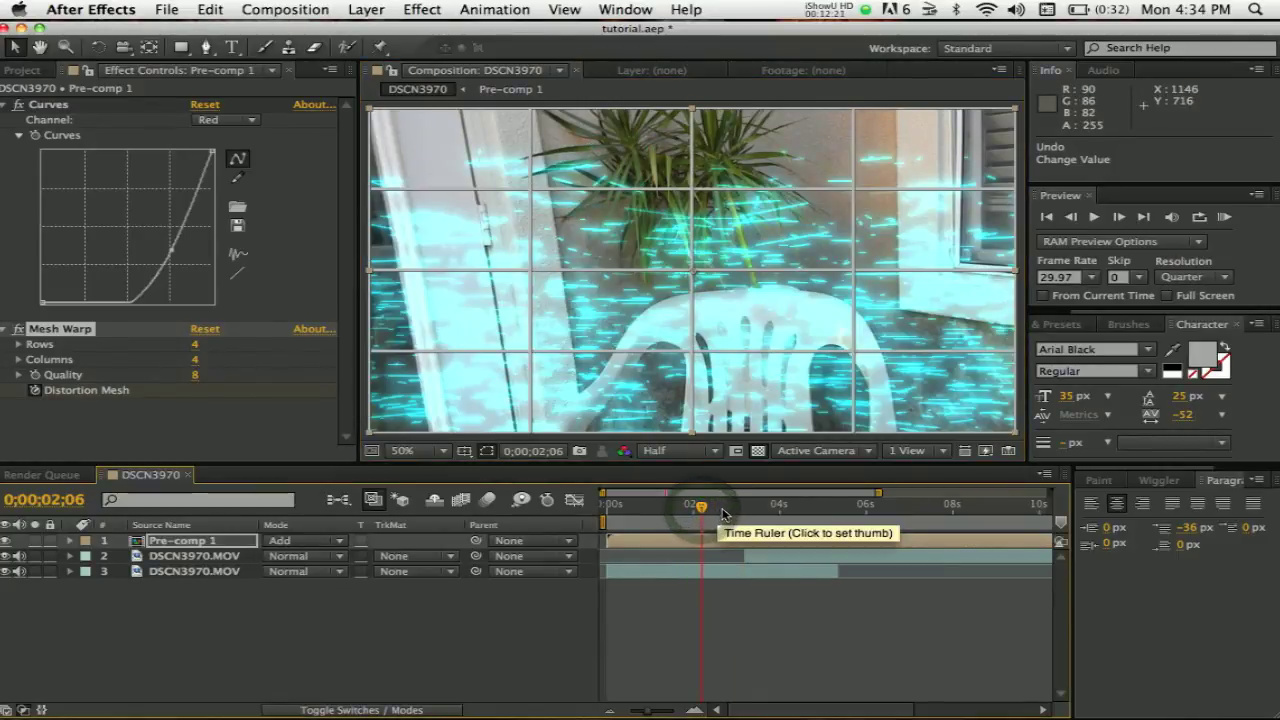
{"action": "left_click_drag", "start_coordinate": [710, 511], "coordinate": [727, 516]}
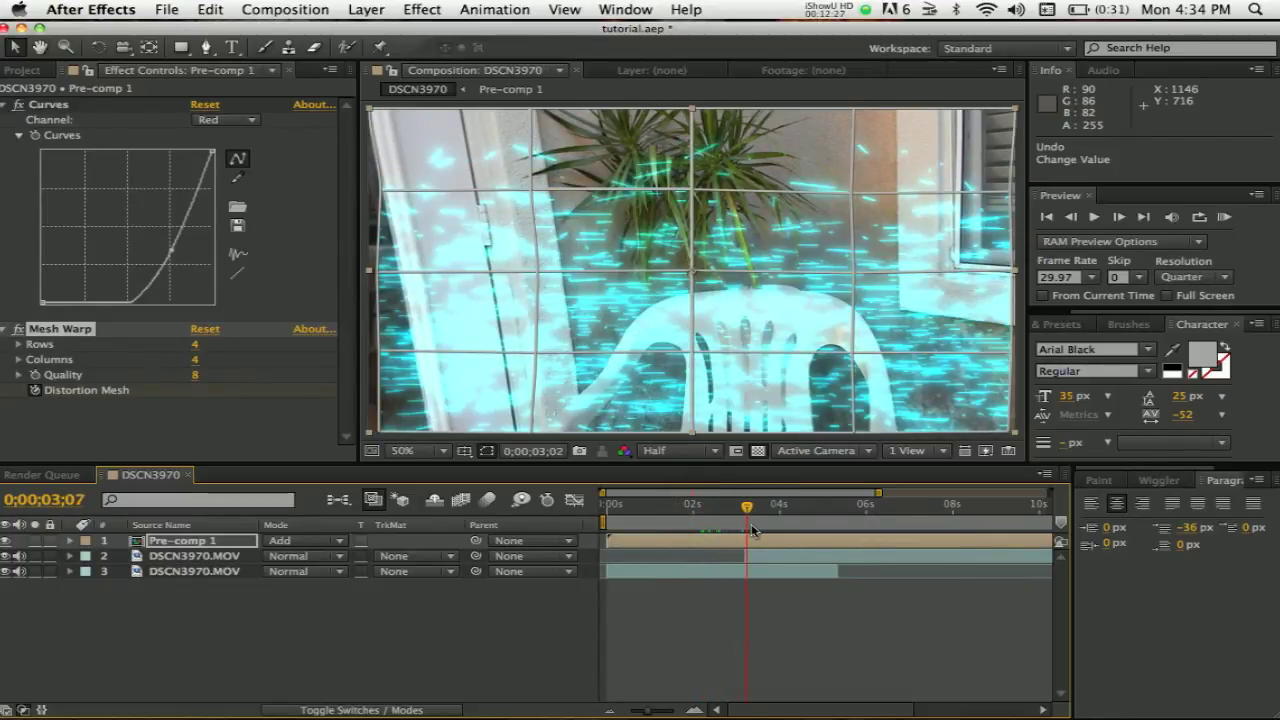
{"action": "left_click", "coordinate": [211, 556]}
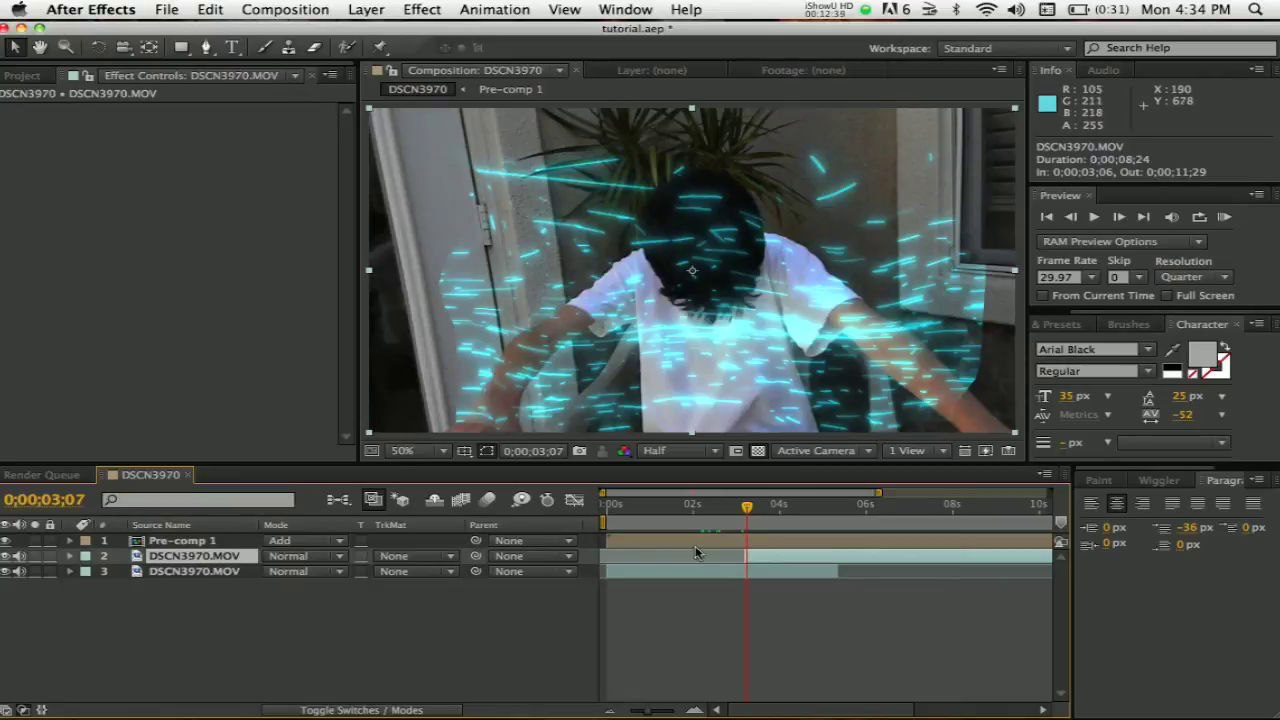
{"action": "left_click_drag", "start_coordinate": [732, 512], "coordinate": [742, 519]}
{"action": "key", "text": "space"}
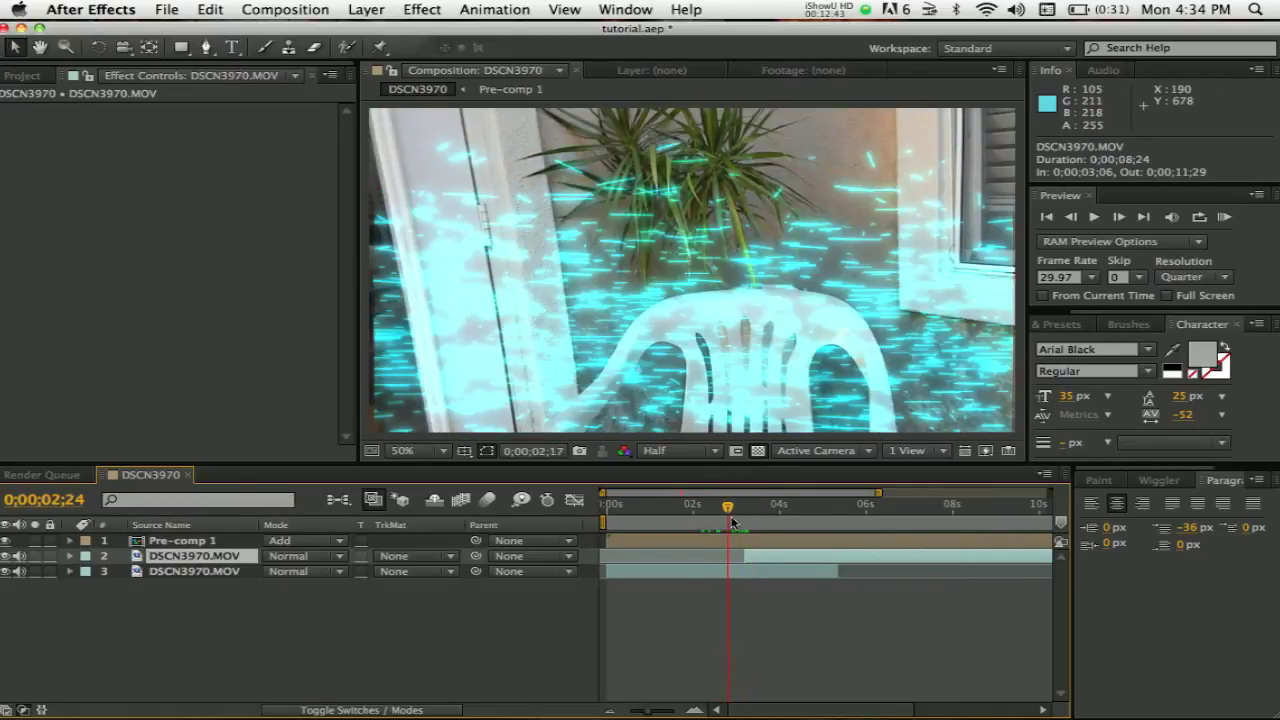
{"action": "left_click", "coordinate": [700, 507]}
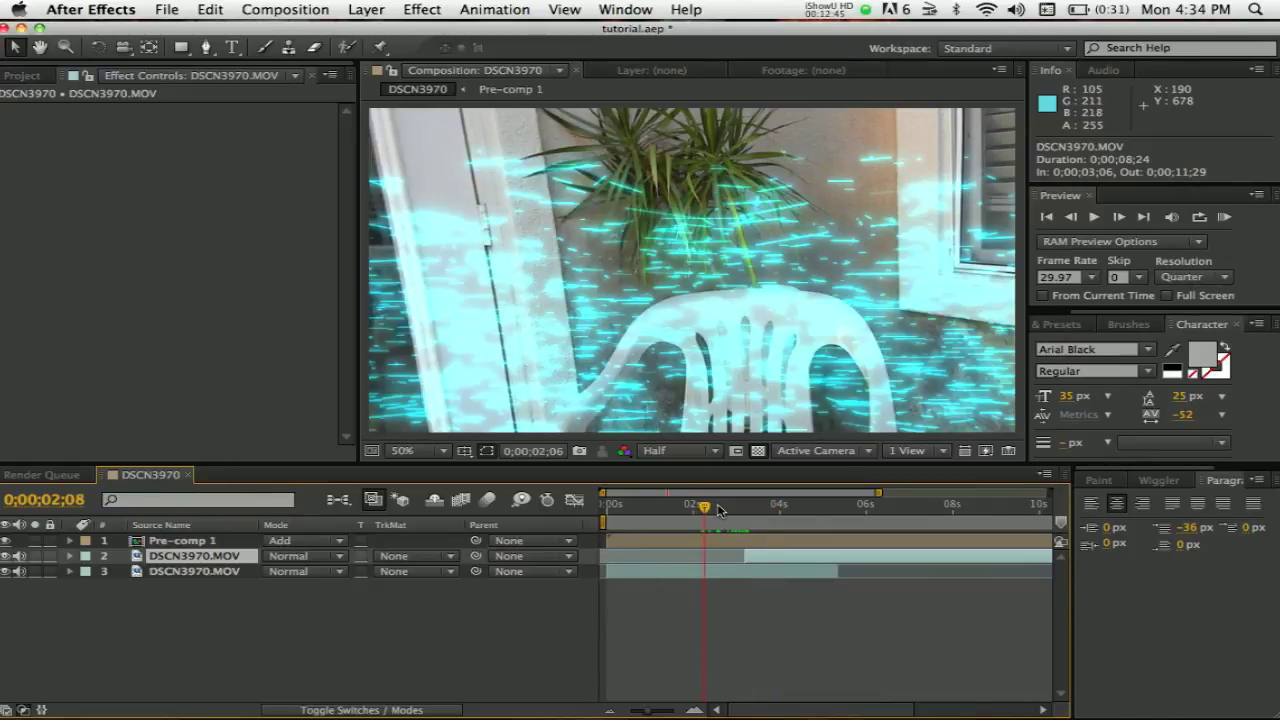
{"action": "left_click_drag", "start_coordinate": [717, 507], "coordinate": [745, 512]}
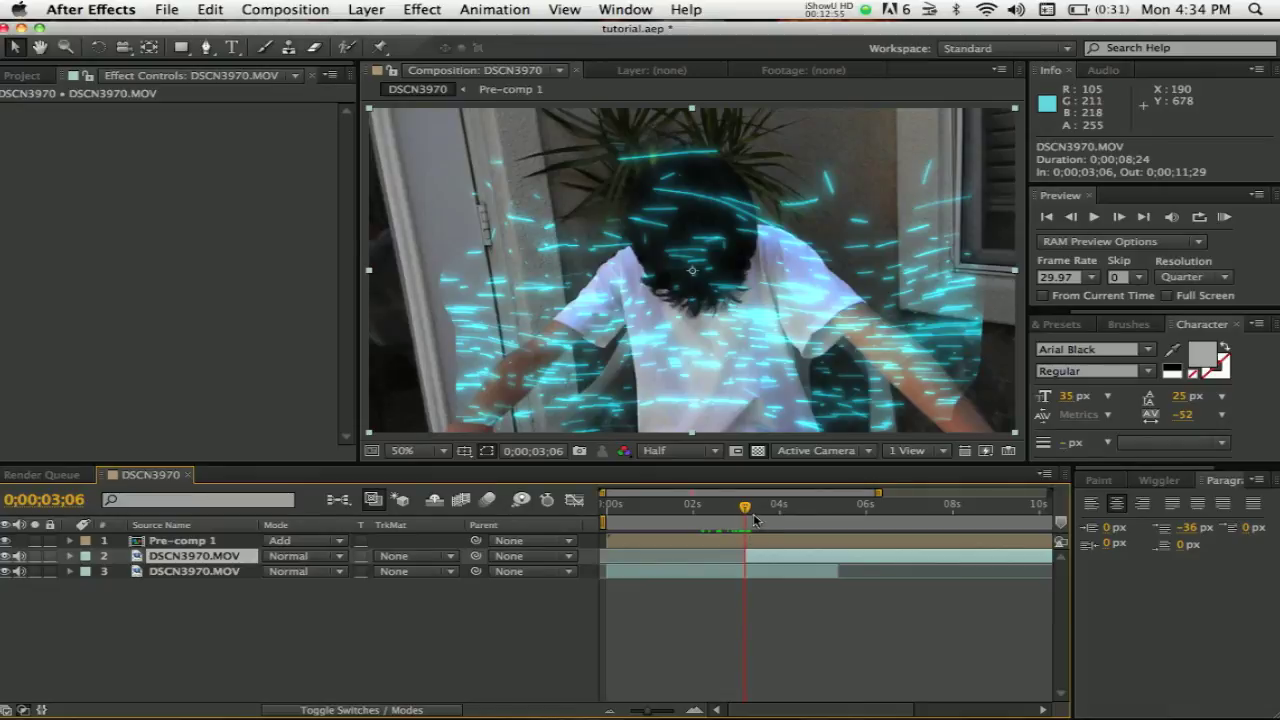
{"action": "left_click_drag", "start_coordinate": [754, 517], "coordinate": [730, 527]}
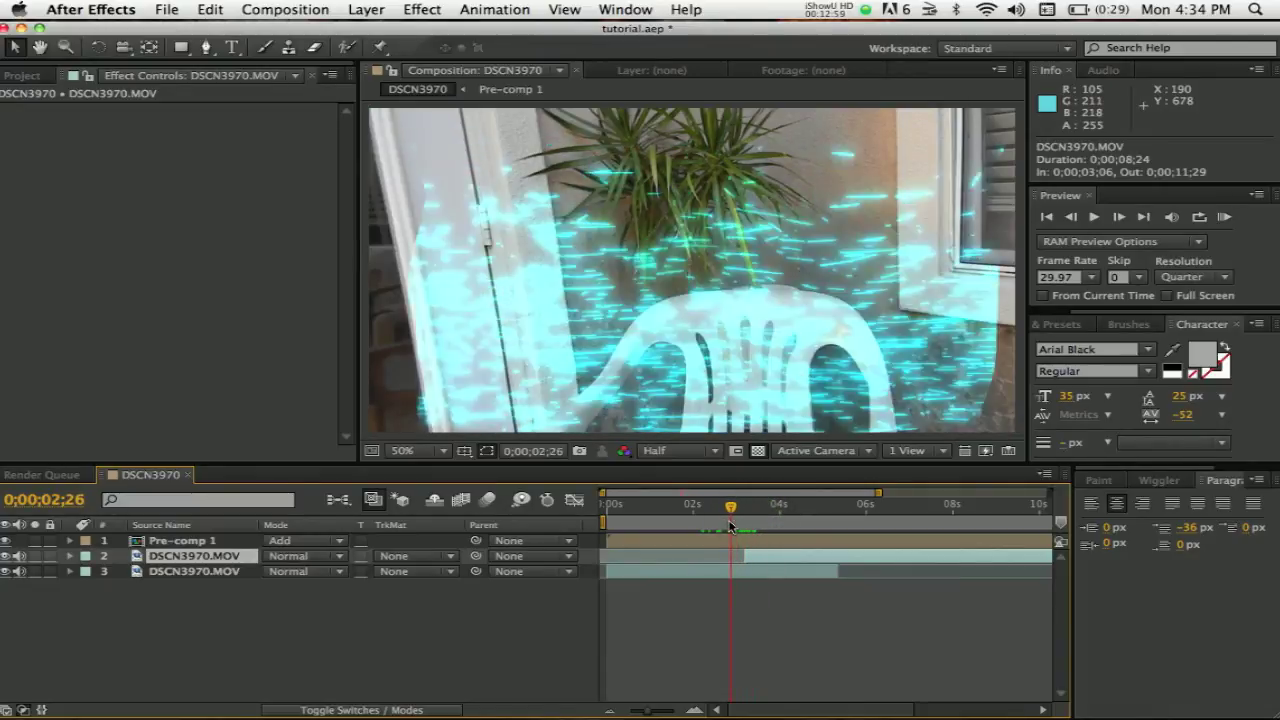
Step: Keyframe Pre-comp 1's Opacity at 100% at 2;26, then fade it toward 0% at 3;06
{"action": "left_click", "coordinate": [70, 541]}
{"action": "left_click", "coordinate": [89, 572]}
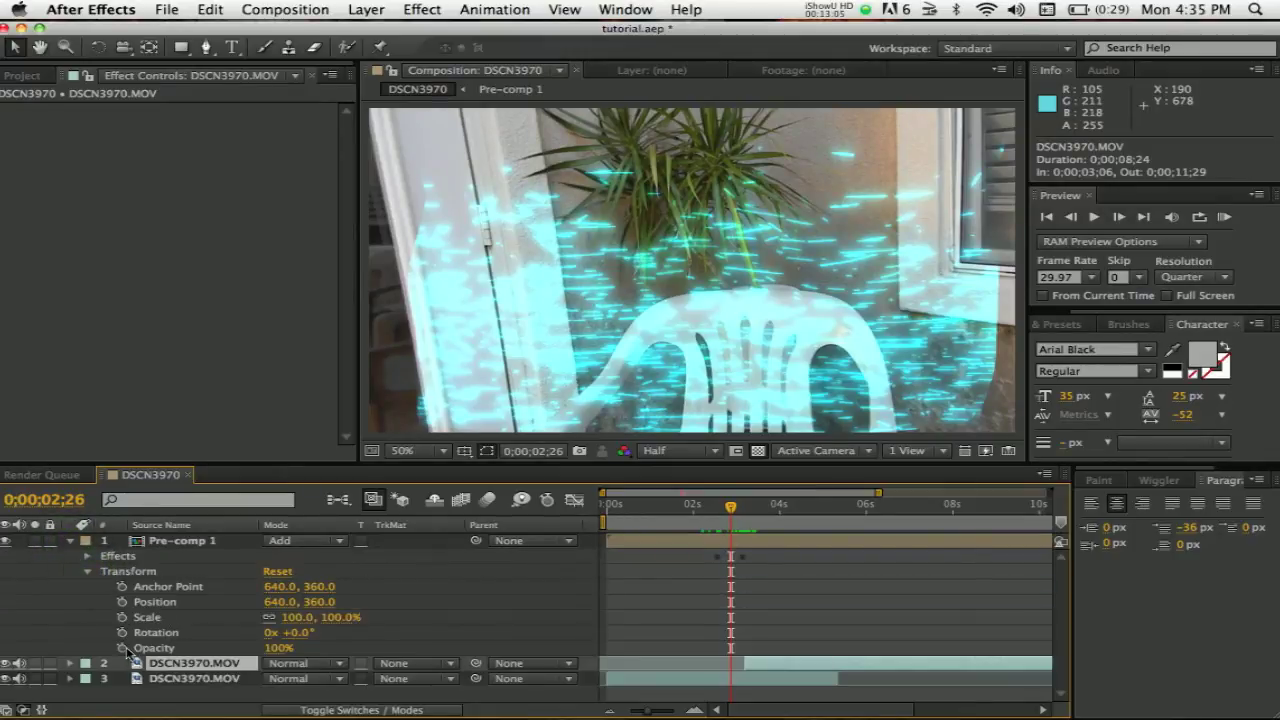
{"action": "left_click", "coordinate": [122, 648]}
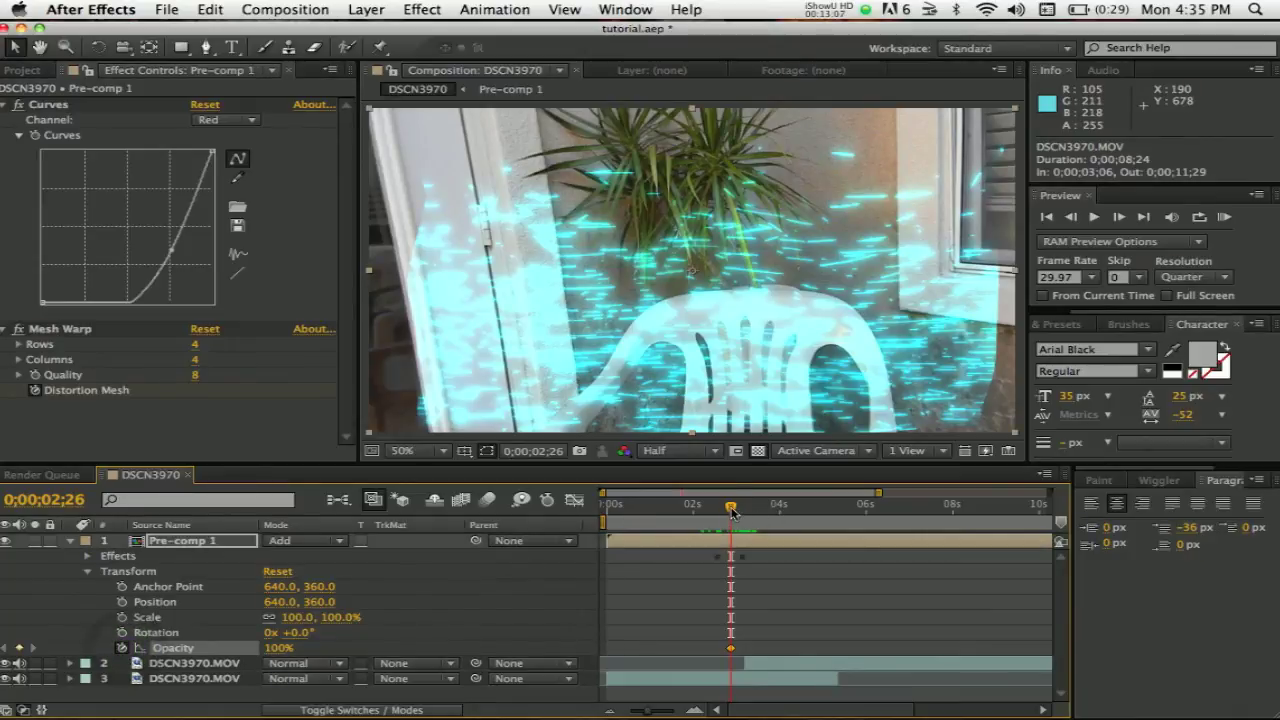
{"action": "left_click_drag", "start_coordinate": [731, 506], "coordinate": [748, 514]}
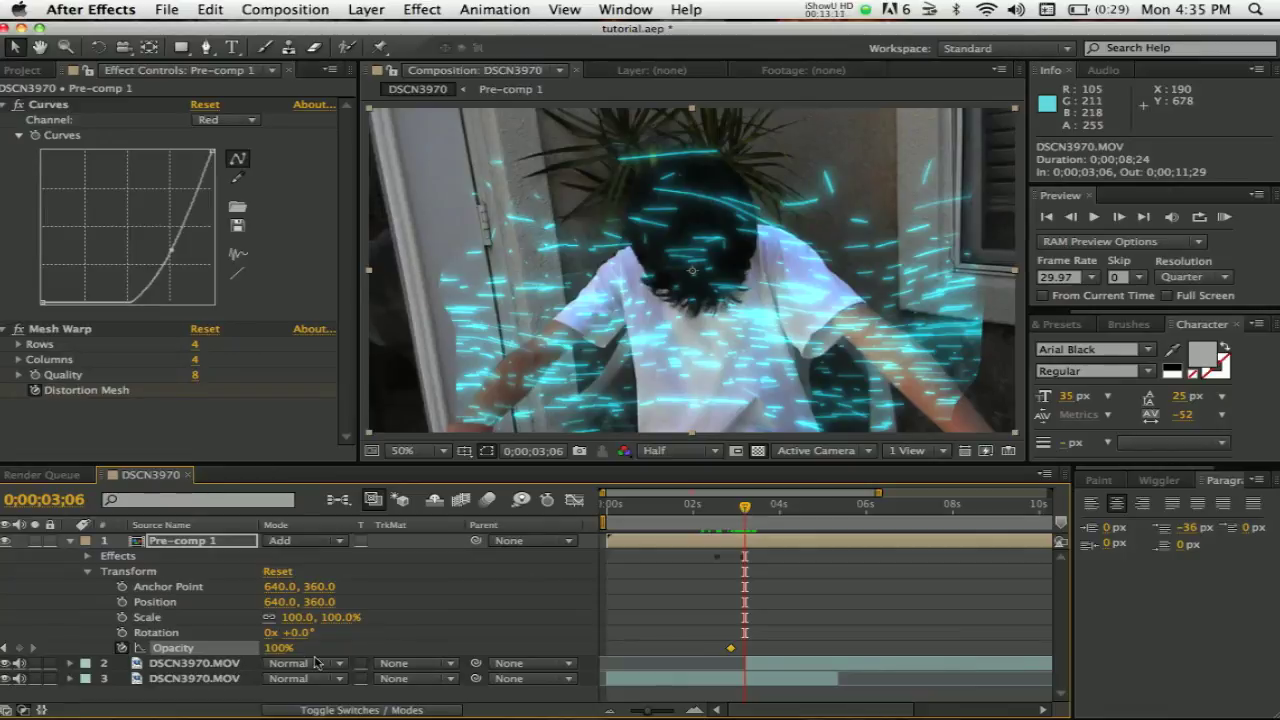
{"action": "left_click_drag", "start_coordinate": [289, 651], "coordinate": [195, 644]}
{"action": "left_click_drag", "start_coordinate": [280, 645], "coordinate": [228, 647]}
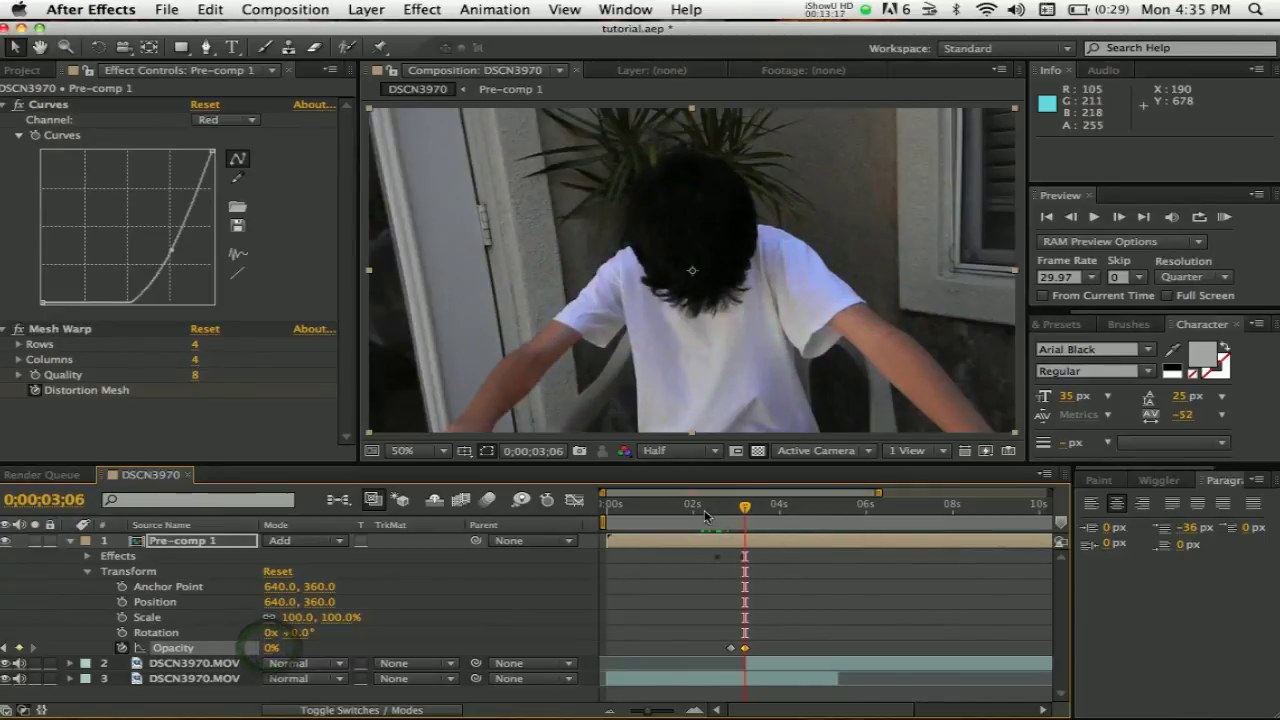
Step: Shift the 100% Opacity keyframe later to 3;04 and preview the fade
{"action": "mouse_move", "coordinate": [710, 512]}
{"action": "left_mouse_down"}
{"action": "mouse_move", "coordinate": [748, 517]}
{"action": "mouse_move", "coordinate": [731, 512]}
{"action": "left_mouse_up"}
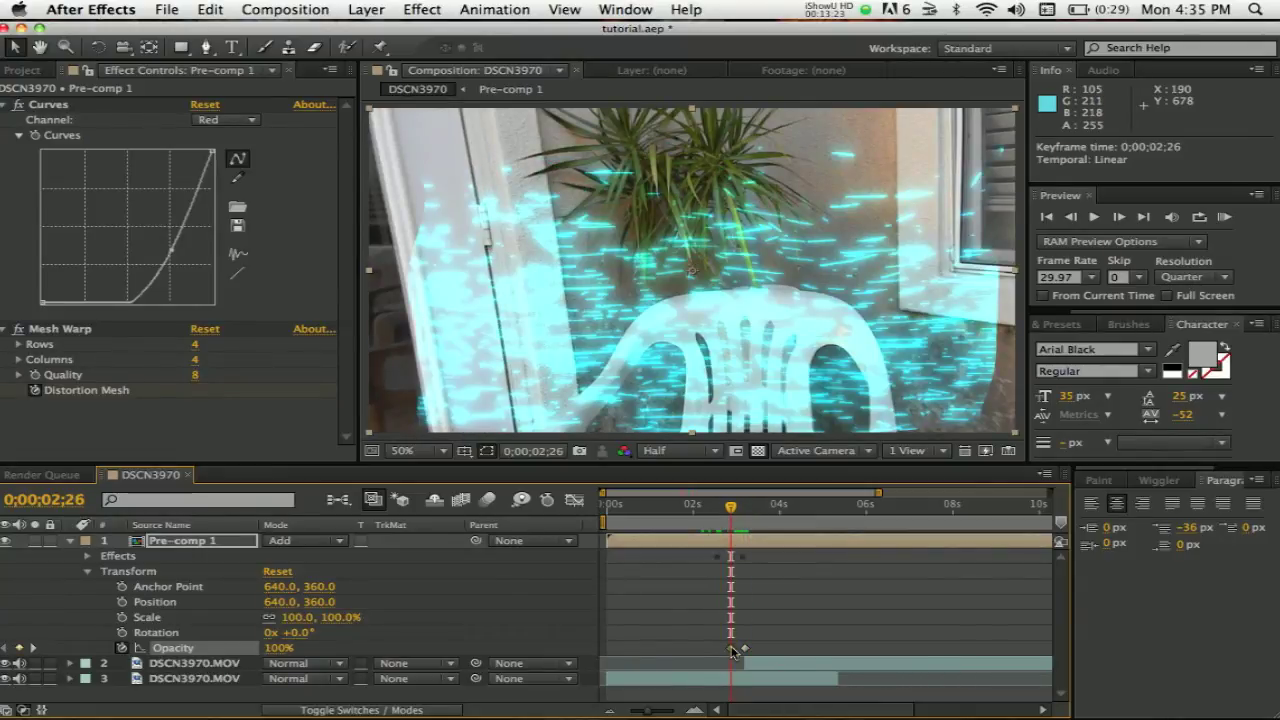
{"action": "left_click", "coordinate": [740, 651]}
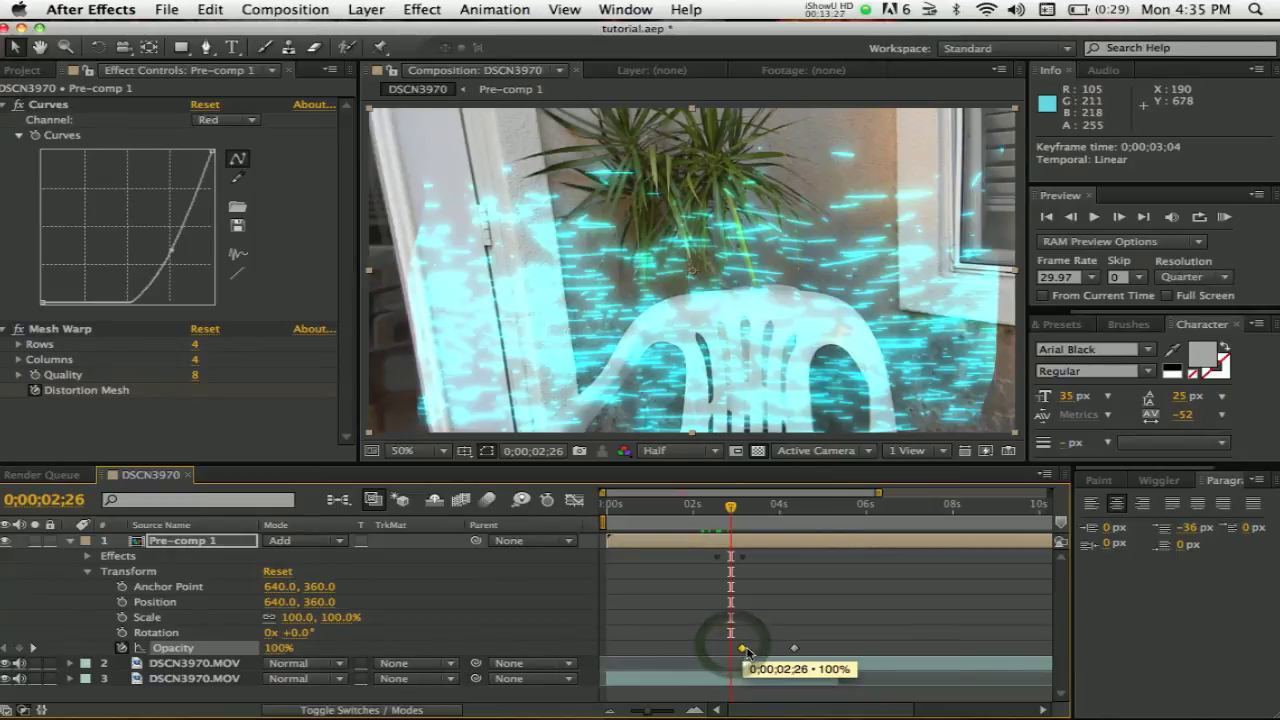
{"action": "left_click_drag", "start_coordinate": [735, 651], "coordinate": [746, 651]}
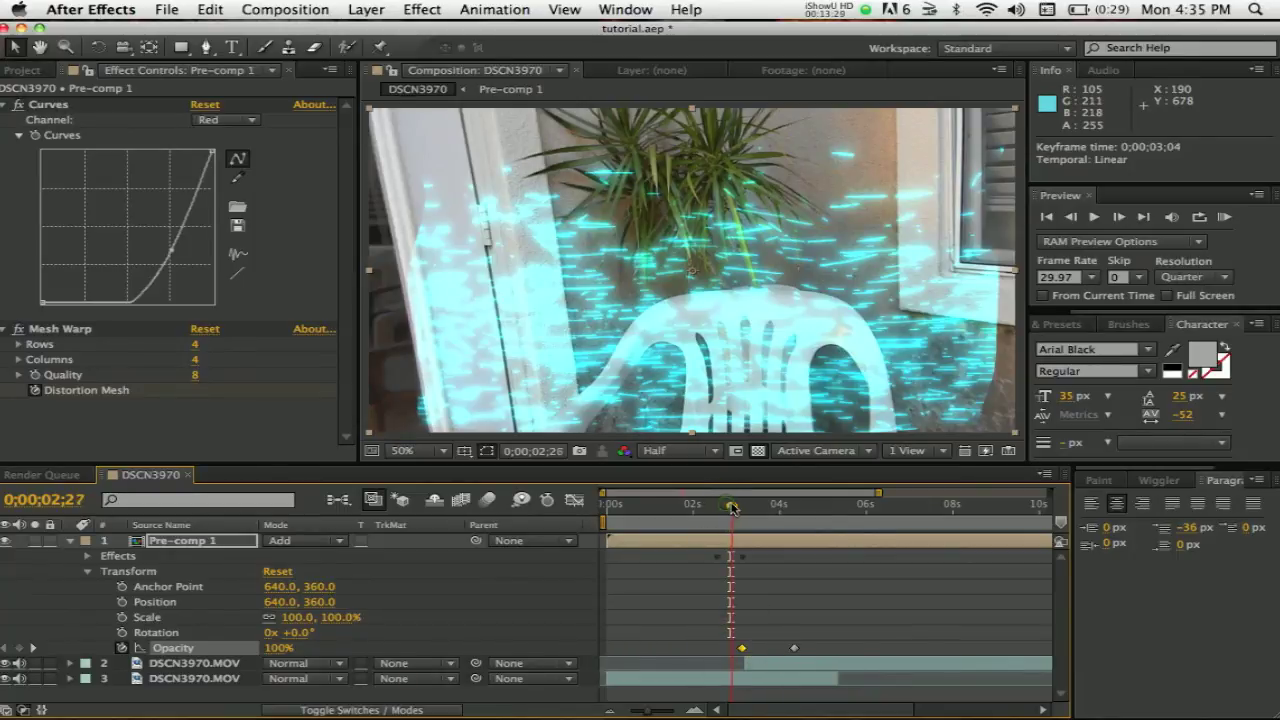
{"action": "left_click_drag", "start_coordinate": [733, 508], "coordinate": [780, 515]}
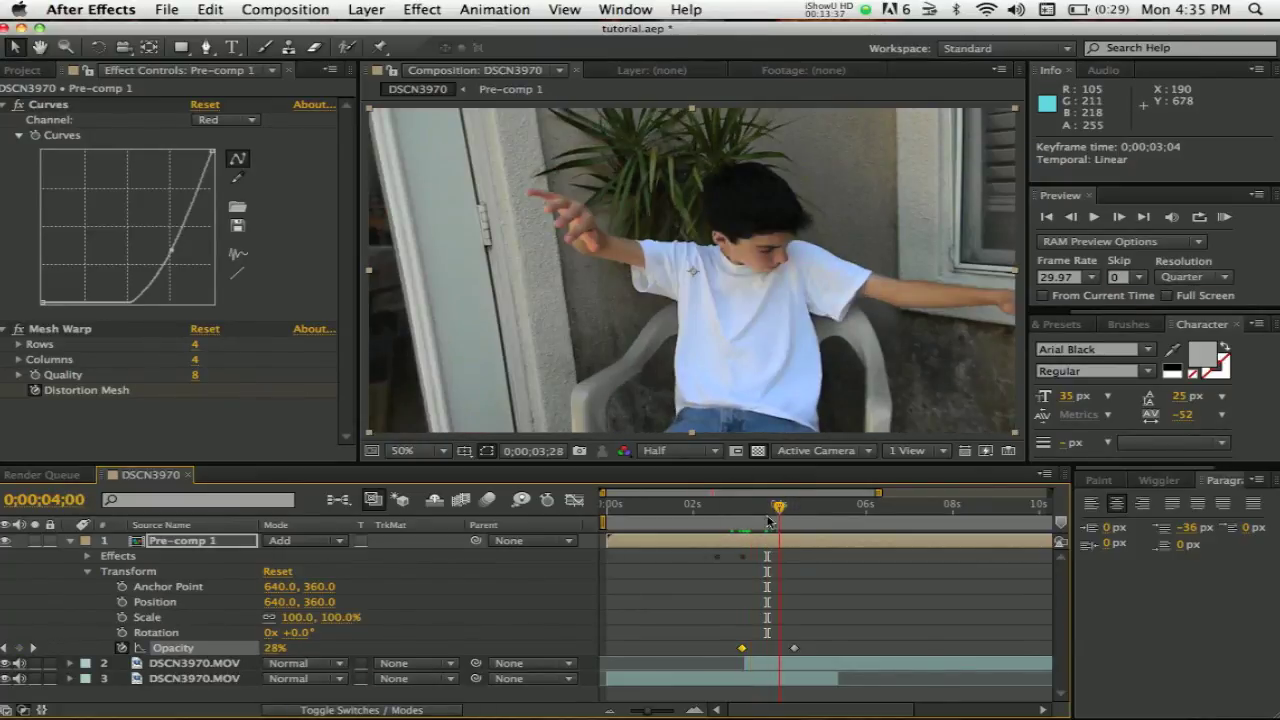
{"action": "left_click_drag", "start_coordinate": [766, 522], "coordinate": [755, 522]}
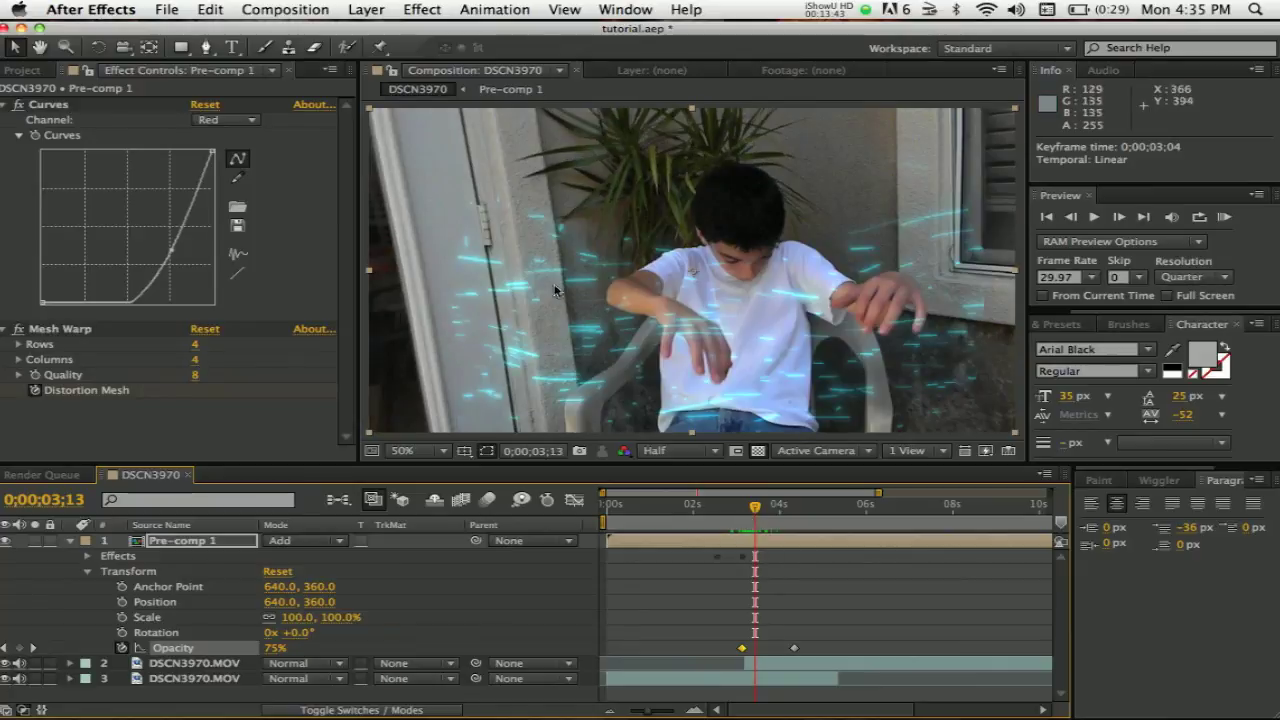